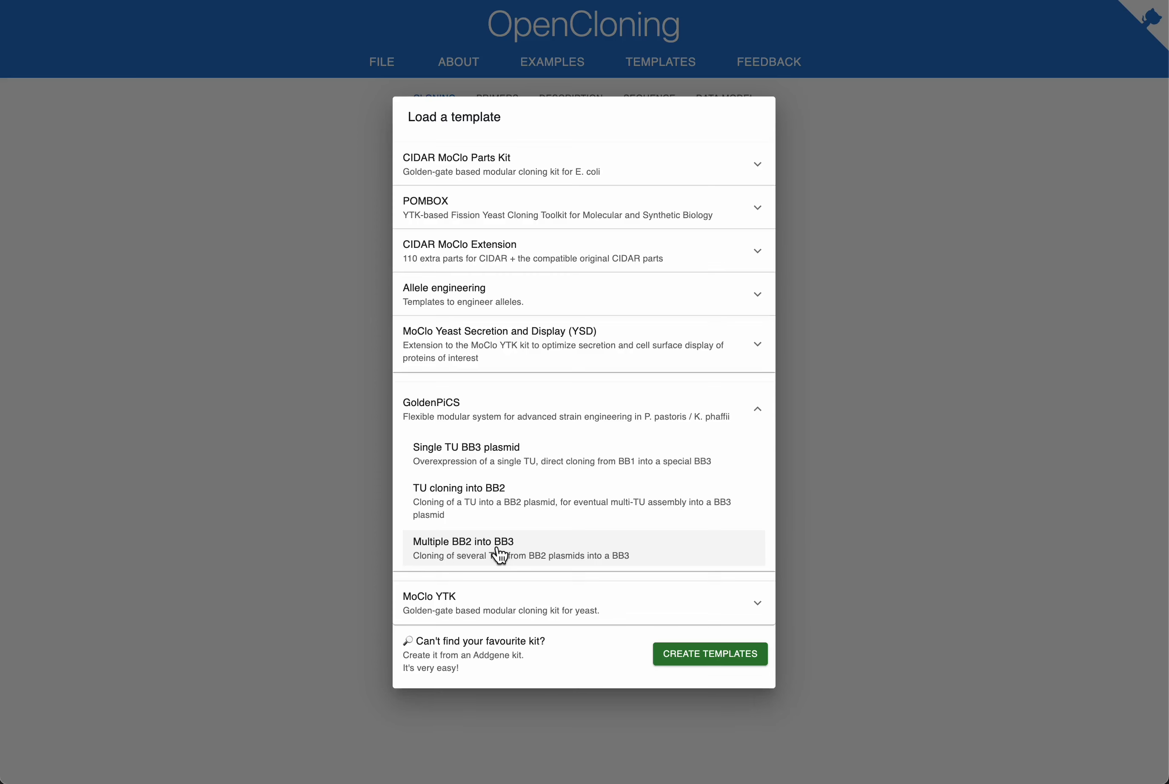
Load the downloaded cloning_strategy_1TU.json file into the workspace and review its cloning steps down to the final allele.
{"action": "left_click", "coordinate": [539, 465]}
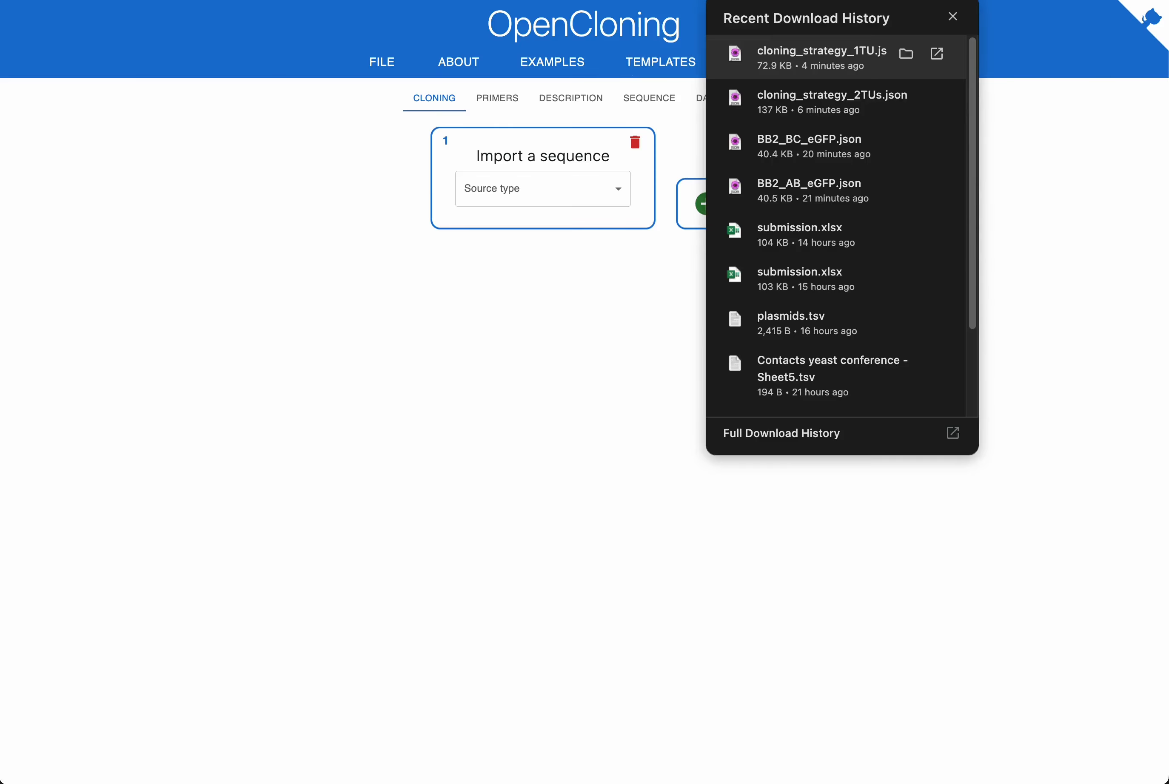
{"action": "left_click_drag", "start_coordinate": [879, 93], "coordinate": [612, 199]}
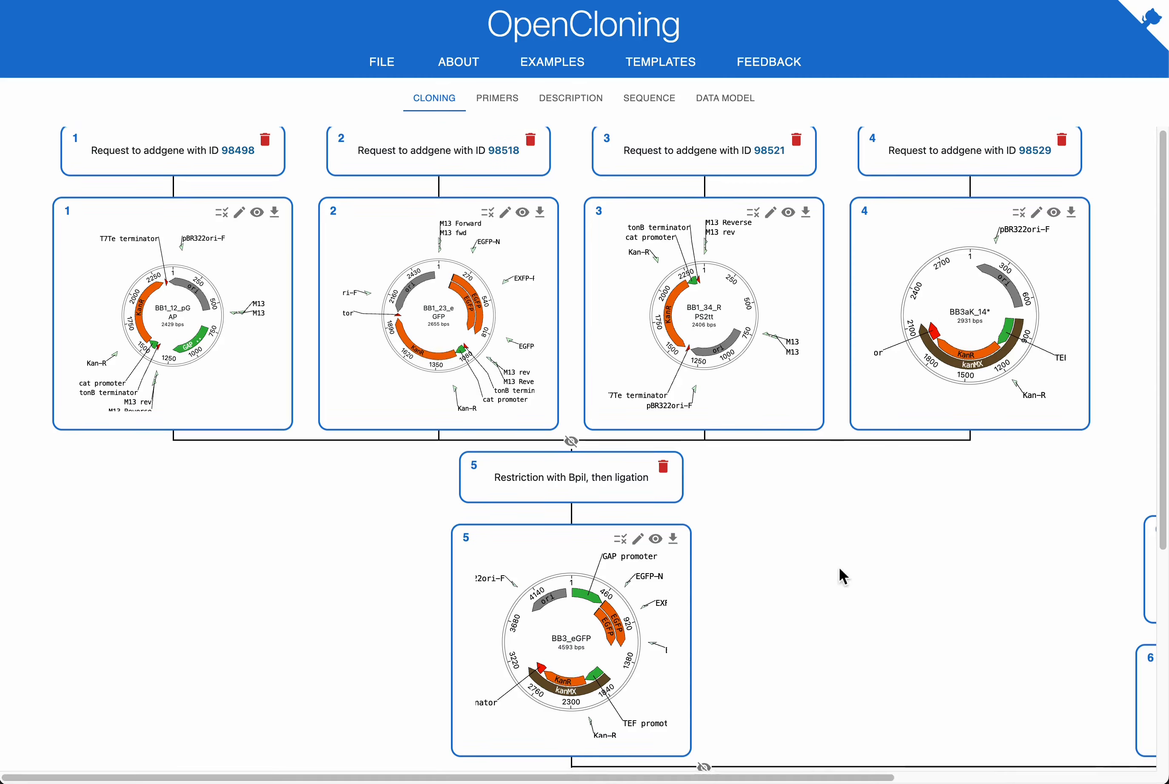
{"action": "scroll", "coordinate": [840, 574], "scroll_direction": "down", "scroll_amount": 5}
{"action": "left_click_drag", "start_coordinate": [681, 779], "coordinate": [860, 777]}
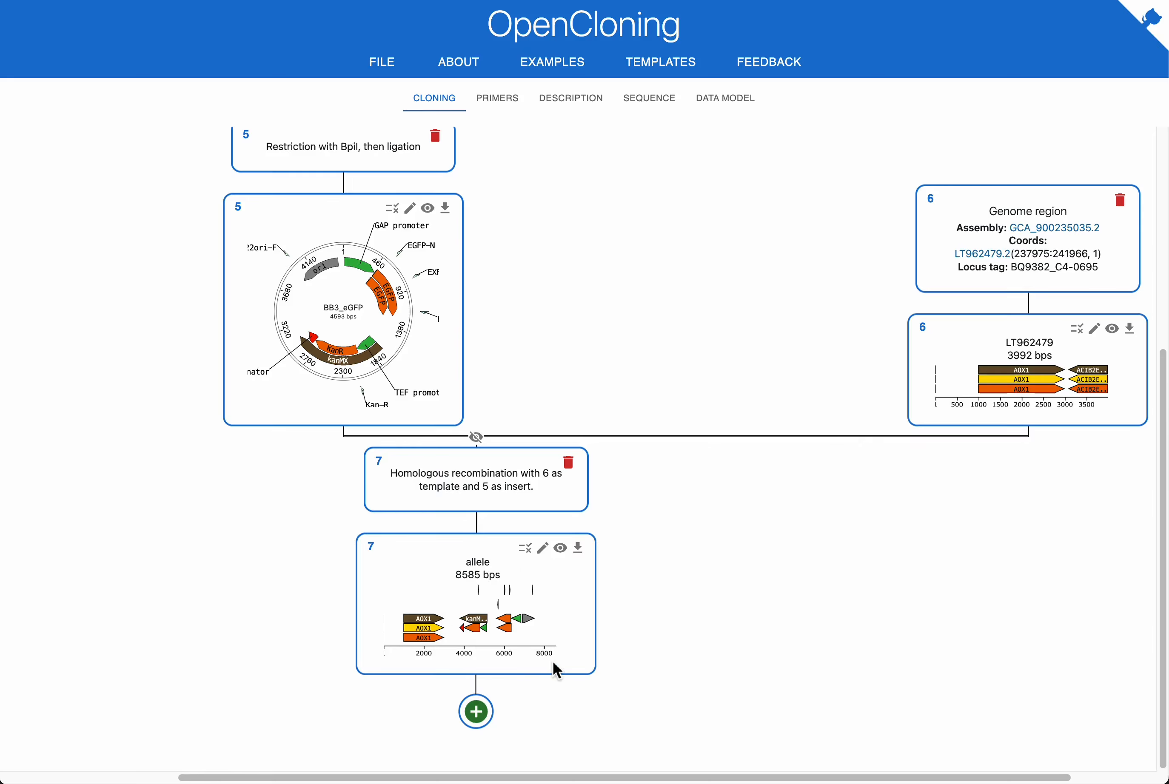
{"action": "scroll", "coordinate": [410, 528], "scroll_direction": "up", "scroll_amount": 7}
{"action": "scroll", "coordinate": [410, 527], "scroll_direction": "left", "scroll_amount": 5}
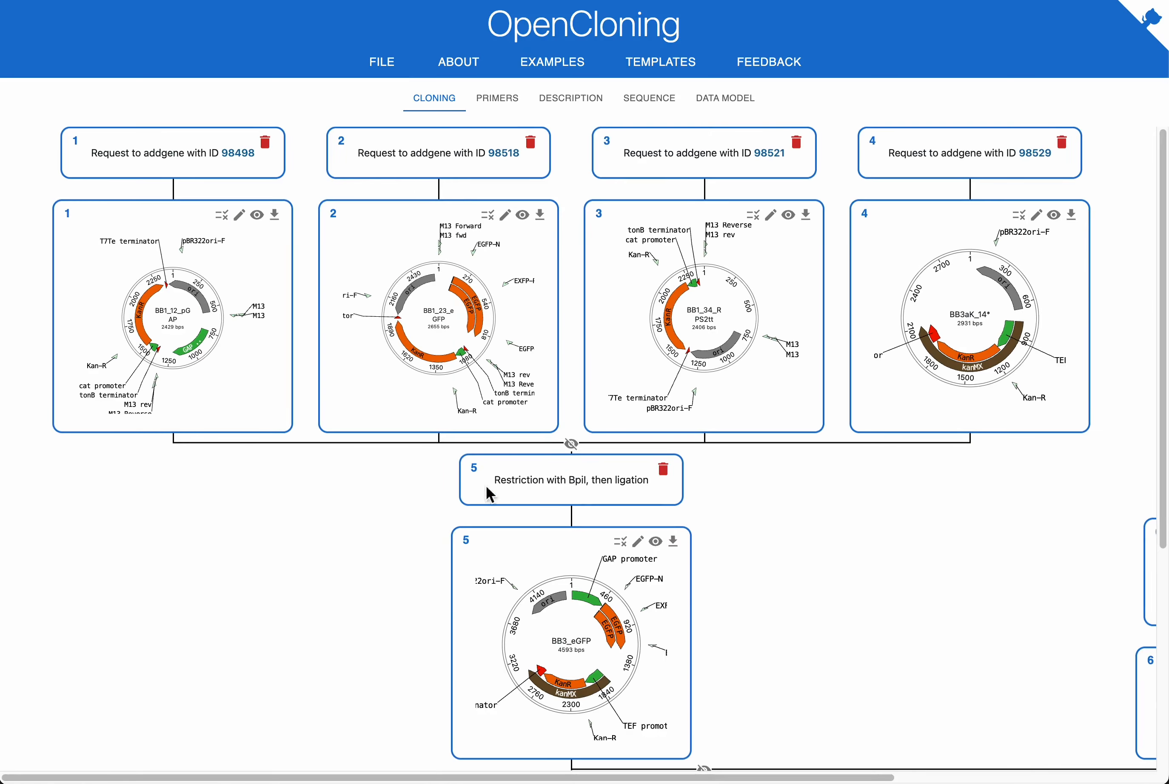
Load the Single TU BB3 plasmid template from the GoldenPiCS kit.
{"action": "left_click", "coordinate": [648, 70]}
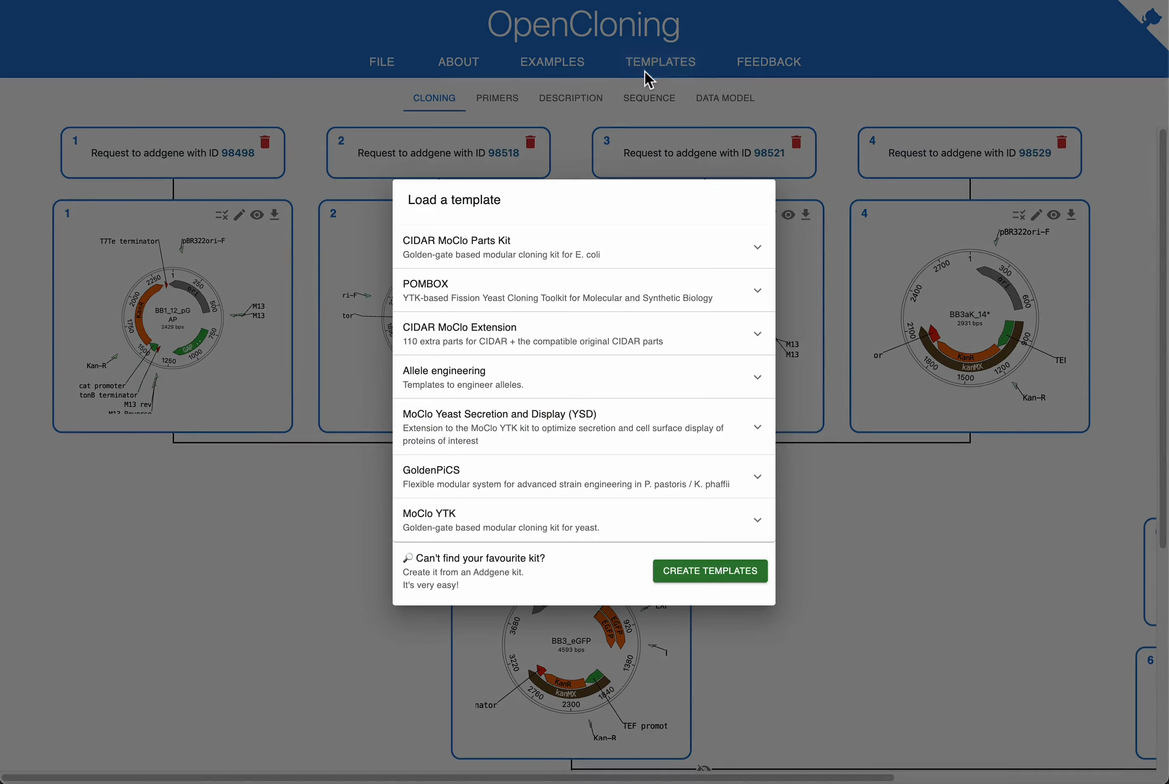
{"action": "left_click", "coordinate": [463, 477]}
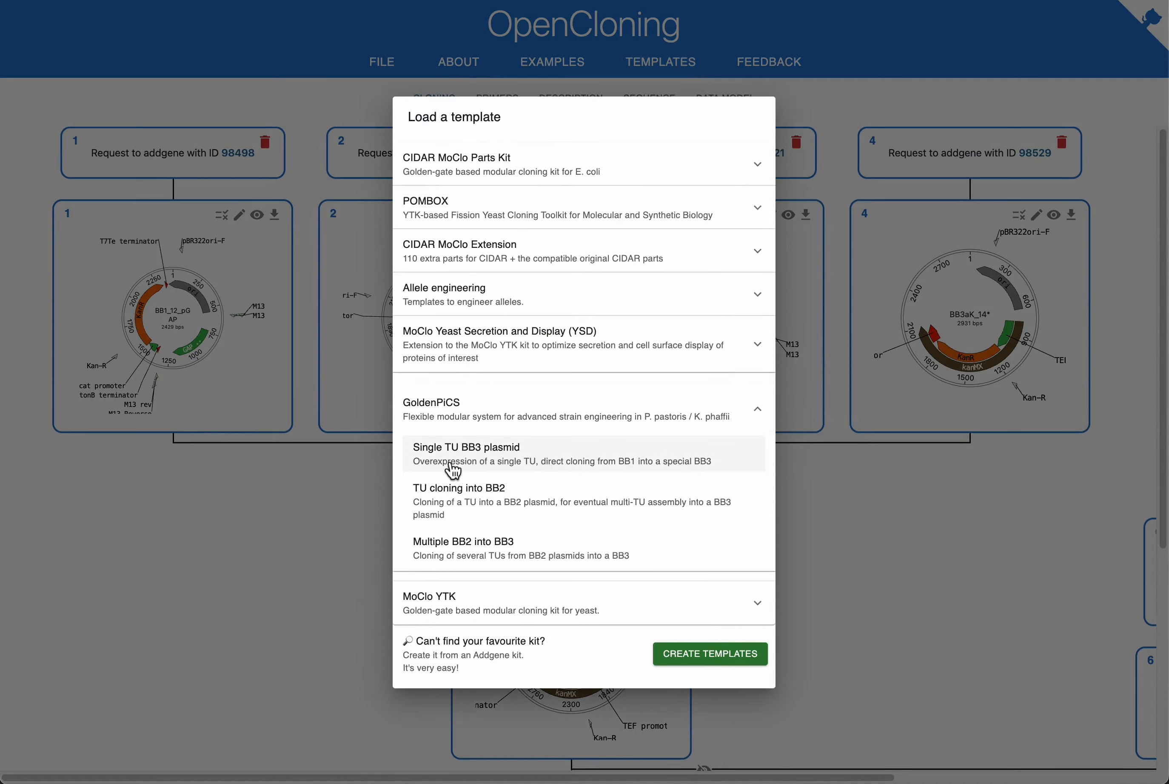
{"action": "left_click", "coordinate": [468, 458]}
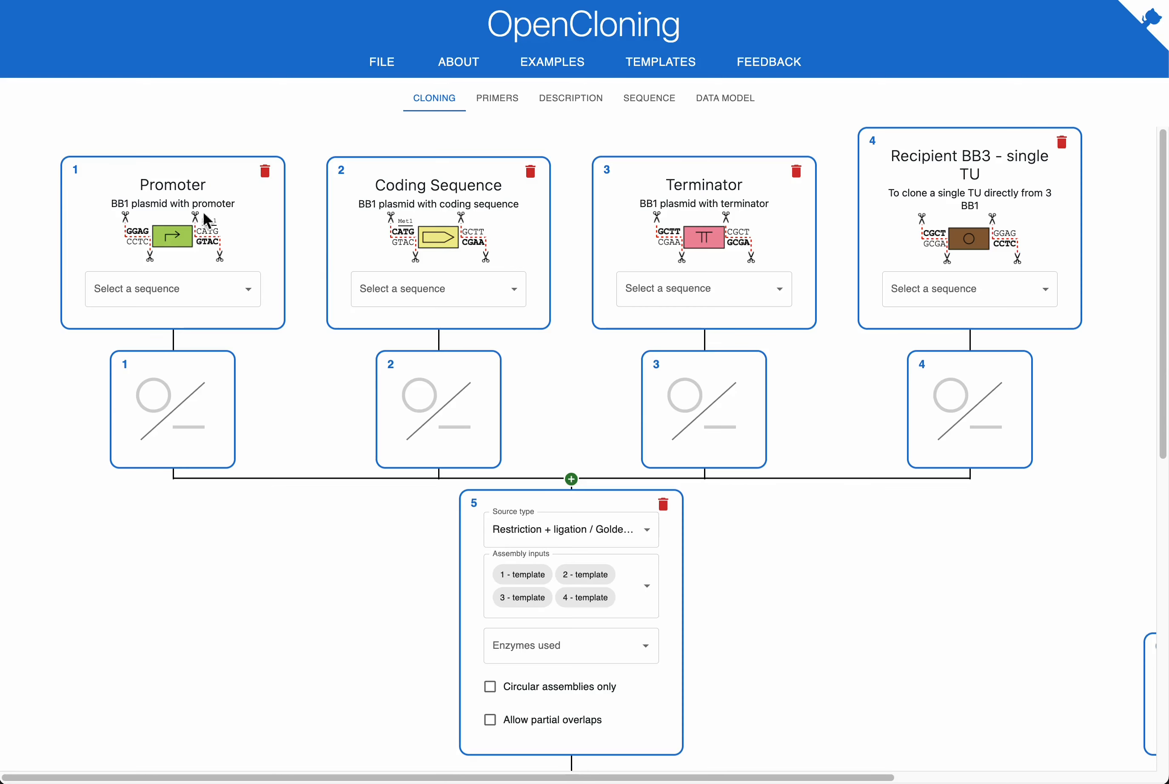
Choose BB1_12_pRPP1B as the promoter plasmid and BB1_23_eGFP as the coding sequence plasmid.
{"action": "left_click", "coordinate": [218, 299]}
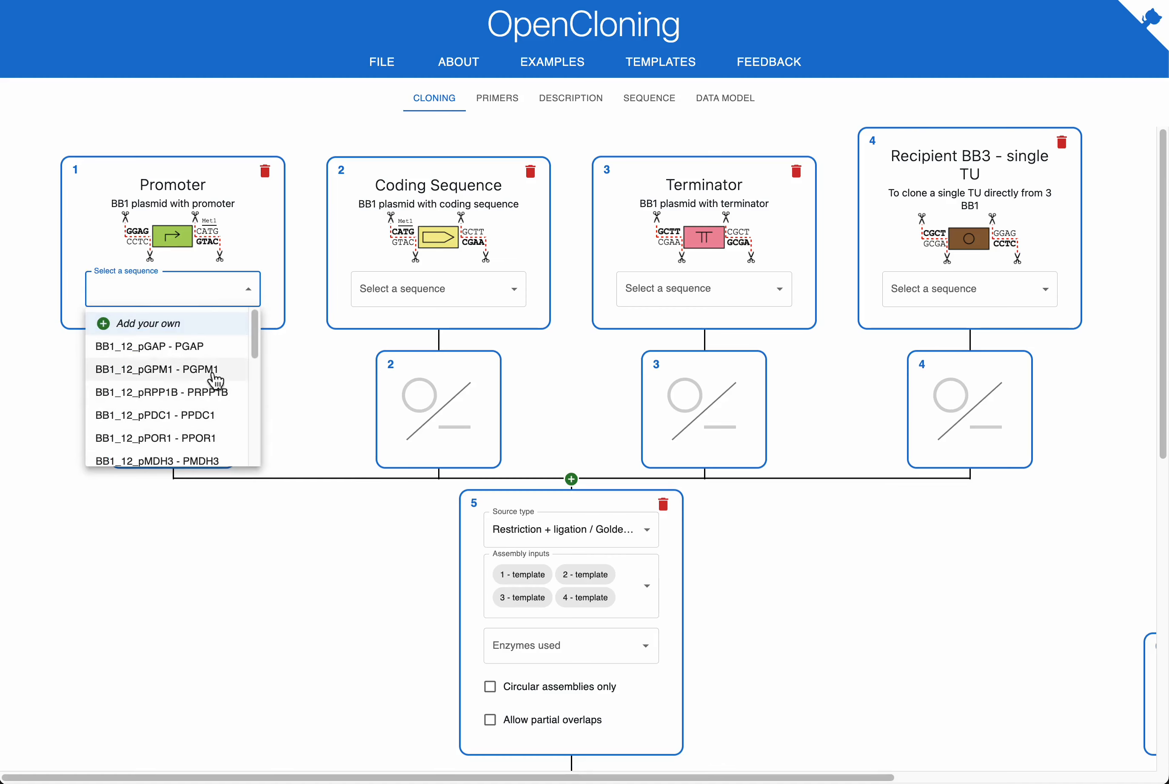
{"action": "mouse_move", "coordinate": [253, 338]}
{"action": "left_mouse_down"}
{"action": "mouse_move", "coordinate": [248, 460]}
{"action": "mouse_move", "coordinate": [255, 316]}
{"action": "left_mouse_up"}
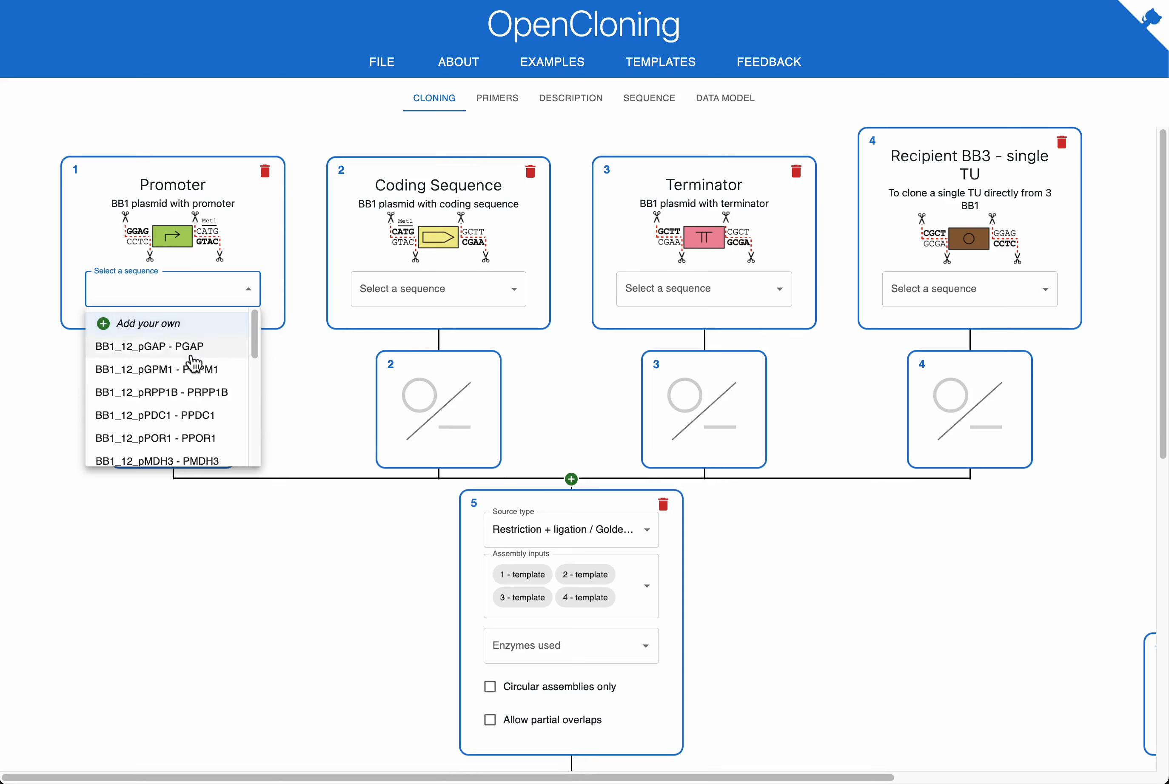
{"action": "left_click", "coordinate": [168, 402]}
{"action": "left_click", "coordinate": [448, 399]}
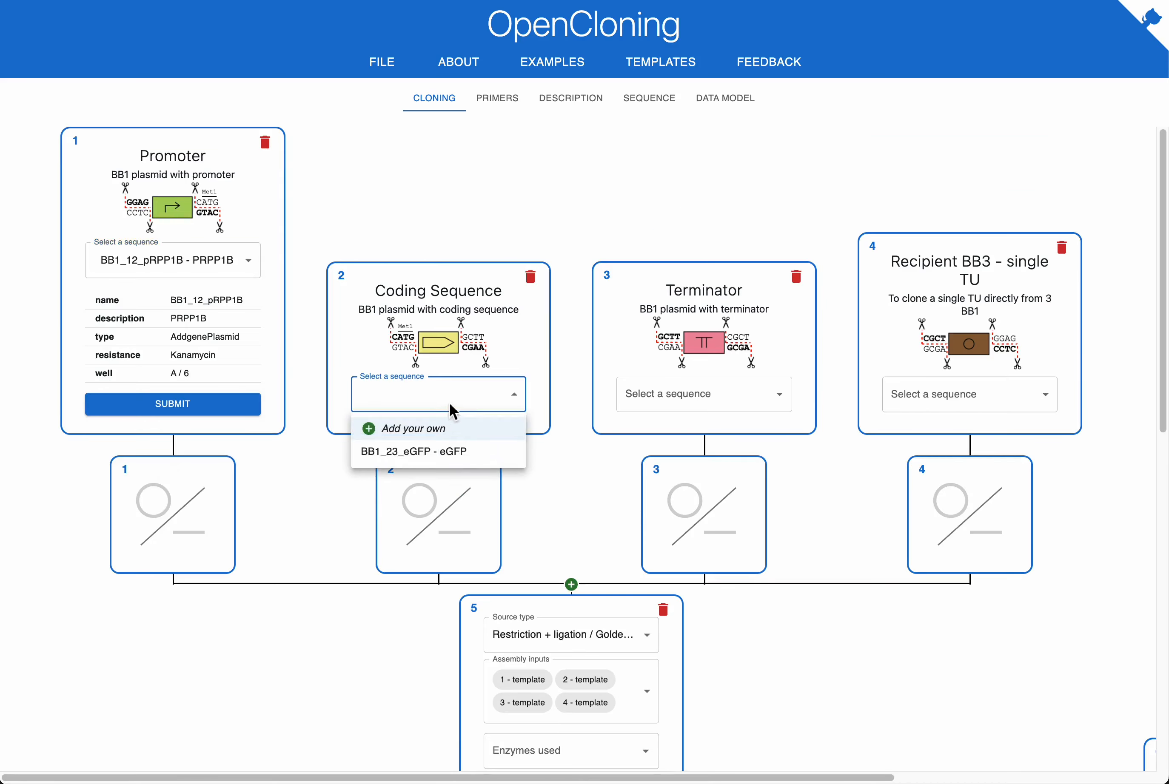
{"action": "left_click", "coordinate": [448, 463]}
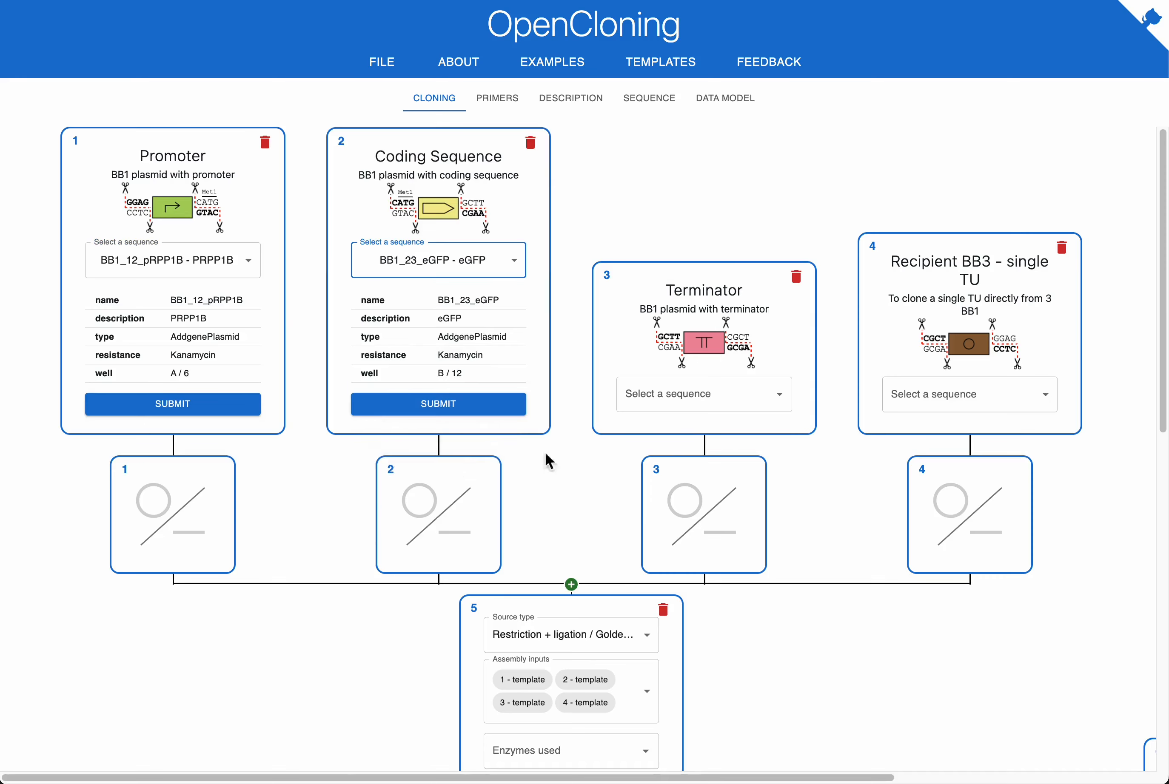
Choose BB1_34_RPP1Btt as the terminator and BB3aK_14* (locus AOX1tt, Kanamycin) as the single-TU recipient.
{"action": "left_click", "coordinate": [703, 408]}
{"action": "left_click", "coordinate": [703, 521]}
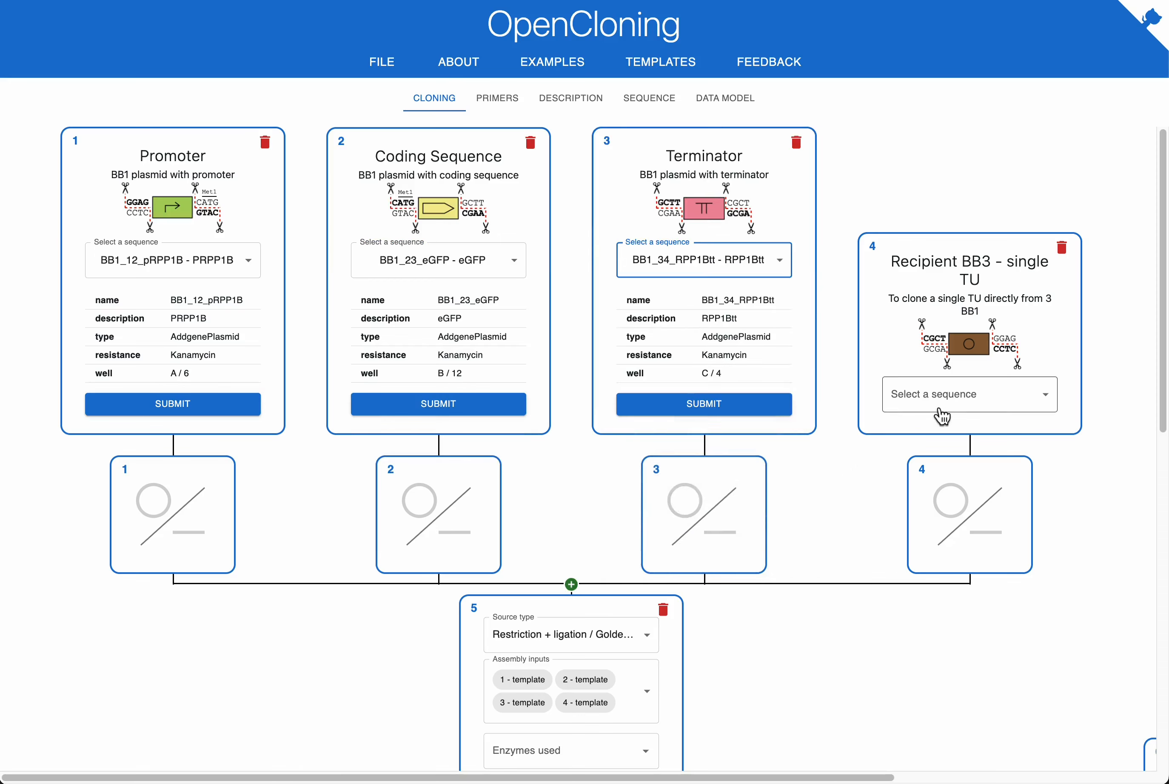
{"action": "left_click", "coordinate": [968, 404]}
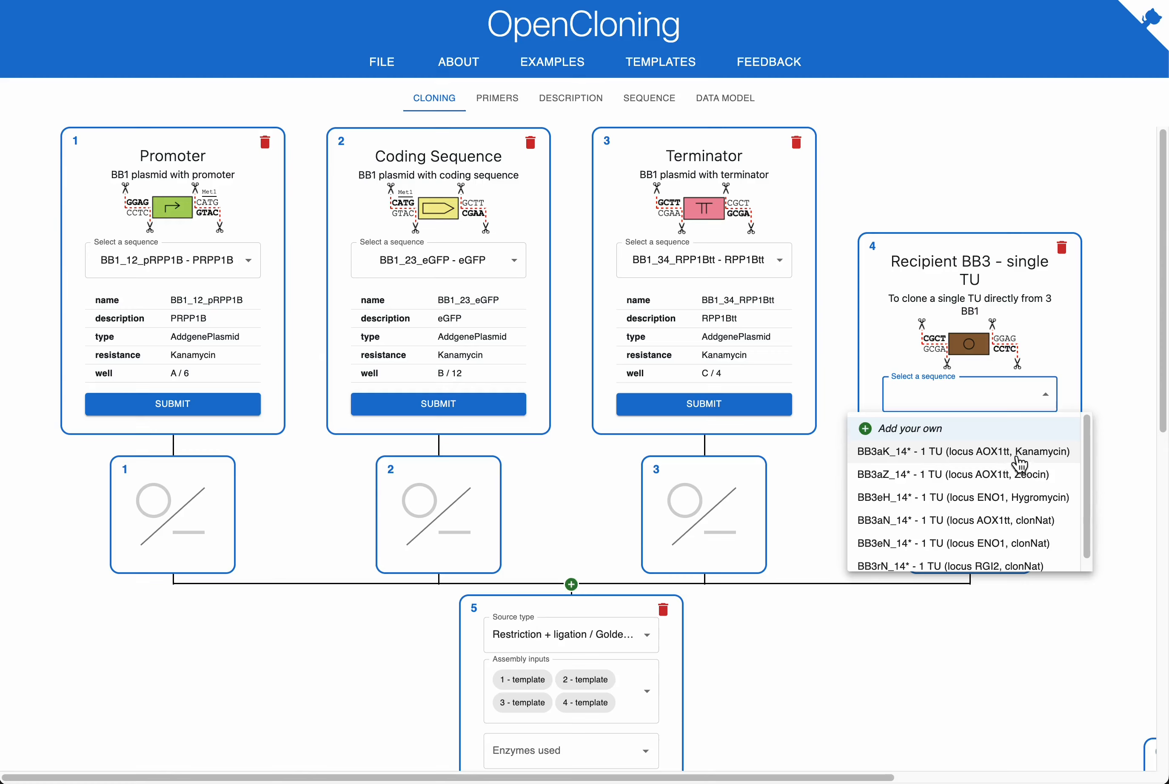
{"action": "left_click", "coordinate": [1056, 462]}
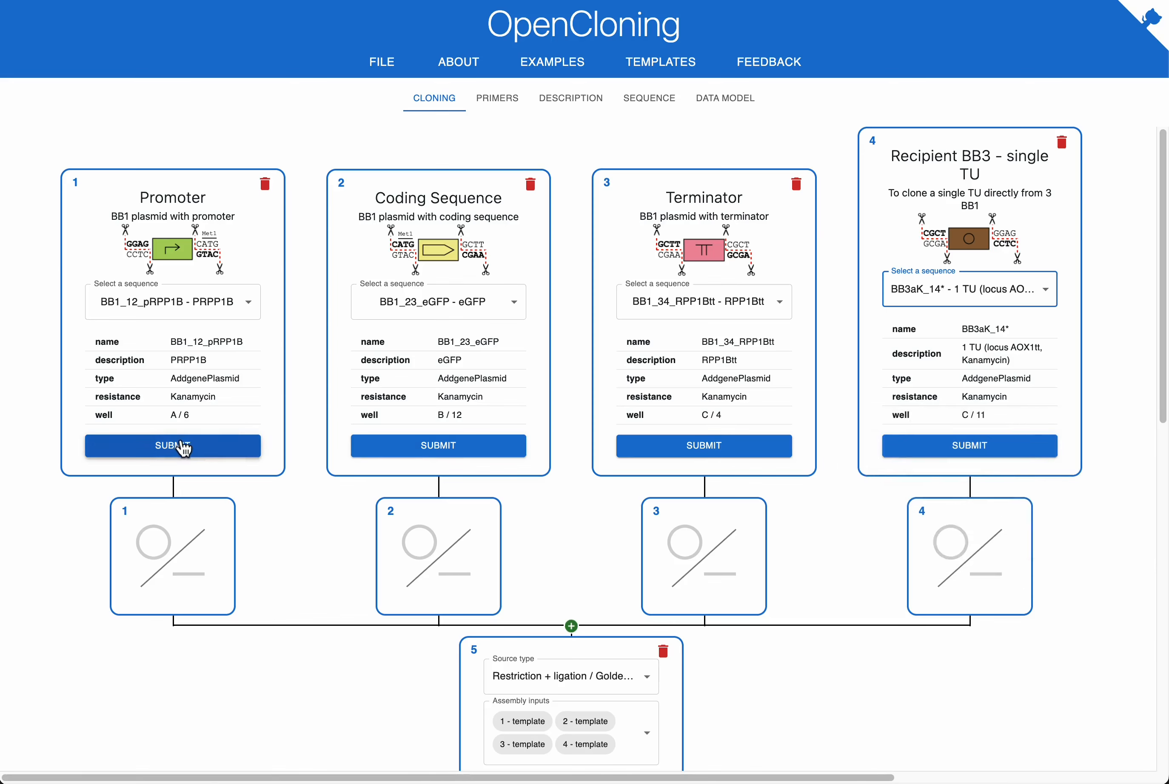
Submit the promoter, coding sequence, terminator and recipient selections to import their Addgene plasmids.
{"action": "left_click", "coordinate": [162, 446]}
{"action": "left_click", "coordinate": [404, 445]}
{"action": "left_click", "coordinate": [755, 458]}
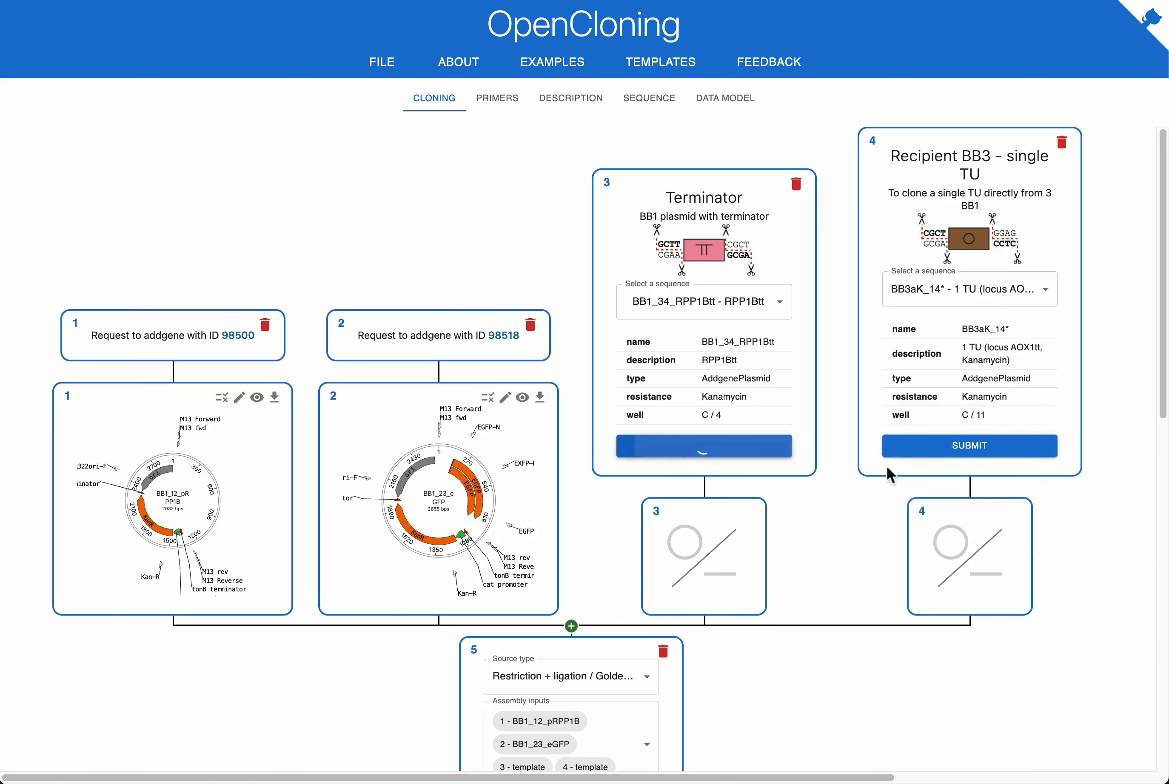
{"action": "left_click", "coordinate": [952, 458]}
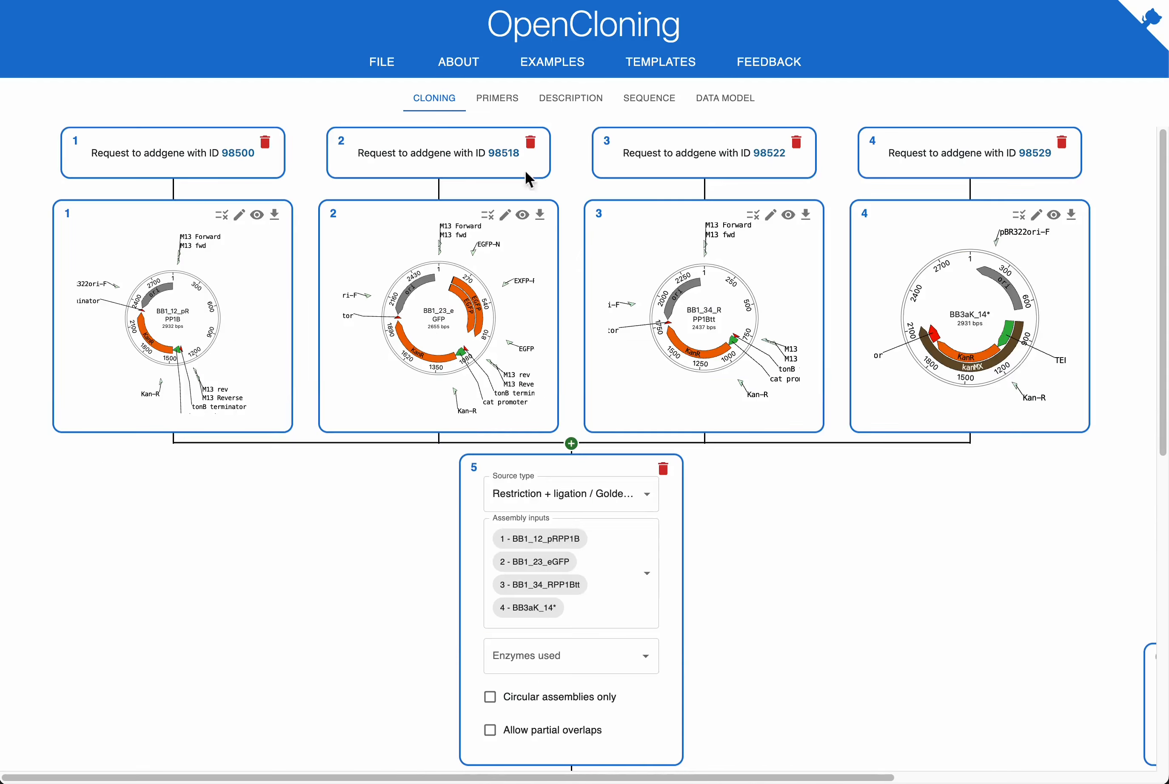
Run the restriction and ligation assembly of the four plasmids with enzyme BpiI, limited to circular assemblies only.
{"action": "scroll", "coordinate": [556, 484], "scroll_direction": "down", "scroll_amount": 1}
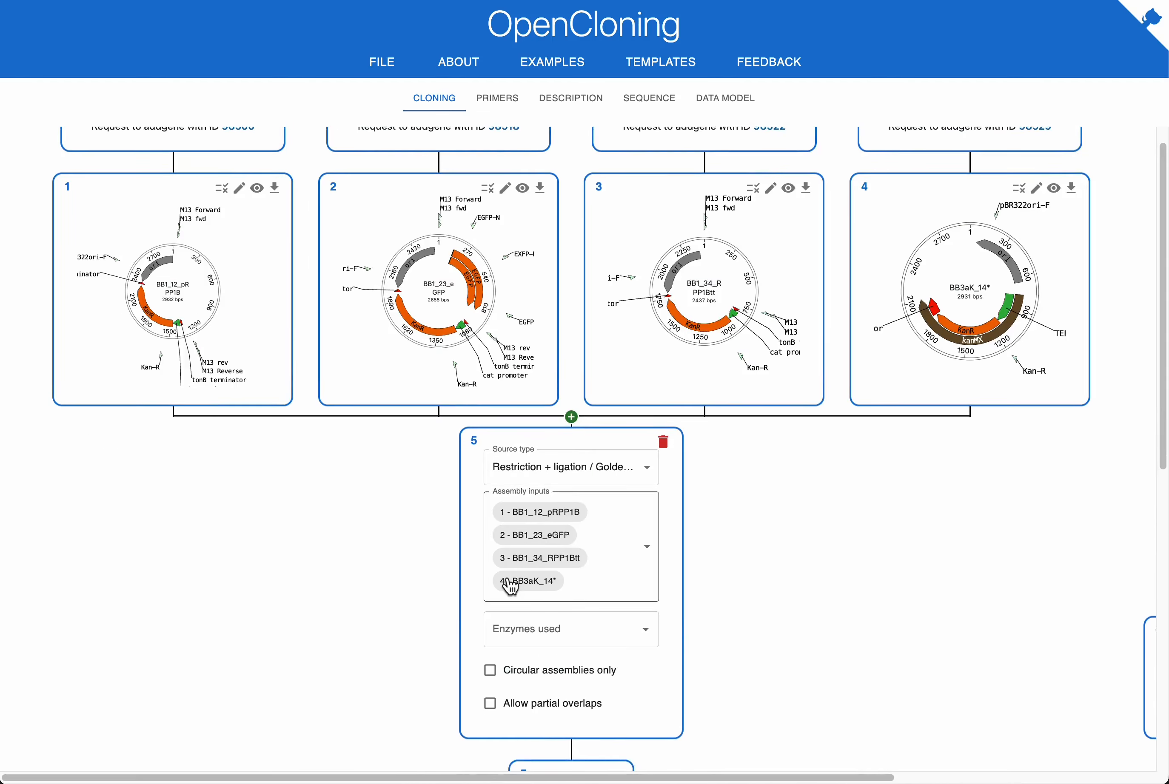
{"action": "scroll", "coordinate": [881, 518], "scroll_direction": "down", "scroll_amount": 3}
{"action": "scroll", "coordinate": [880, 512], "scroll_direction": "down", "scroll_amount": 1}
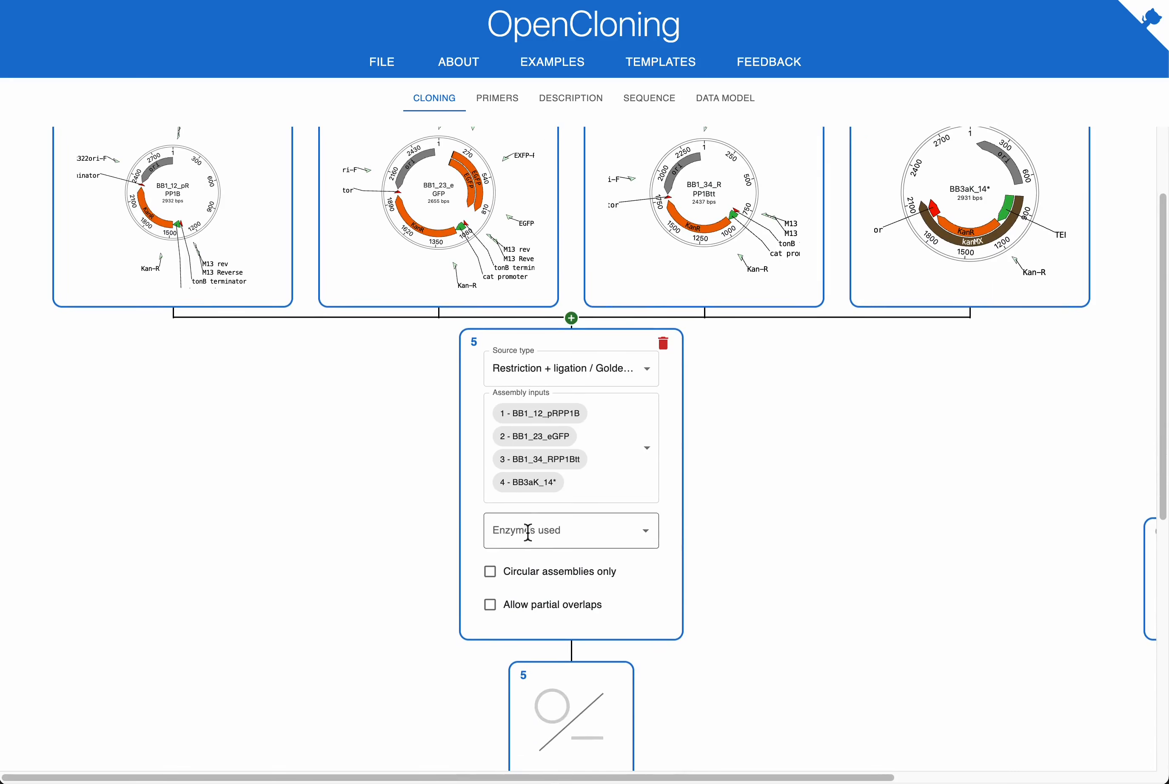
{"action": "left_click", "coordinate": [547, 532]}
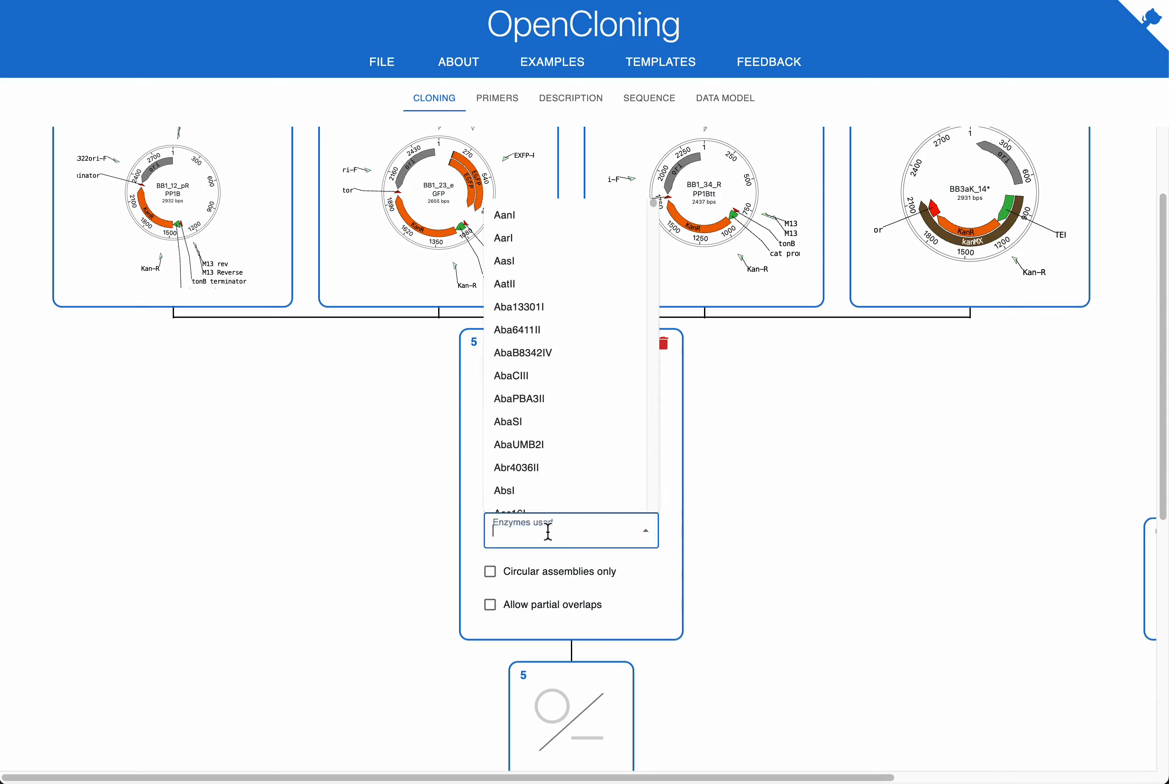
{"action": "type", "text": "Bb"}
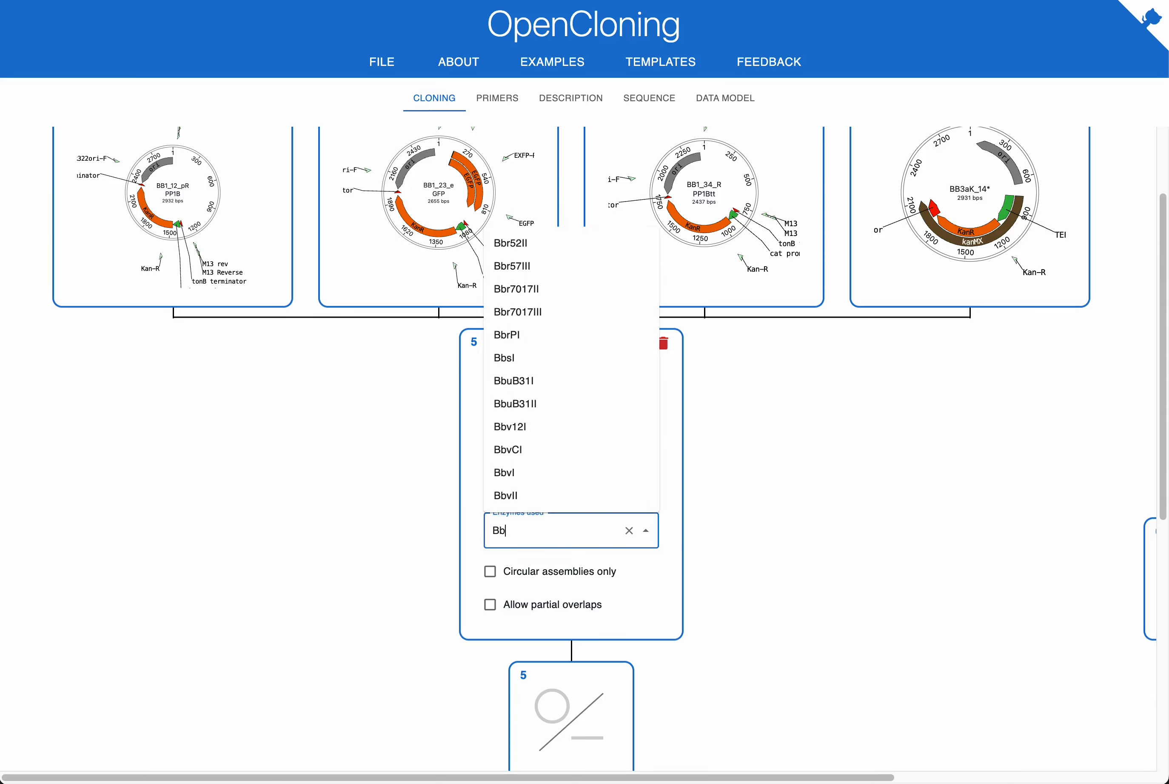
{"action": "key", "text": "BackSpace"}
{"action": "type", "text": "pi"}
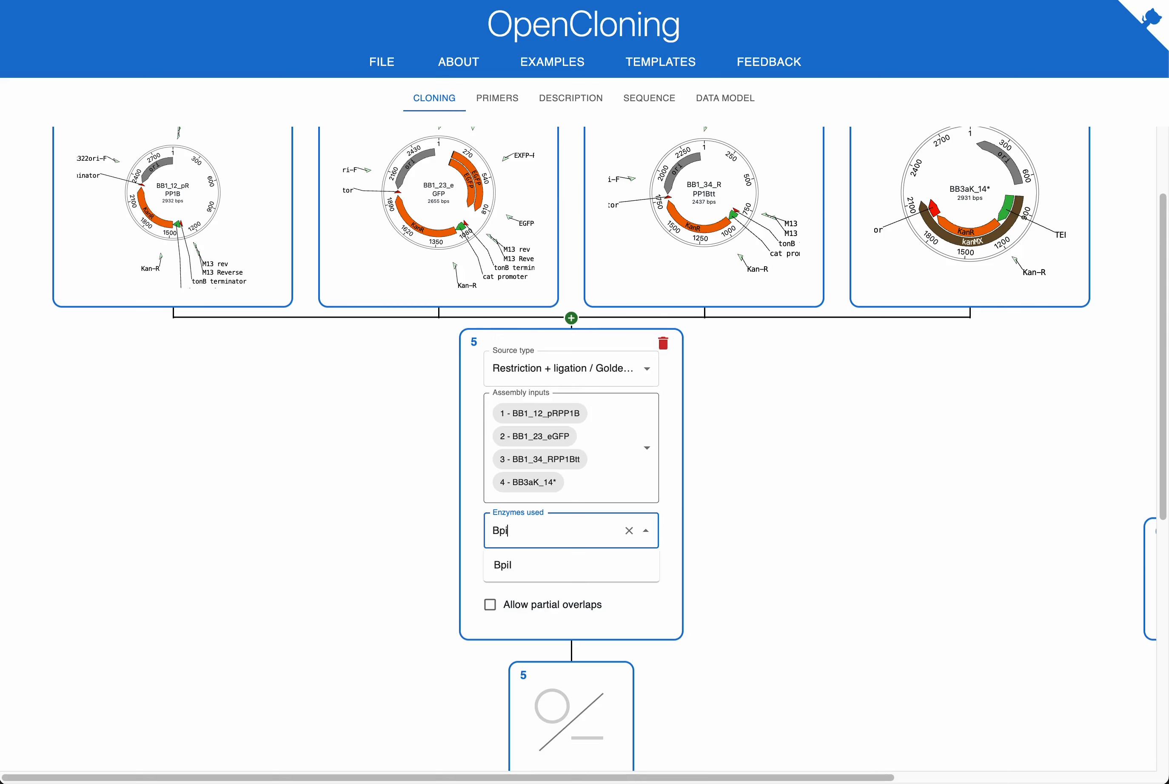
{"action": "left_click", "coordinate": [577, 573]}
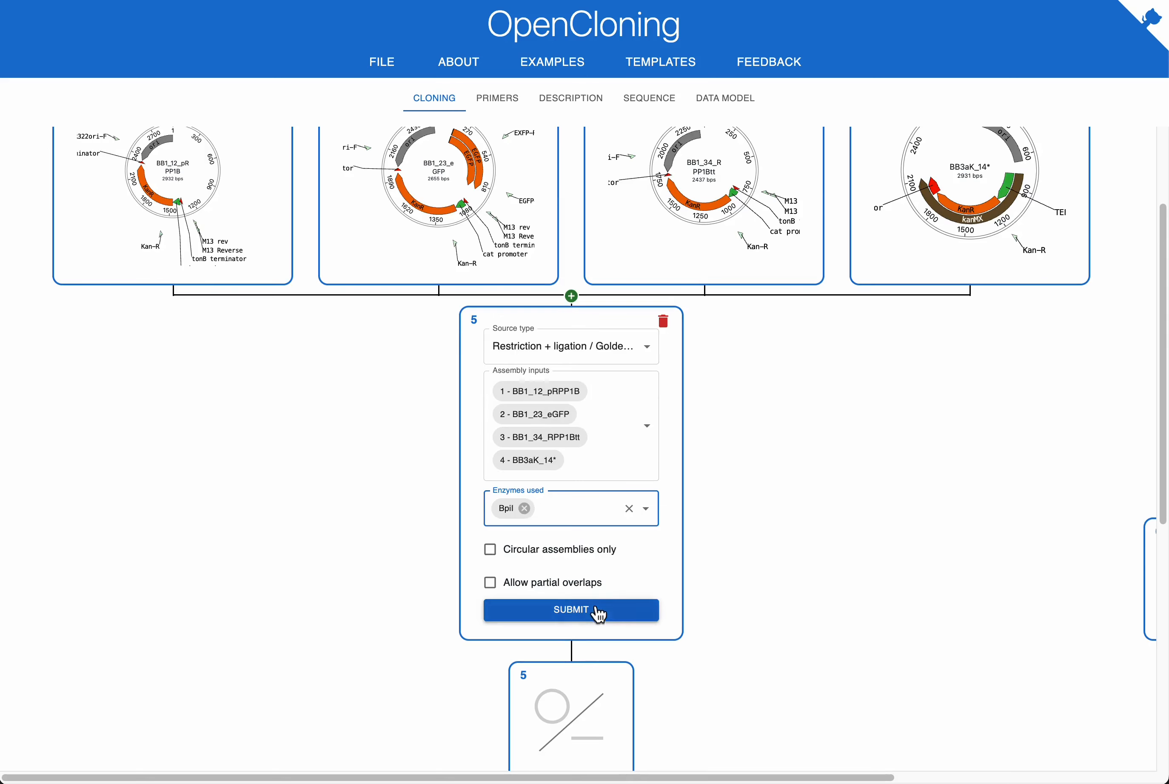
{"action": "left_click", "coordinate": [585, 559]}
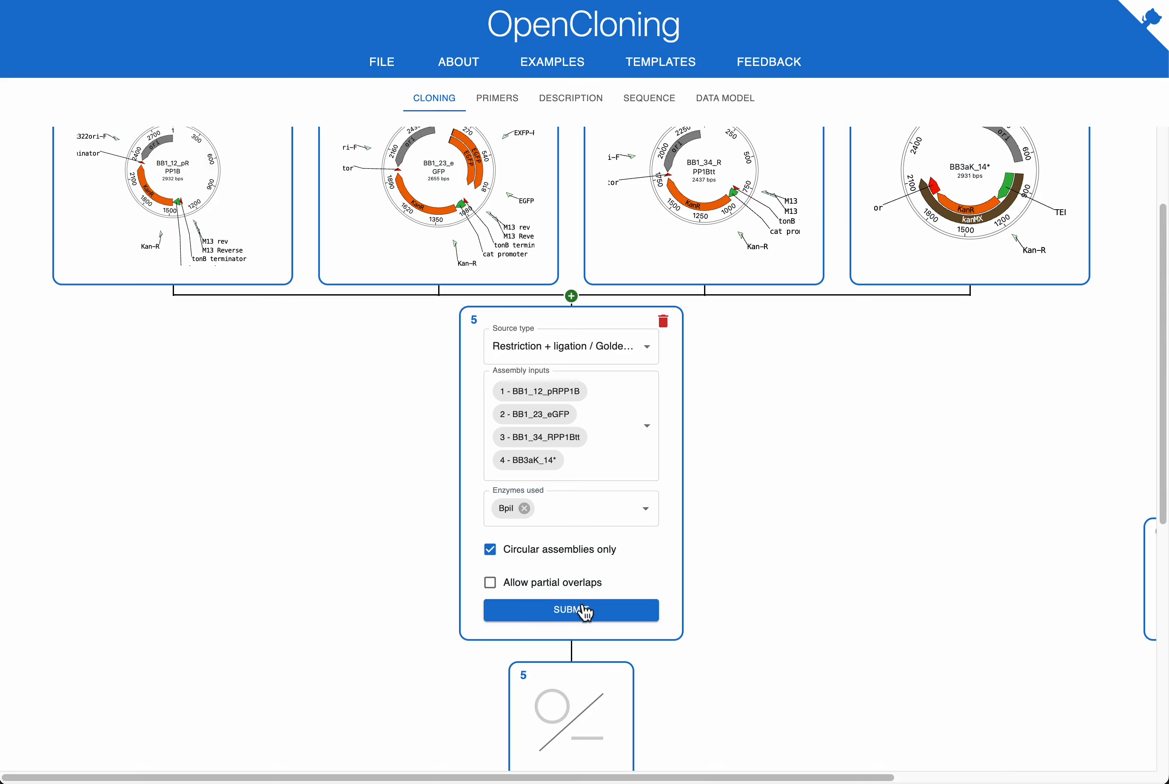
{"action": "left_click", "coordinate": [582, 621]}
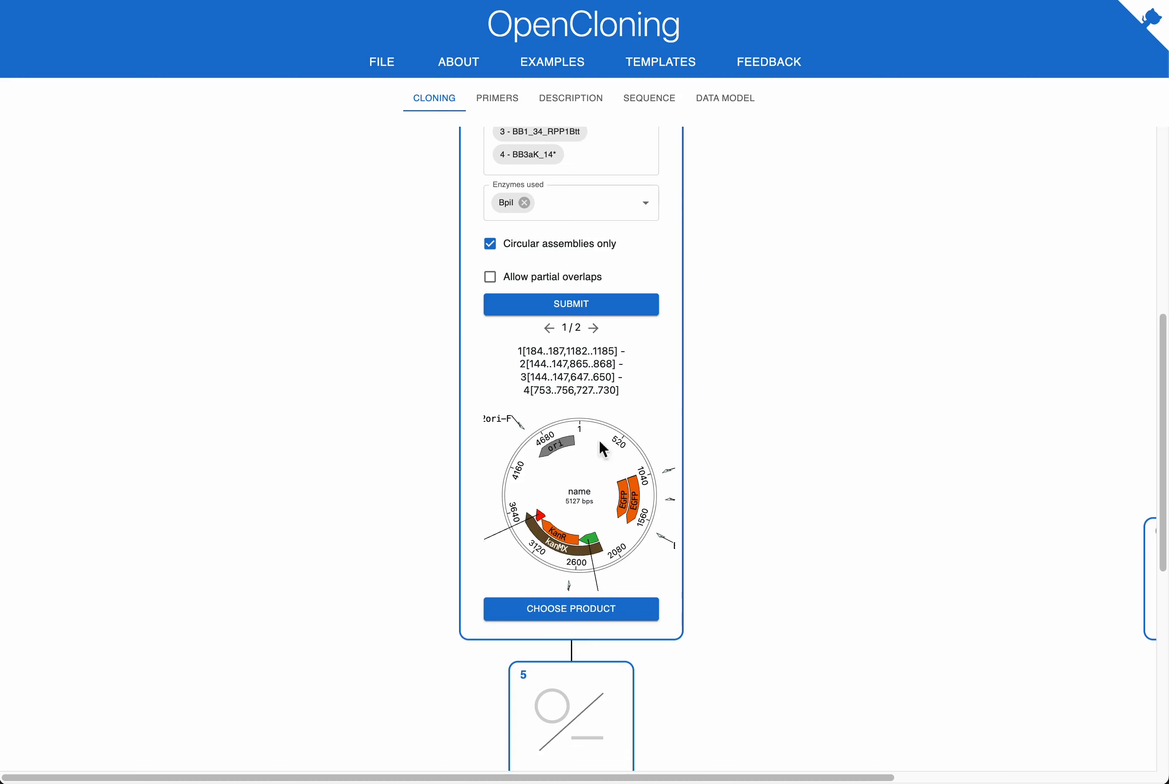
Compare the two possible assembly products and choose the first one, the 5127 bp plasmid carrying EGFP and kanMX.
{"action": "left_click", "coordinate": [593, 328]}
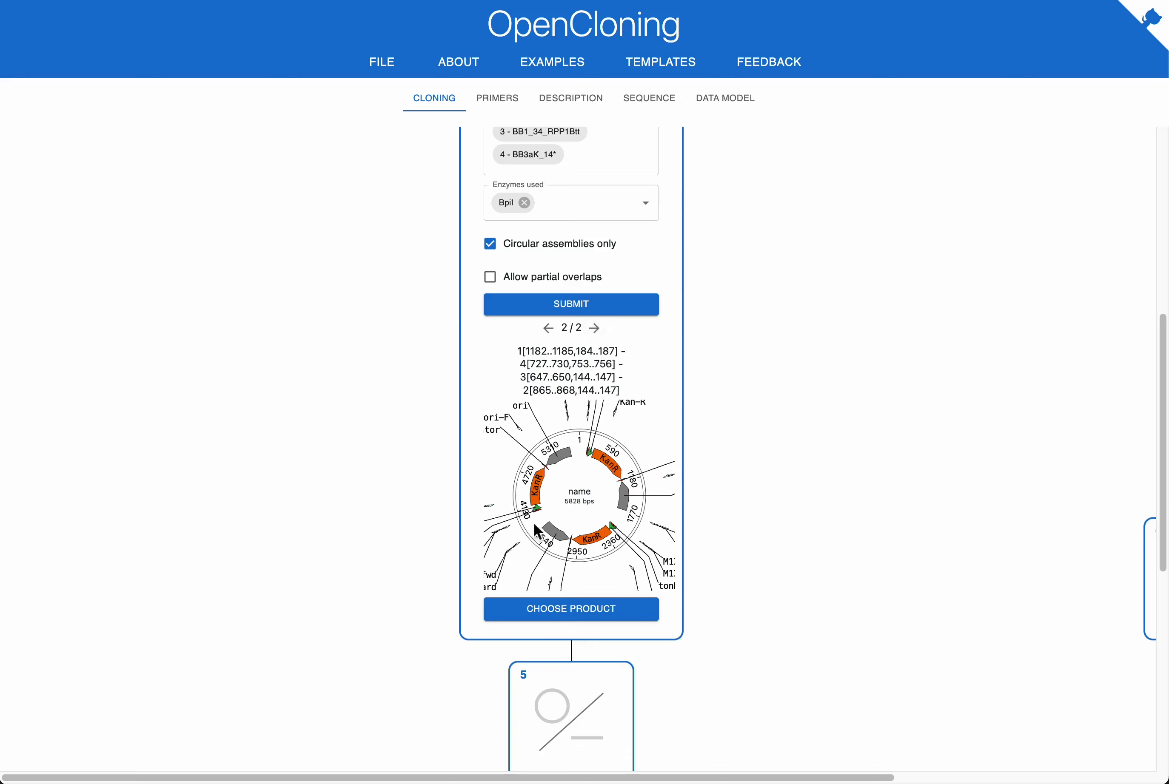
{"action": "left_click", "coordinate": [603, 333]}
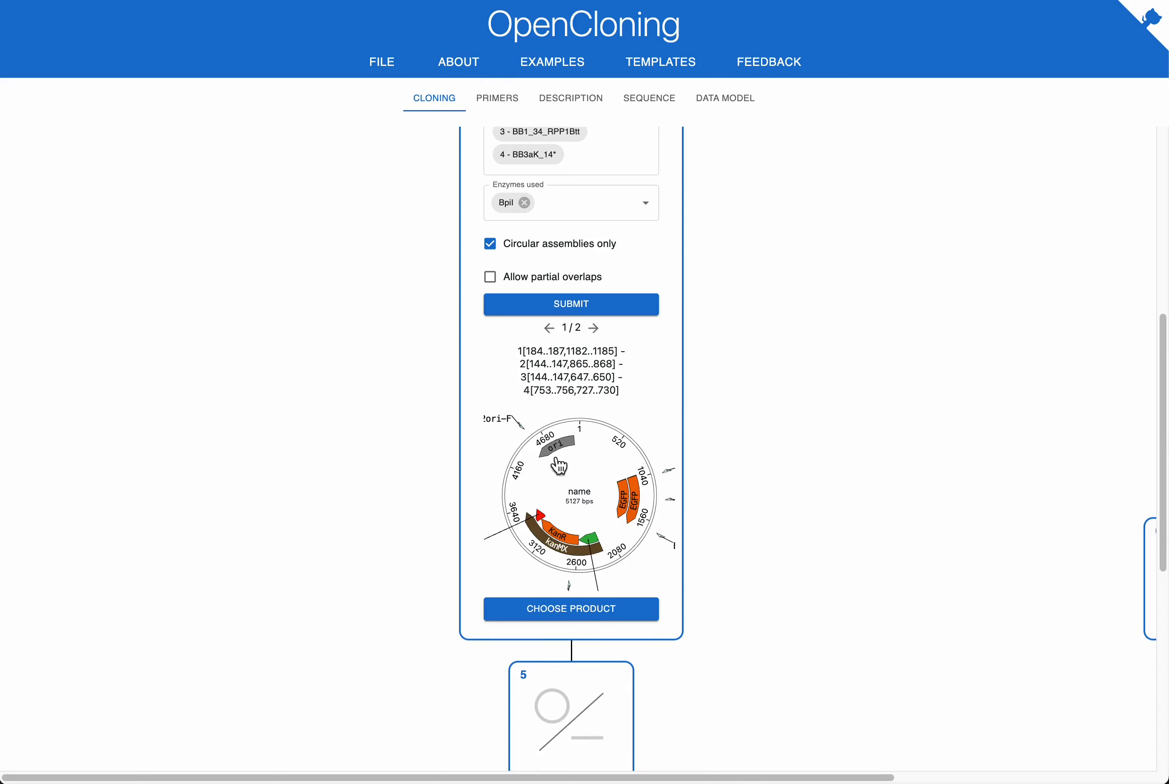
{"action": "left_click", "coordinate": [605, 611]}
Rename the assembled plasmid, sequence 5, as BB3_eGFP_AOX1.
{"action": "scroll", "coordinate": [812, 509], "scroll_direction": "down", "scroll_amount": 3}
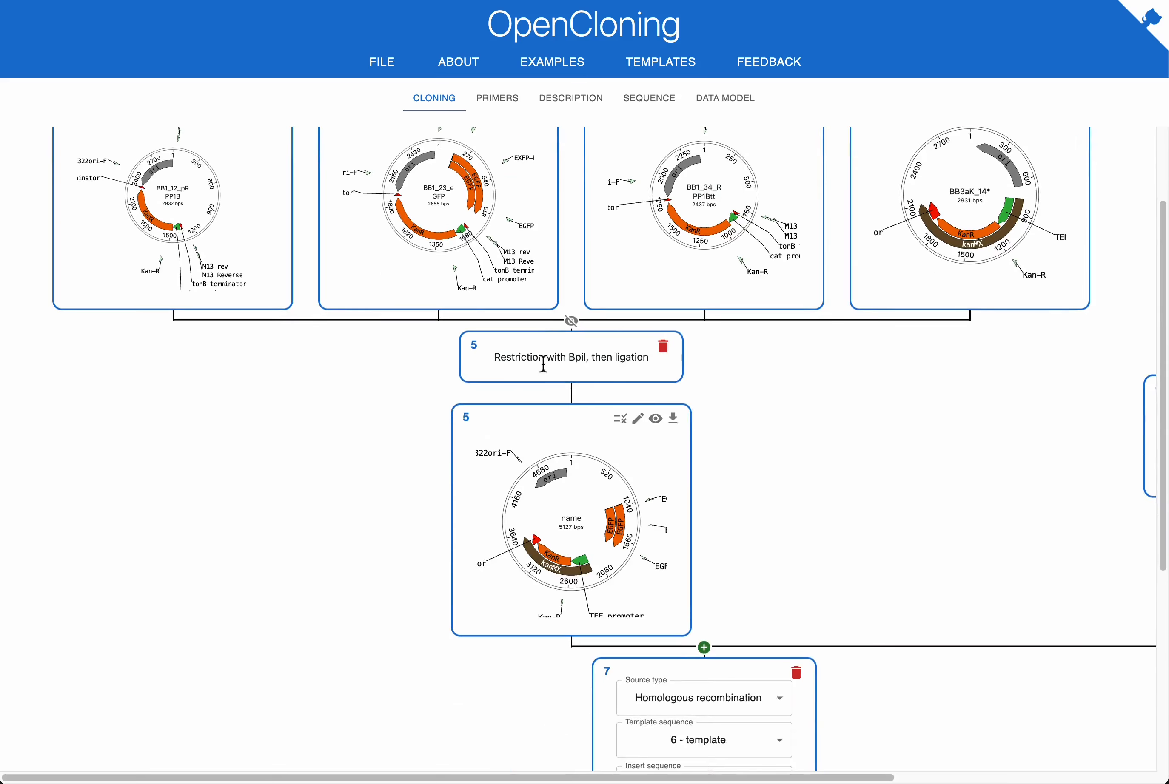
{"action": "left_click", "coordinate": [637, 418]}
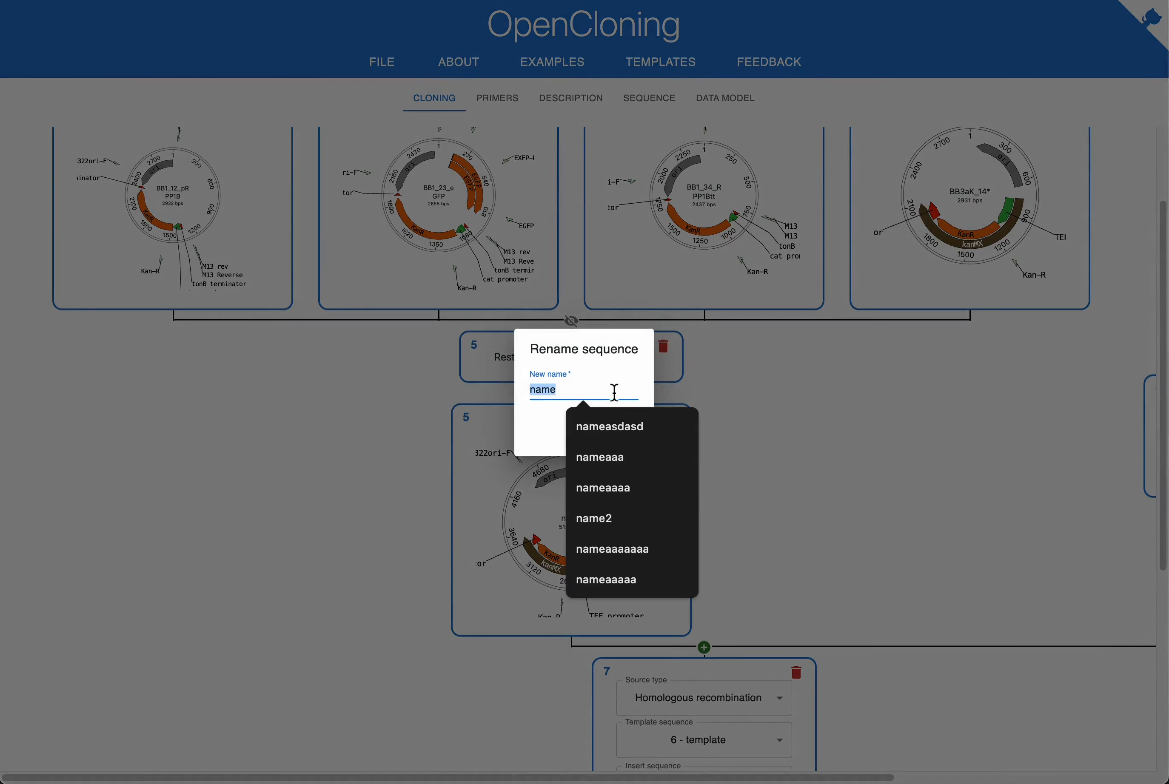
{"action": "type", "text": "BB3"}
{"action": "key", "text": "Down"}
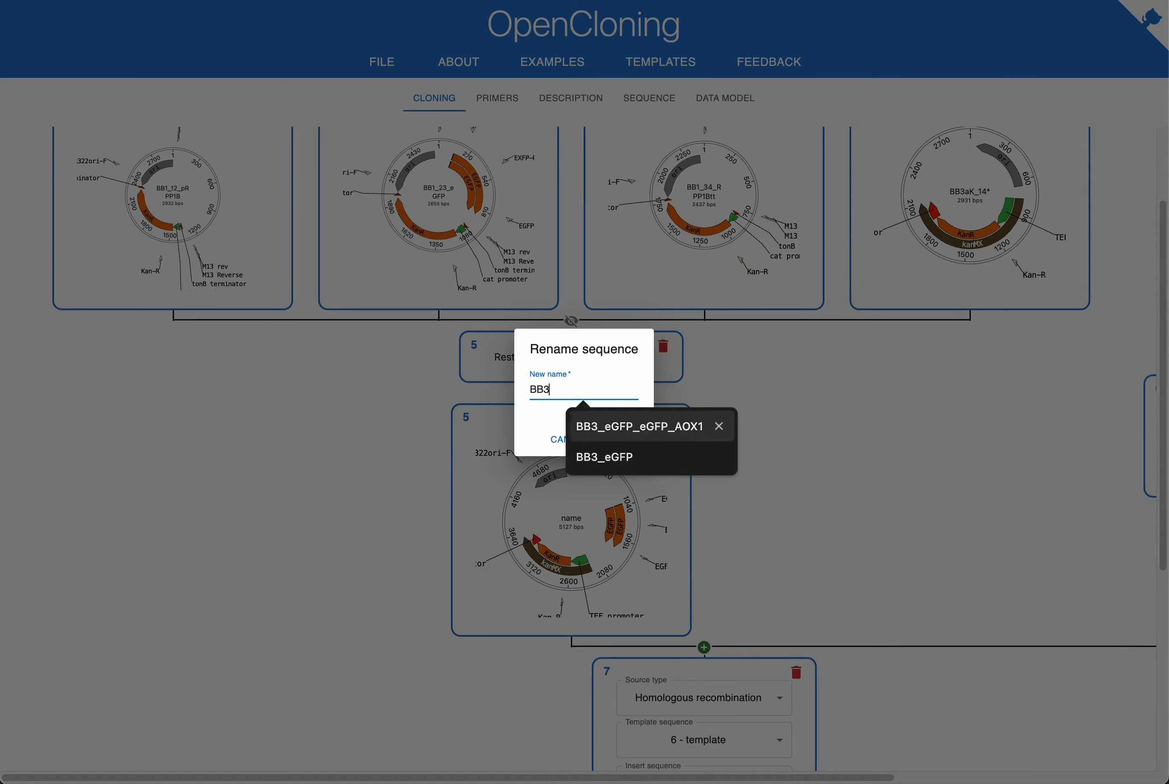
{"action": "key", "text": "Down"}
{"action": "key", "text": "Return"}
{"action": "type", "text": "_AOX1"}
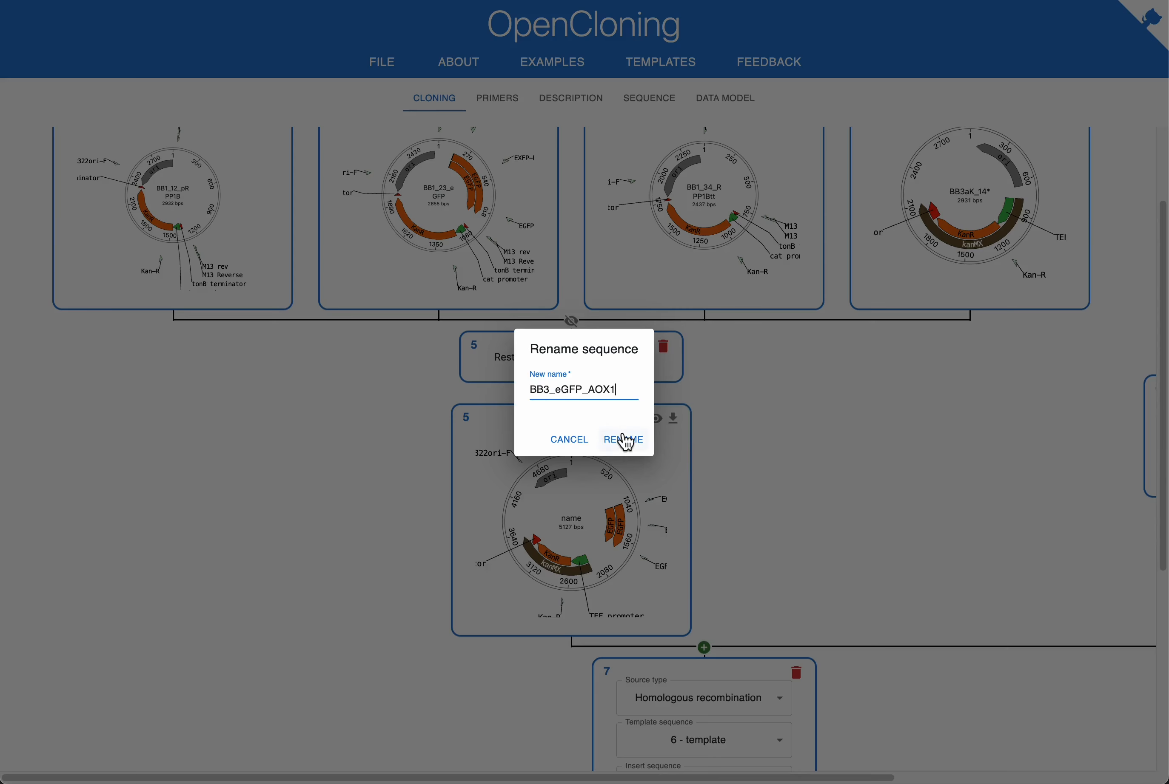
{"action": "left_click", "coordinate": [622, 438]}
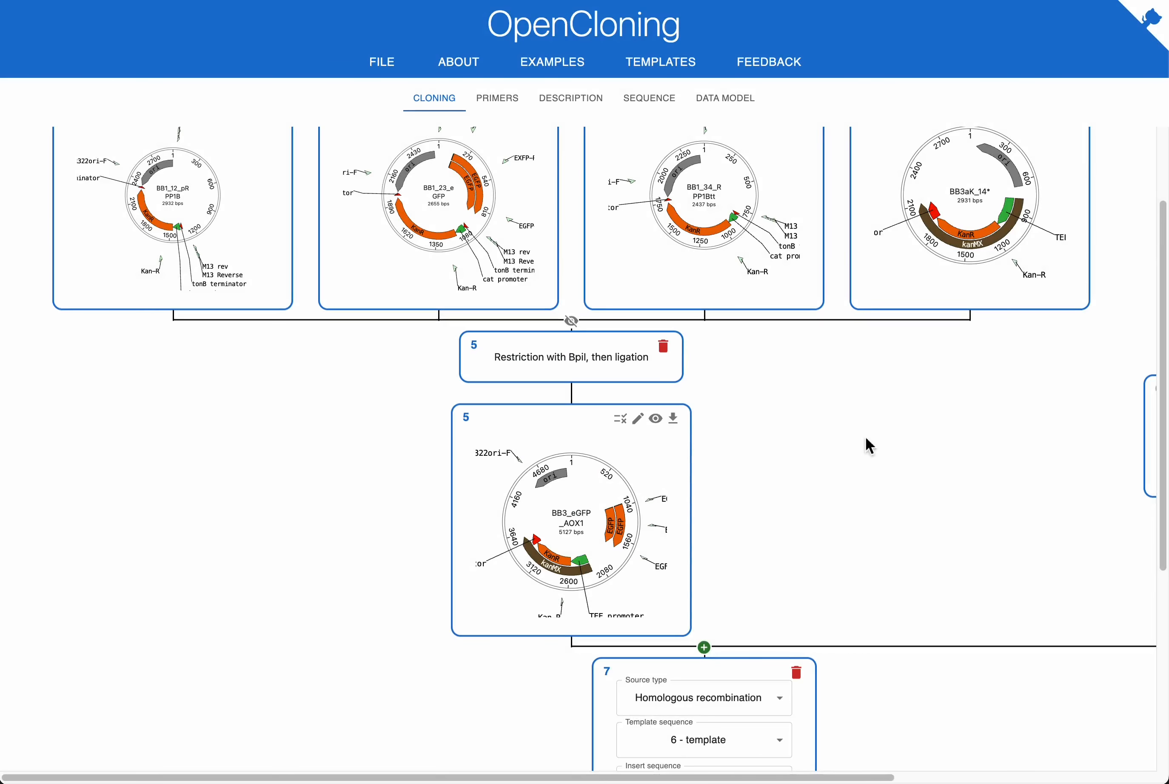
Hide the four parent plasmids above the BpiI restriction and ligation step.
{"action": "scroll", "coordinate": [822, 444], "scroll_direction": "down", "scroll_amount": 5}
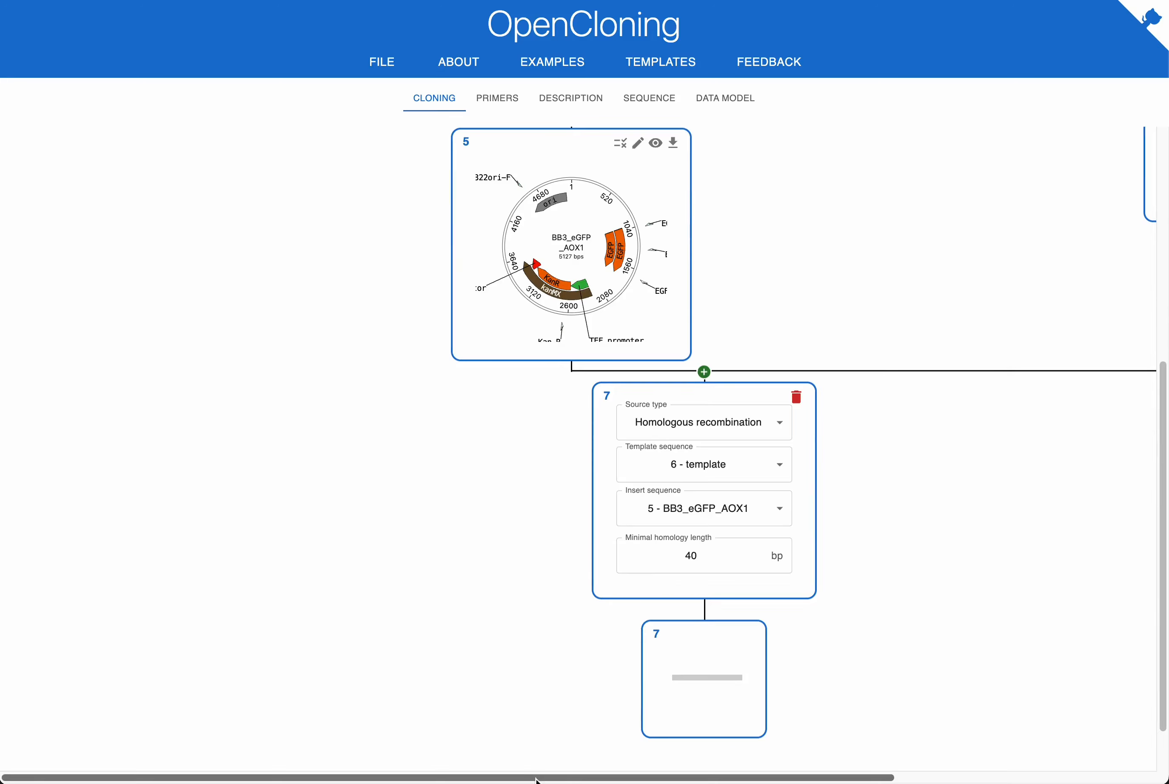
{"action": "left_click_drag", "start_coordinate": [538, 772], "coordinate": [771, 772]}
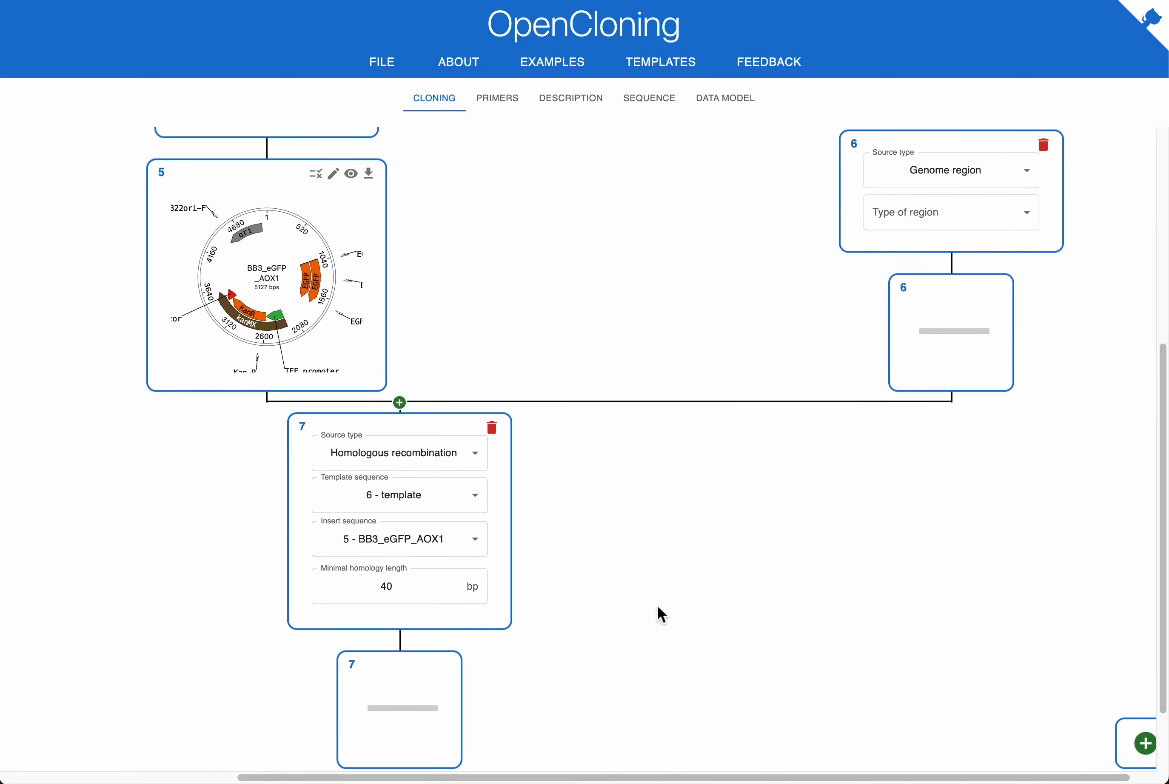
{"action": "left_click_drag", "start_coordinate": [605, 777], "coordinate": [499, 776]}
{"action": "scroll", "coordinate": [747, 401], "scroll_direction": "up", "scroll_amount": 6}
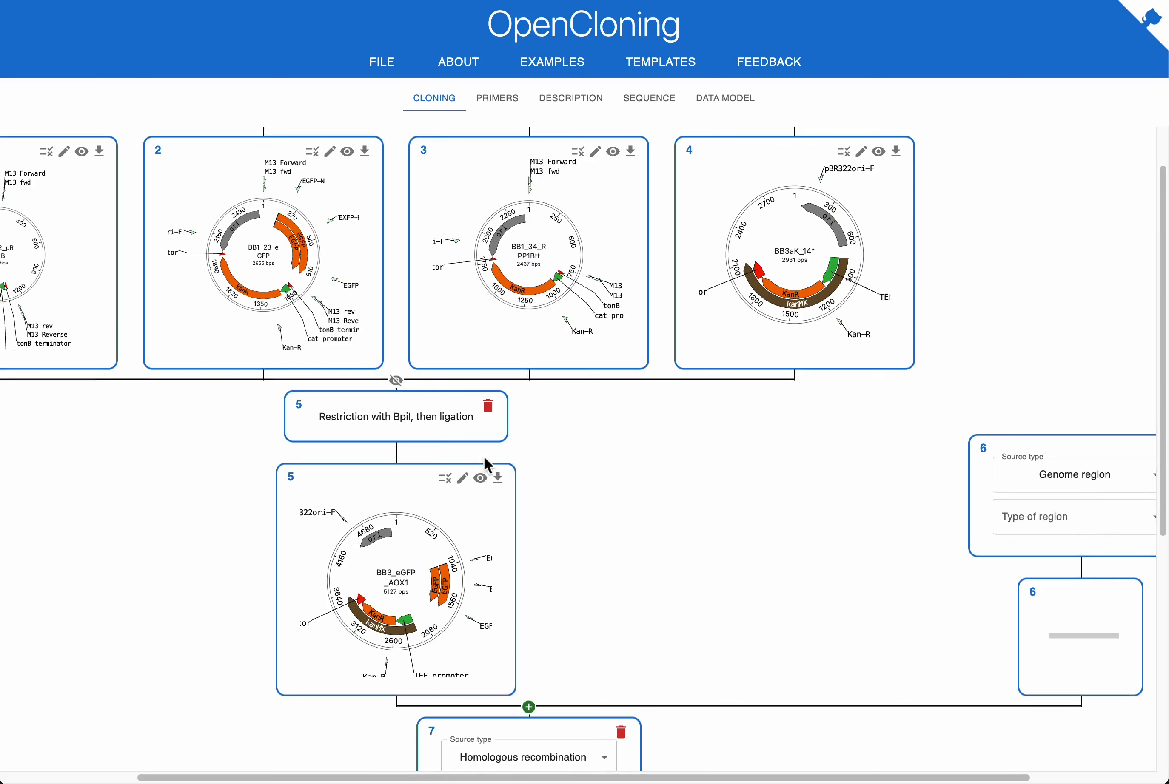
{"action": "left_click", "coordinate": [396, 381]}
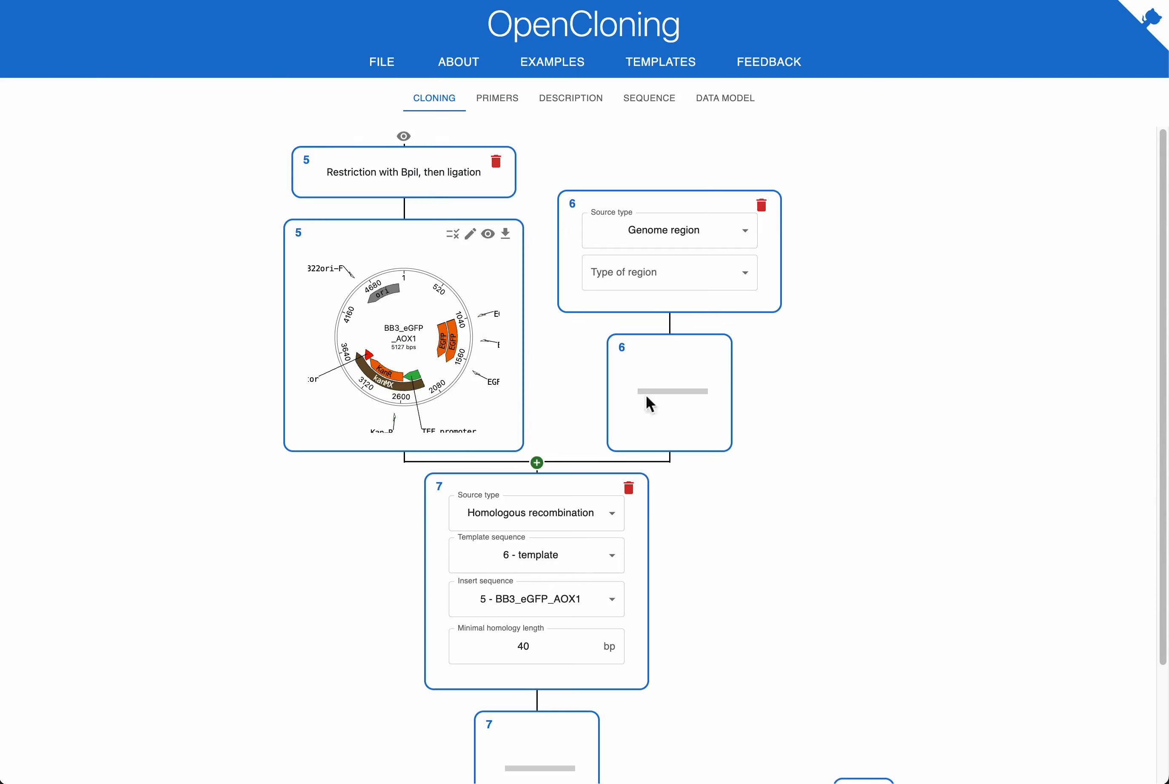
Set genome region source 6 to a locus in another assembly, using assembly ID GCA_900235035.2.
{"action": "left_click", "coordinate": [673, 288]}
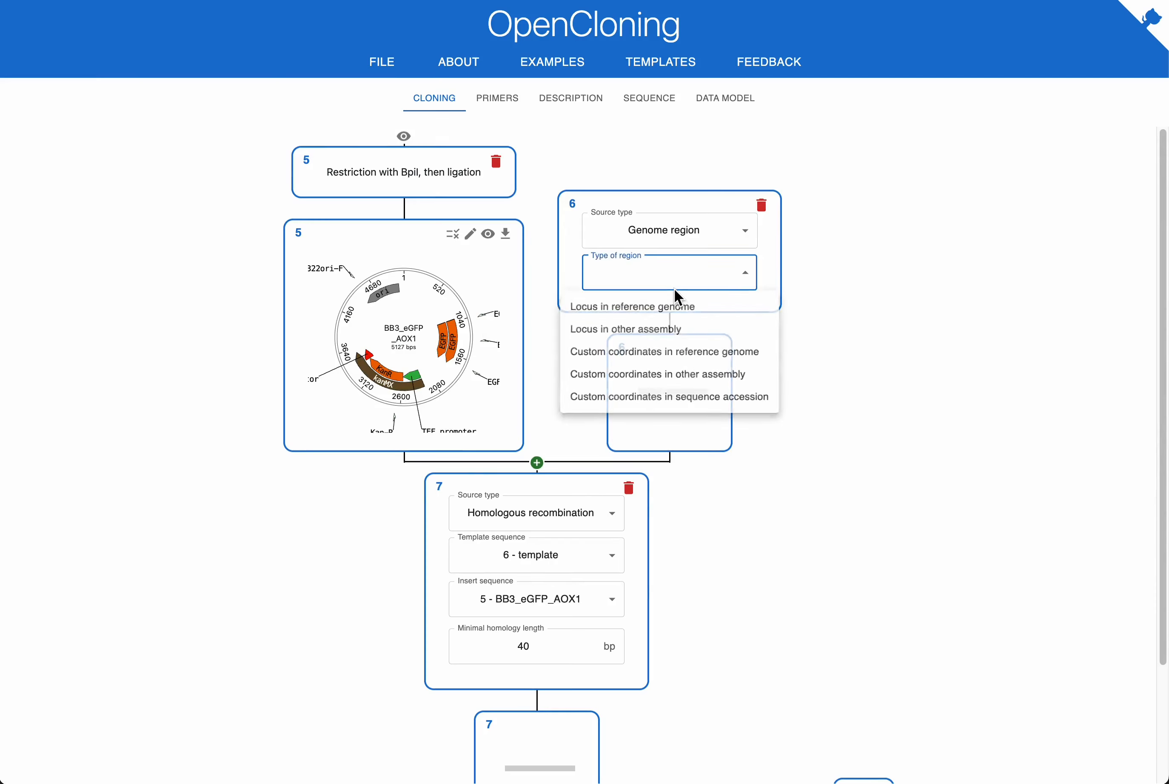
{"action": "left_click", "coordinate": [684, 333]}
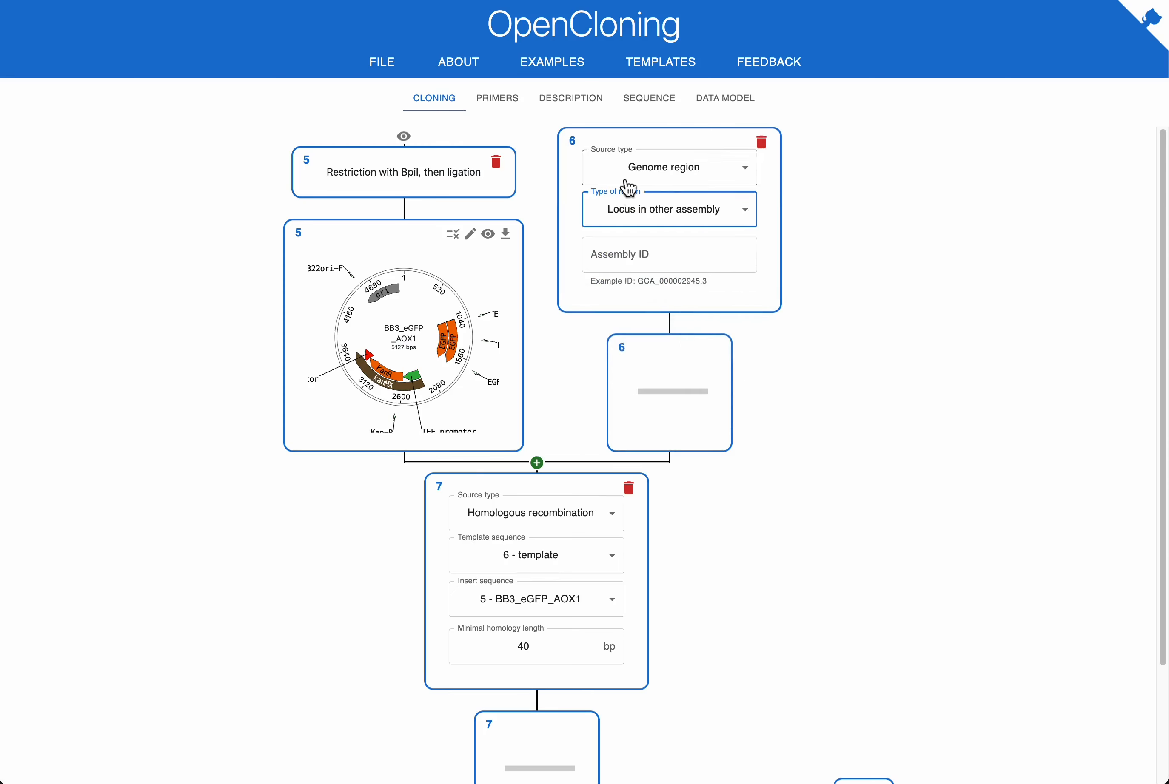
{"action": "left_click", "coordinate": [615, 253]}
{"action": "type", "text": "GCA_900235035.2"}
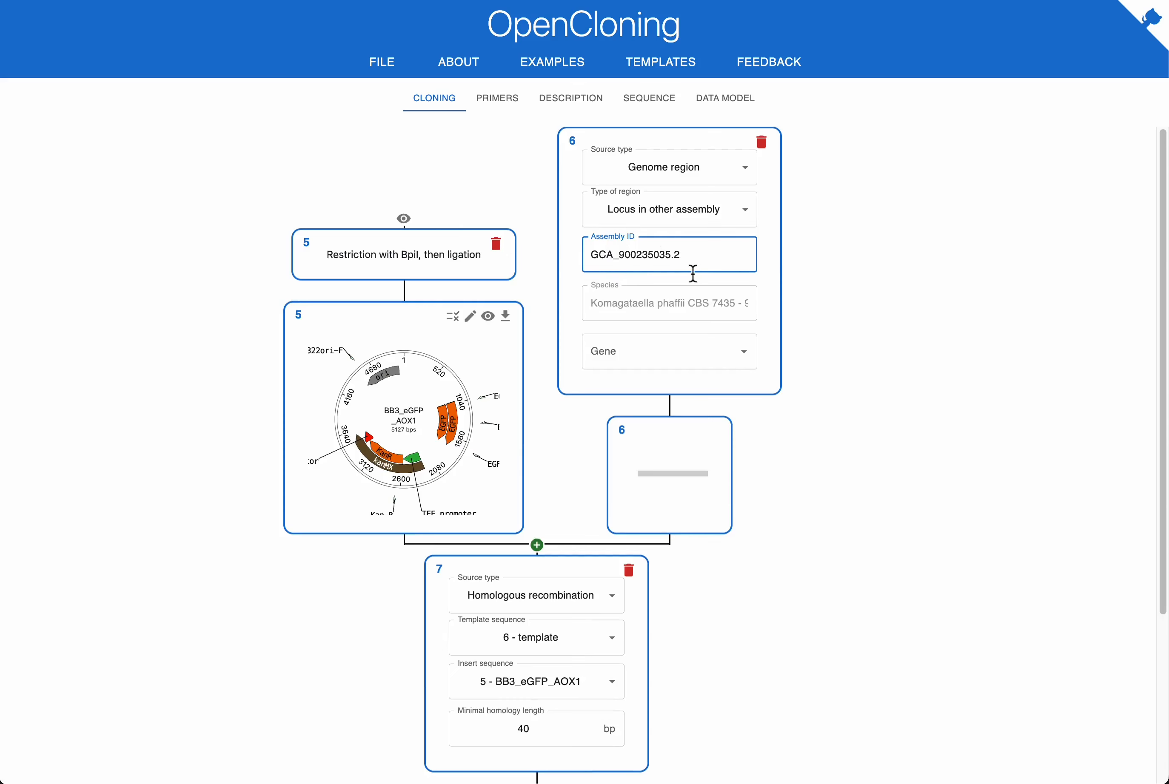
Choose gene AOX1 BQ9382_C4-0695 and retrieve its locus with 1000 upstream and 1000 downstream bases.
{"action": "left_click", "coordinate": [660, 353]}
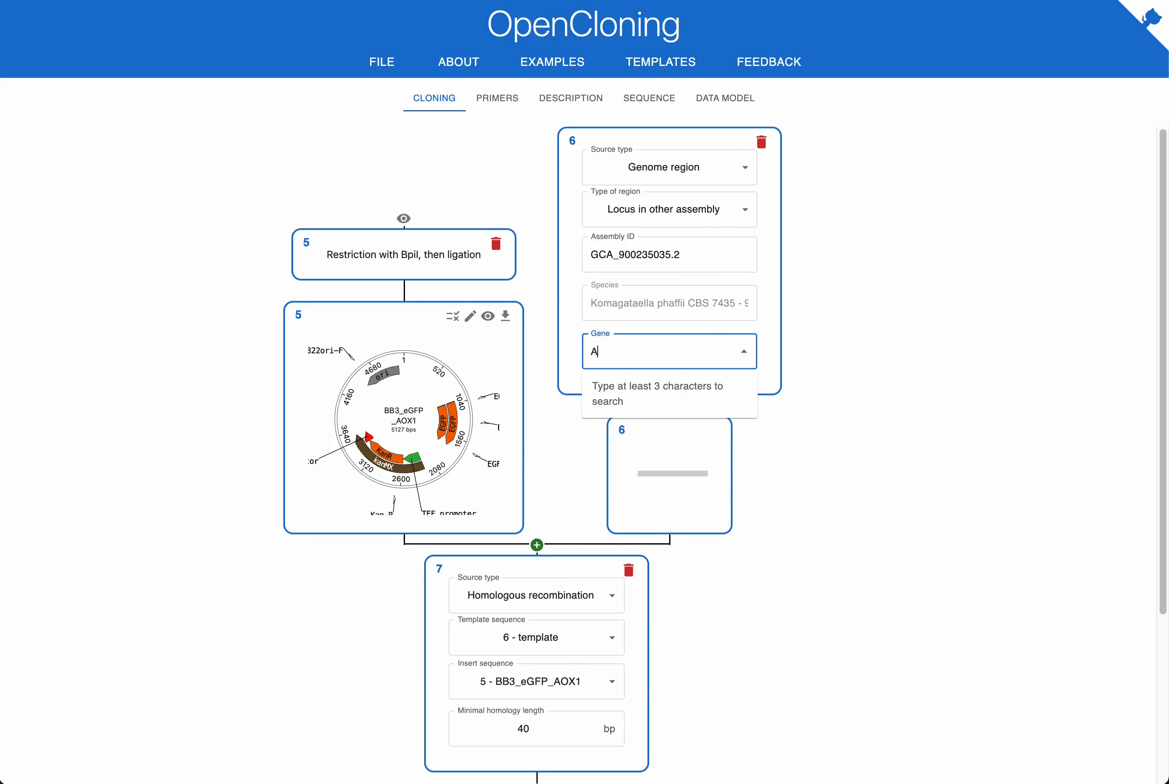
{"action": "type", "text": "Aox1"}
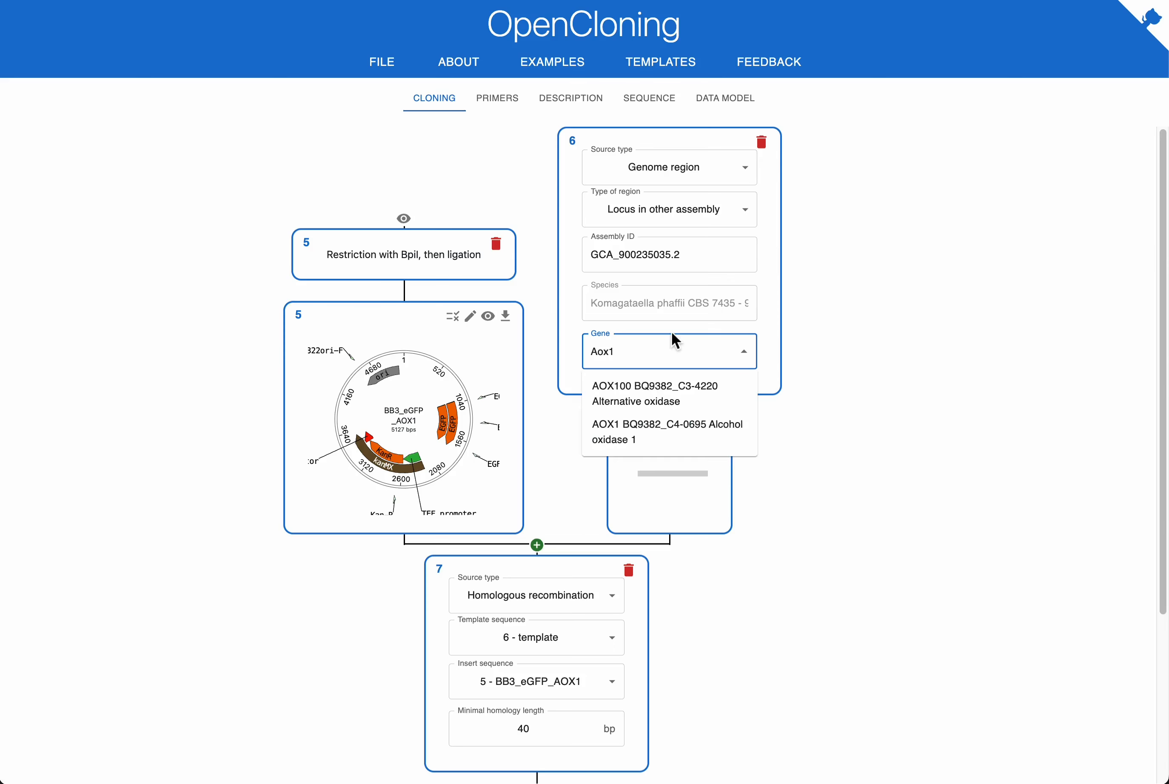
{"action": "left_click", "coordinate": [623, 452]}
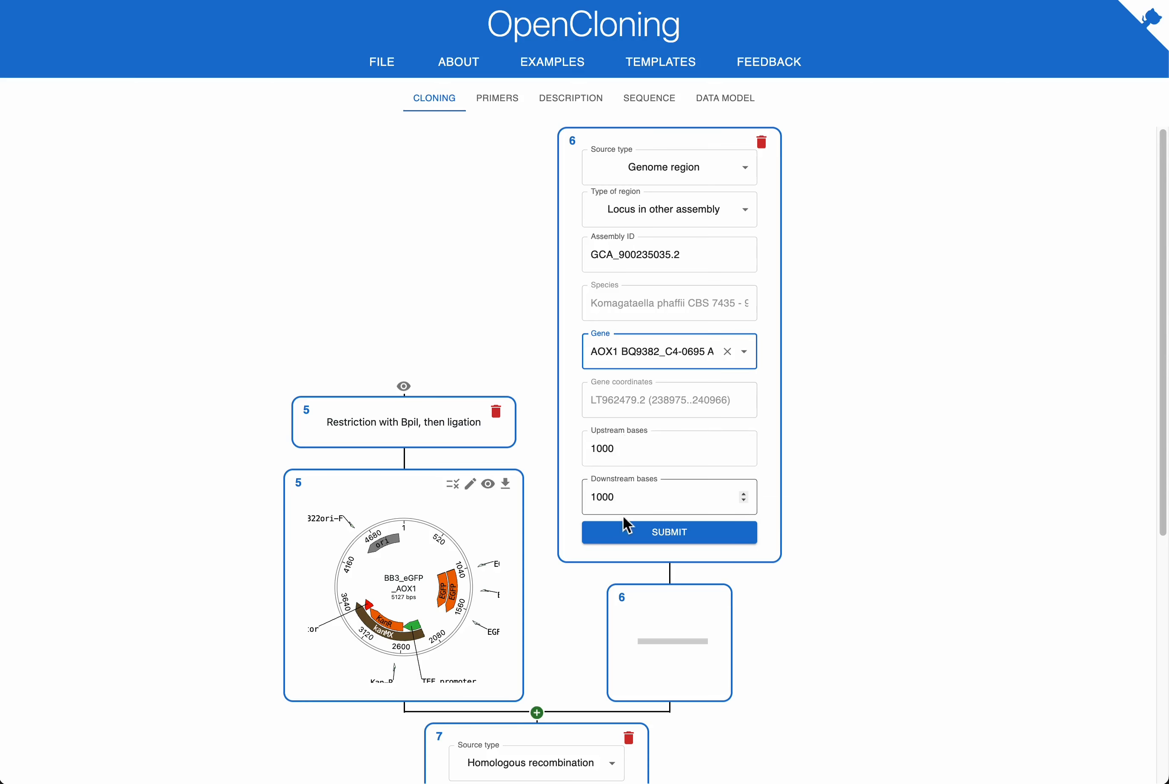
{"action": "left_click", "coordinate": [629, 530]}
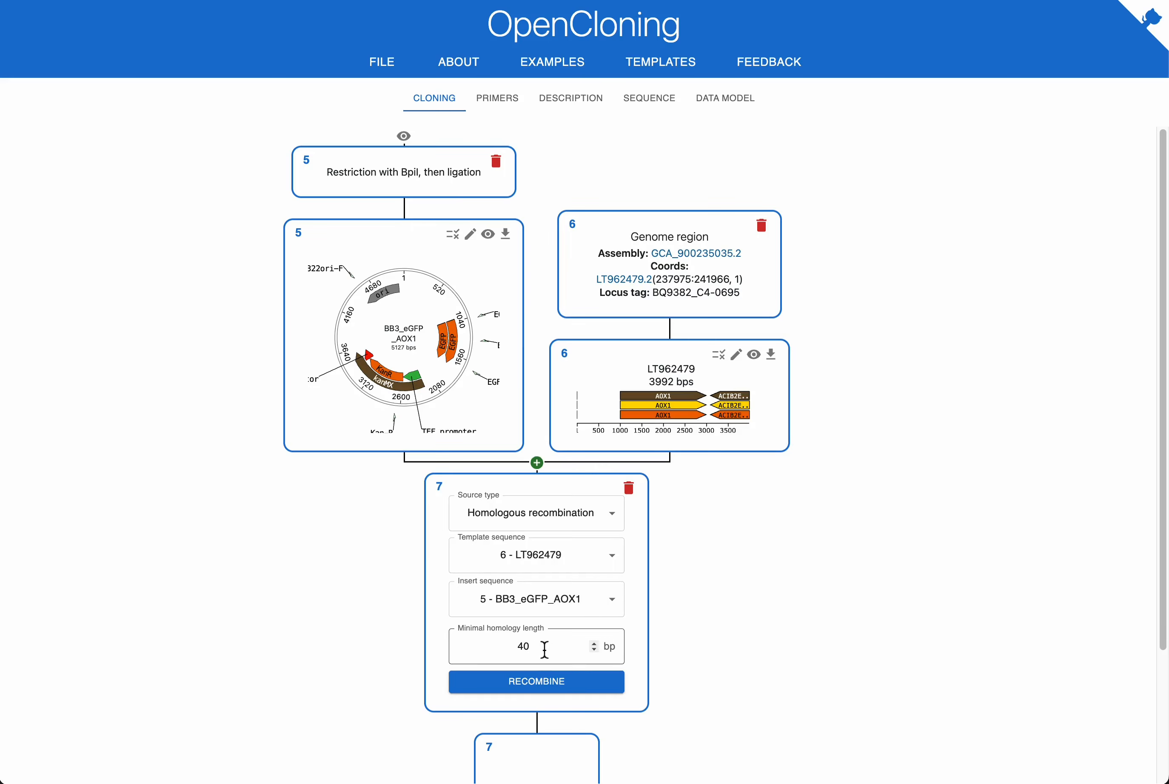
Recombine BB3_eGFP_AOX1 into the LT962479 locus with a minimal homology length of 200 bp and rename the product as allele.
{"action": "left_click_drag", "start_coordinate": [544, 646], "coordinate": [504, 648]}
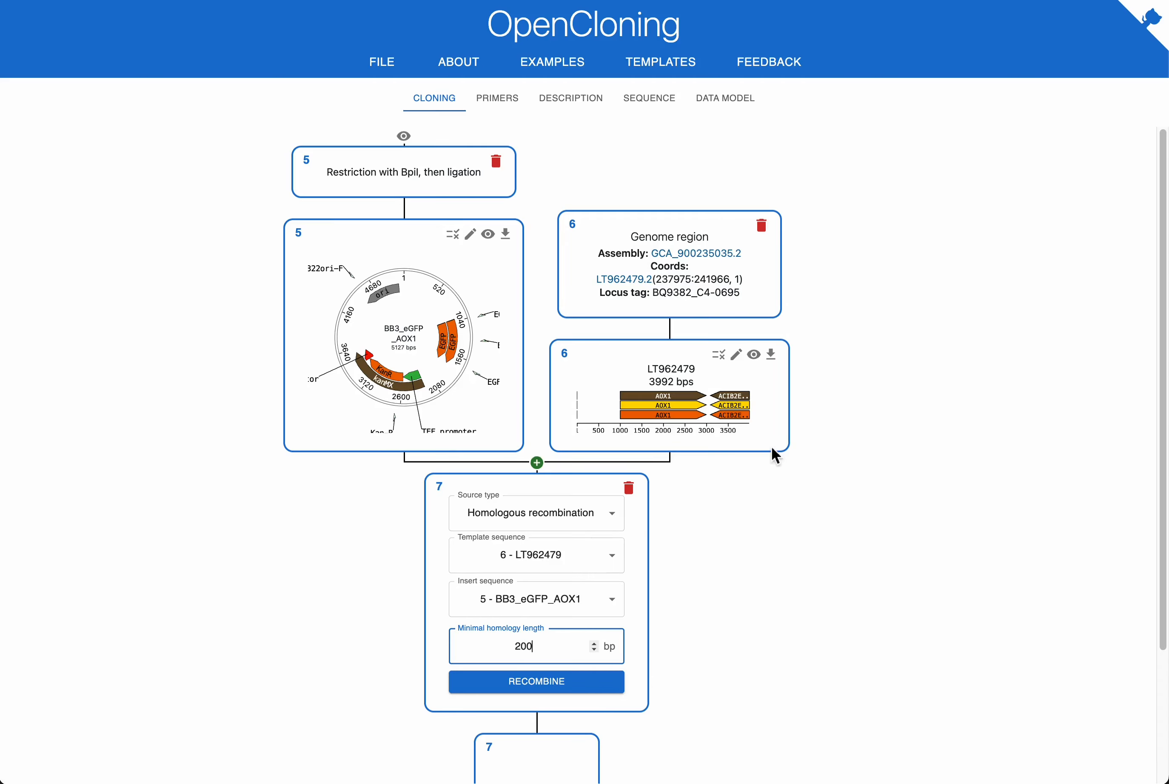
{"action": "left_click", "coordinate": [567, 683]}
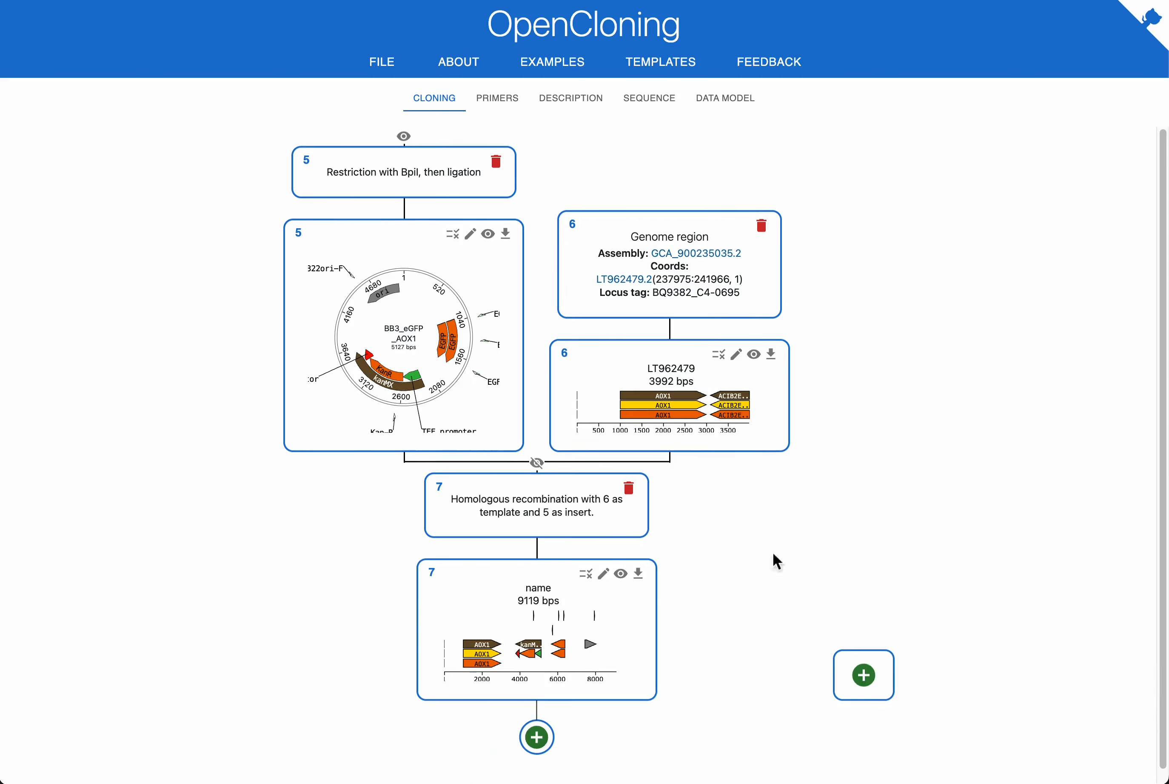
{"action": "left_click", "coordinate": [603, 573]}
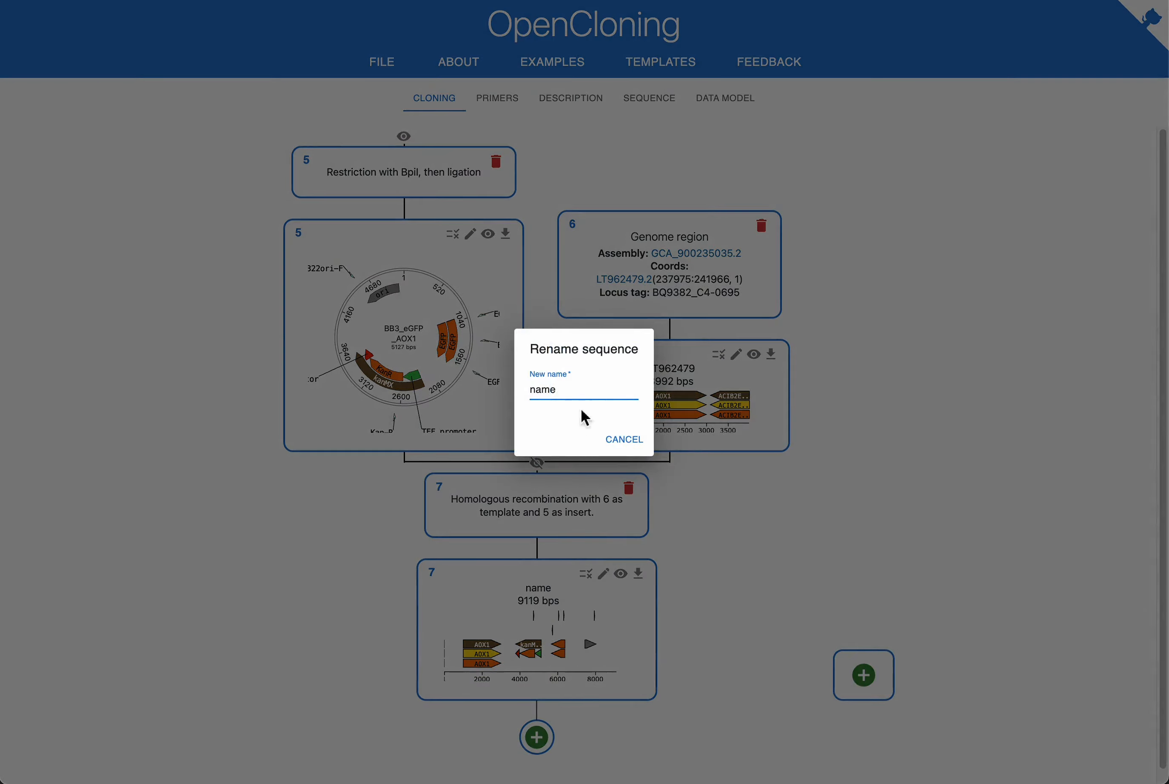
{"action": "double_click", "coordinate": [580, 398]}
{"action": "type", "text": "allele"}
{"action": "key", "text": "Return"}
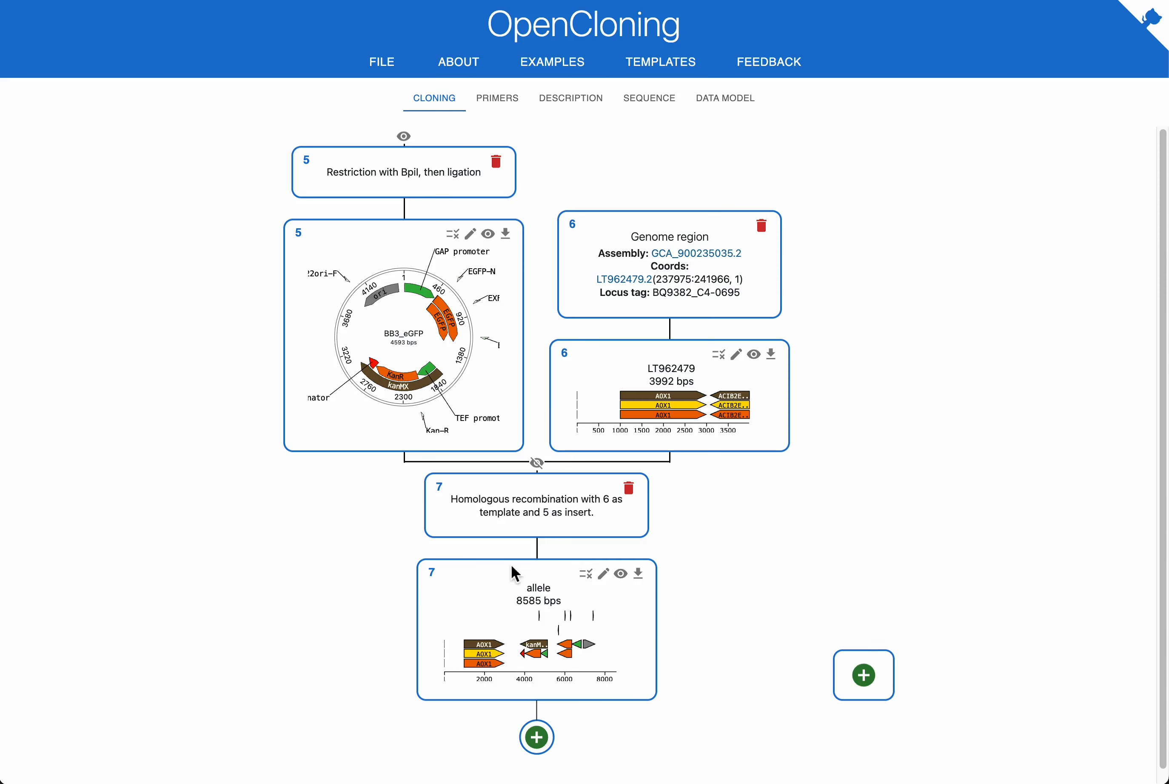
Save the allele sequence to a file in json format, including its history.
{"action": "left_click", "coordinate": [638, 575]}
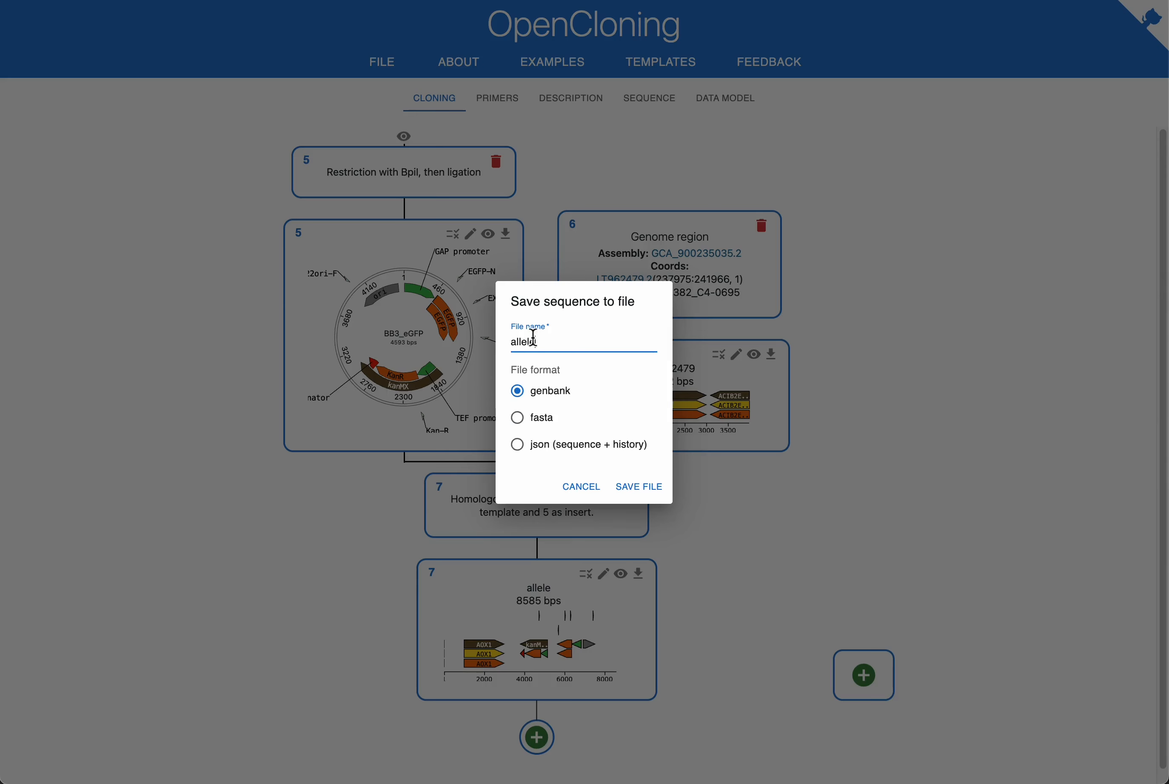
{"action": "left_click", "coordinate": [521, 446]}
{"action": "left_click", "coordinate": [638, 486]}
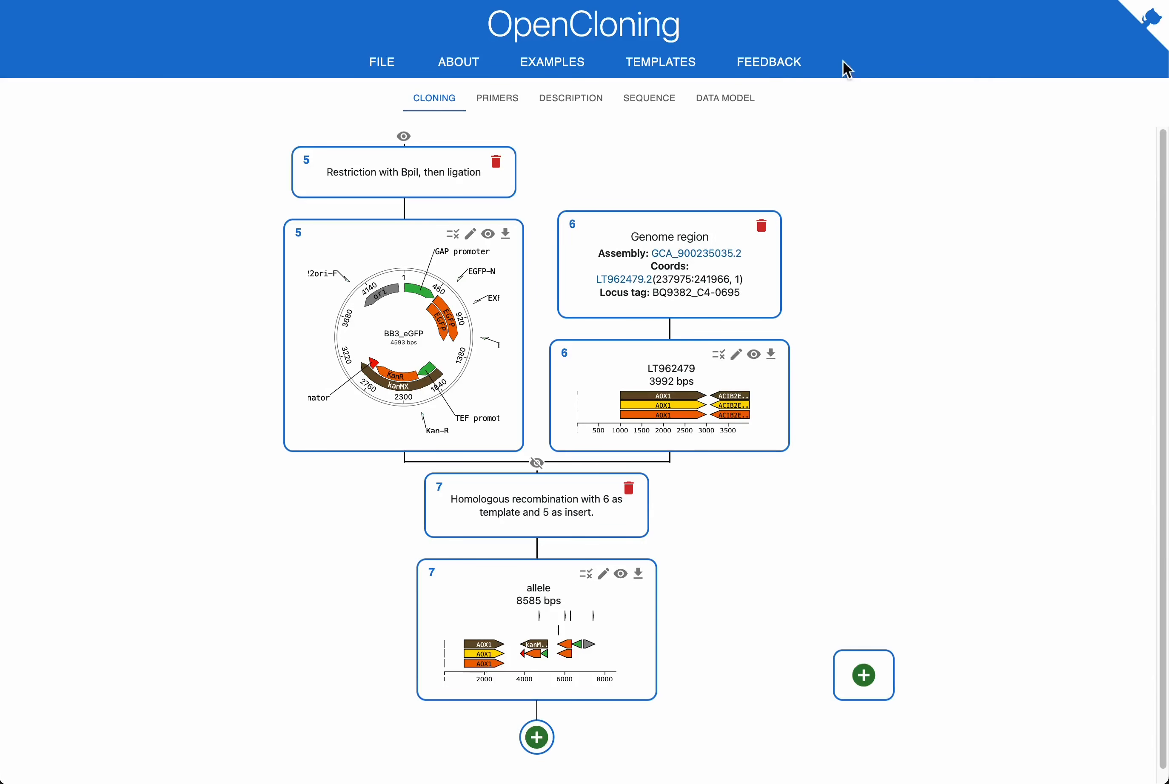
Reload the page, then import the saved allele JSON file to restore the sequence with its full cloning history.
{"action": "key", "text": "super+r"}
{"action": "left_click", "coordinate": [946, 2]}
{"action": "mouse_move", "coordinate": [843, 52]}
{"action": "left_mouse_down"}
{"action": "mouse_move", "coordinate": [614, 175]}
{"action": "mouse_move", "coordinate": [554, 259]}
{"action": "left_mouse_up"}
{"action": "scroll", "coordinate": [735, 538], "scroll_direction": "down", "scroll_amount": 5}
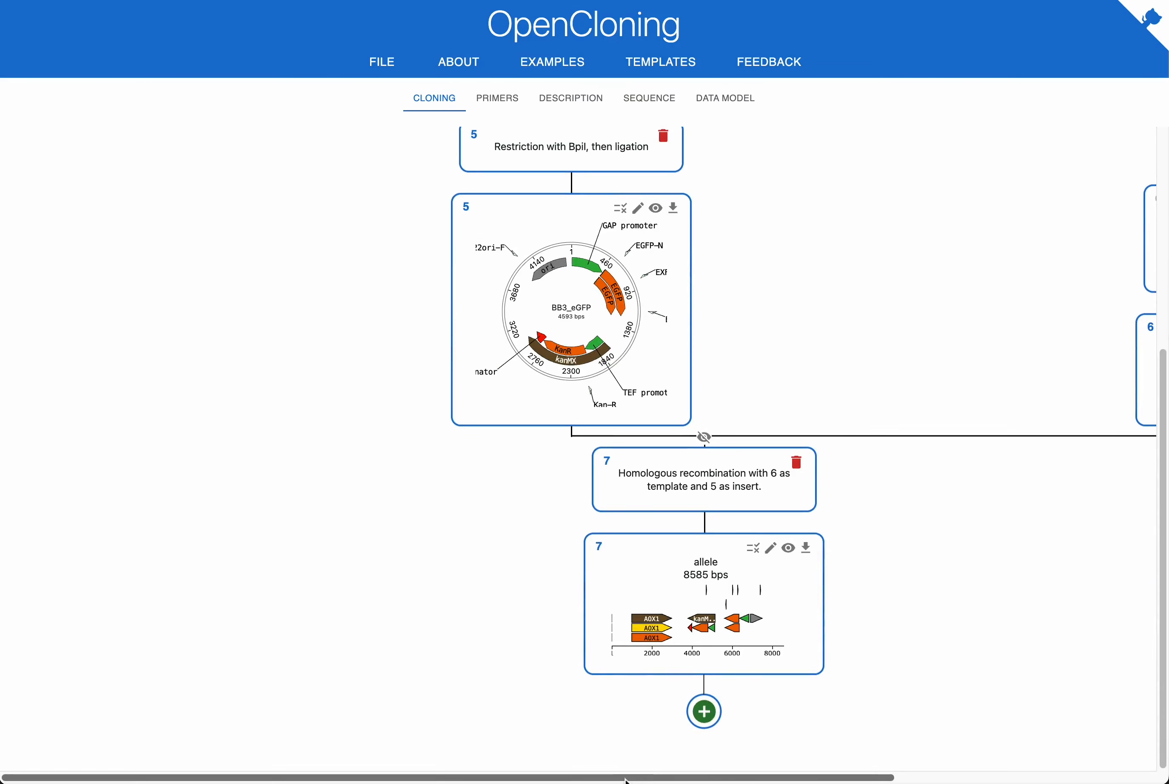
{"action": "mouse_move", "coordinate": [626, 780]}
{"action": "left_mouse_down"}
{"action": "mouse_move", "coordinate": [960, 764]}
{"action": "mouse_move", "coordinate": [681, 750]}
{"action": "mouse_move", "coordinate": [628, 764]}
{"action": "left_mouse_up"}
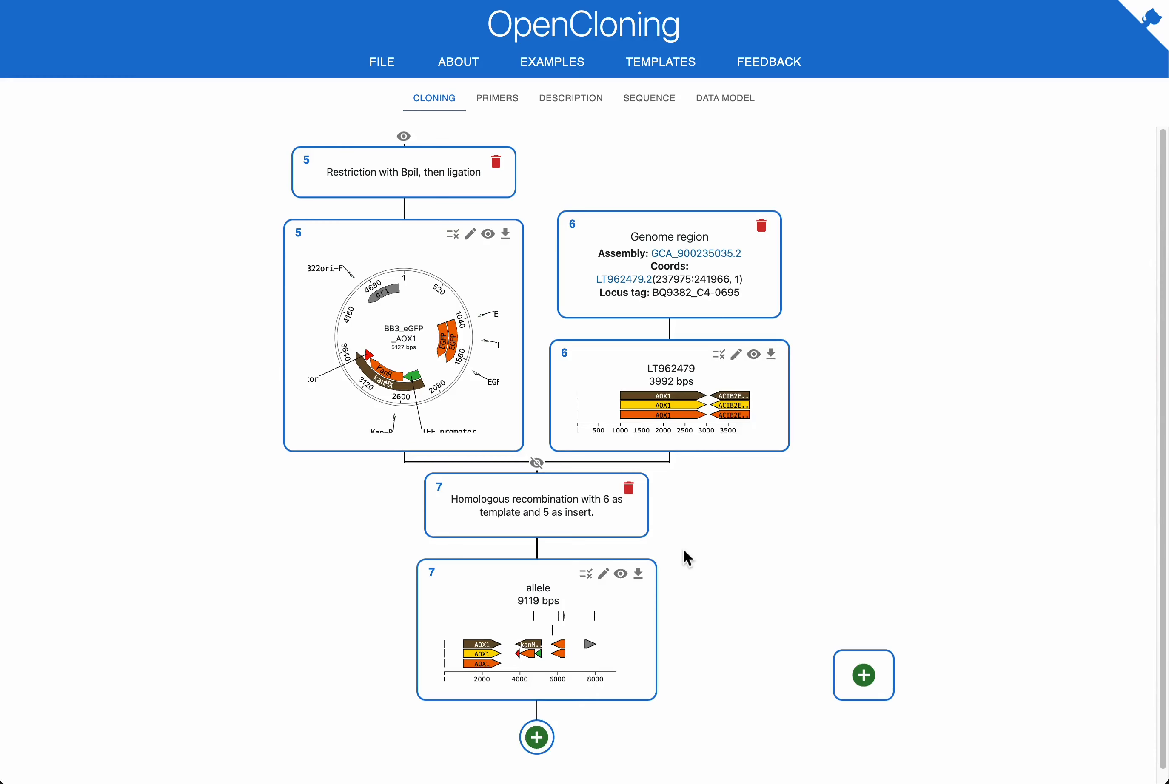
Load the GoldenPiCS template for TU cloning into BB2.
{"action": "left_click", "coordinate": [692, 75]}
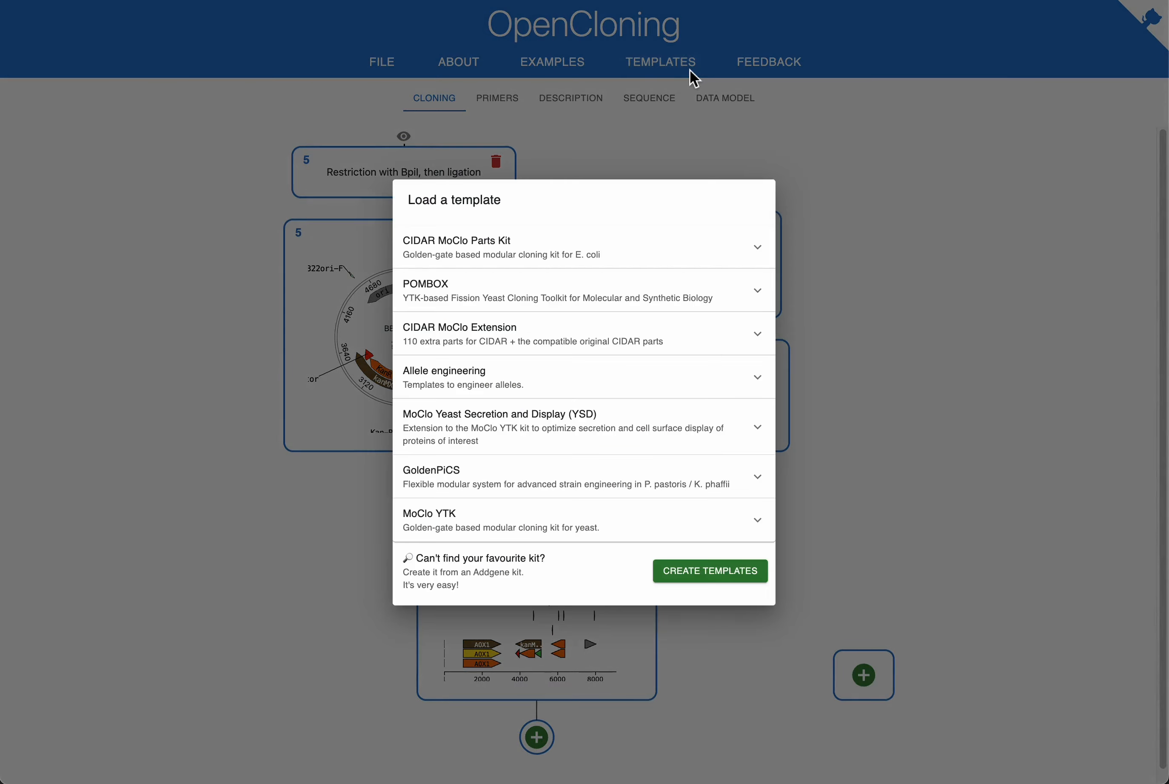
{"action": "left_click", "coordinate": [527, 487]}
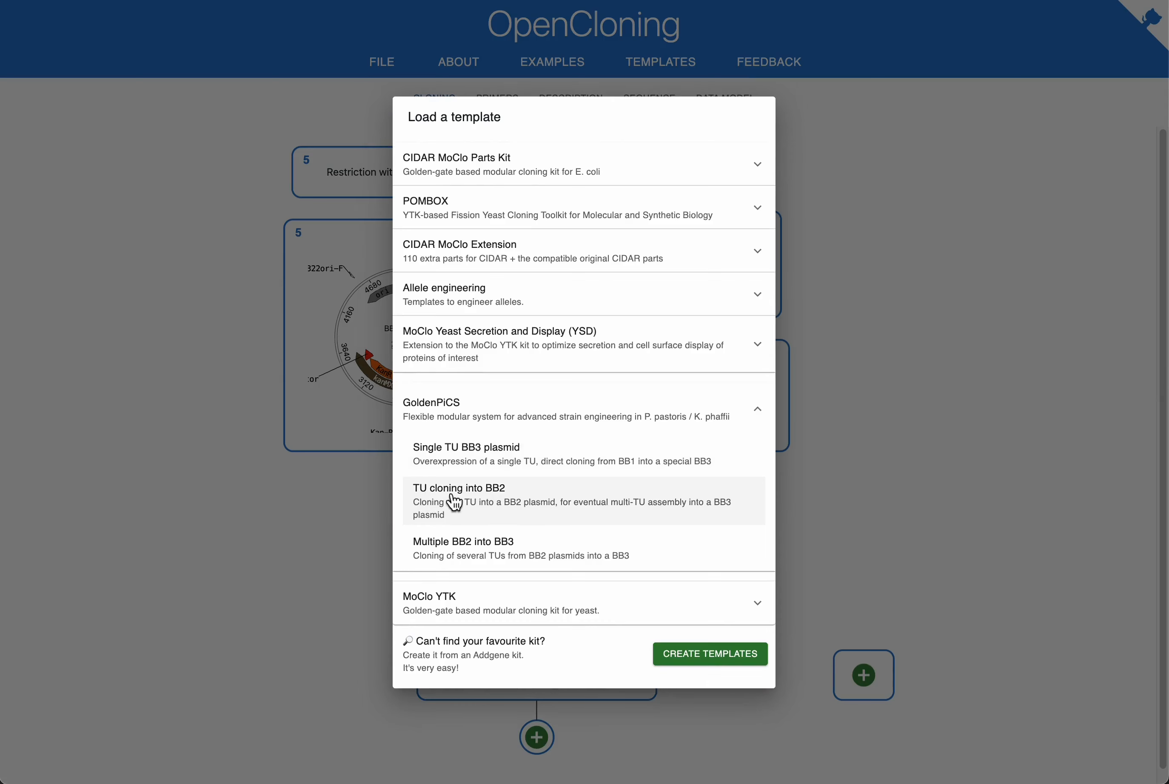
{"action": "left_click", "coordinate": [507, 503]}
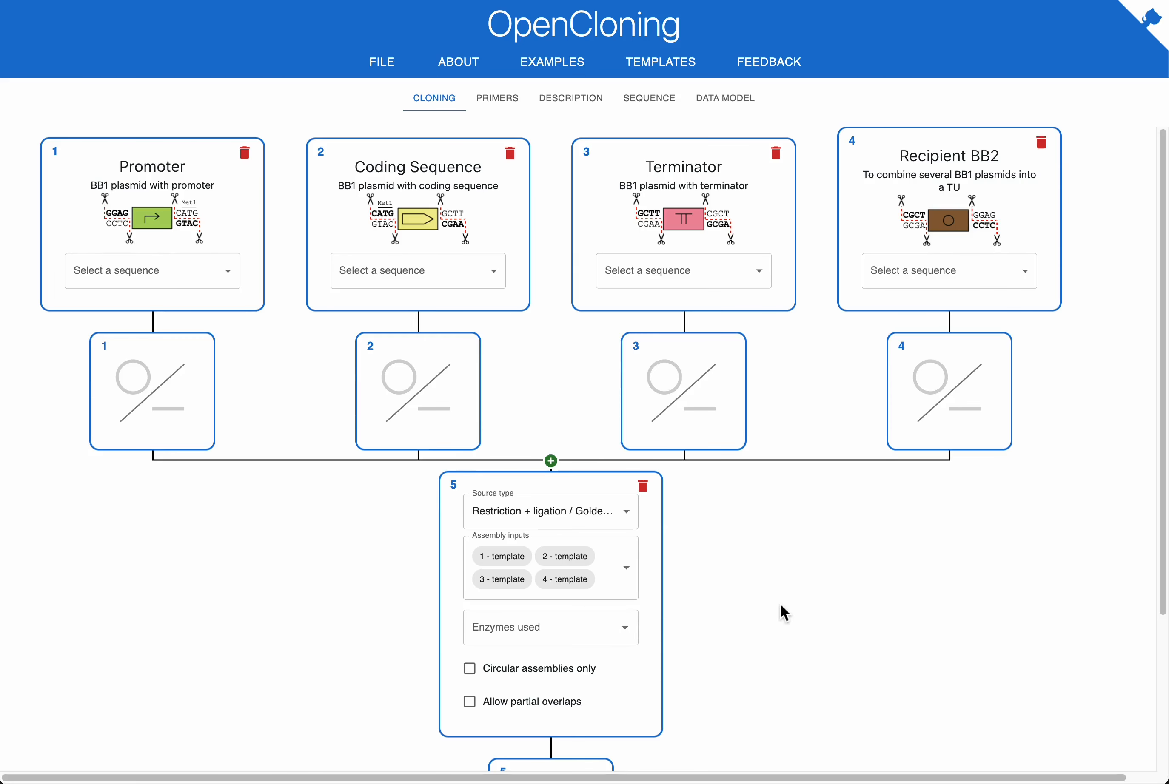
Examine the template's promoter, coding sequence, terminator and recipient BB2 slots and its restriction and ligation step.
{"action": "scroll", "coordinate": [1006, 452], "scroll_direction": "right", "scroll_amount": 1}
{"action": "scroll", "coordinate": [1073, 414], "scroll_direction": "down", "scroll_amount": 5}
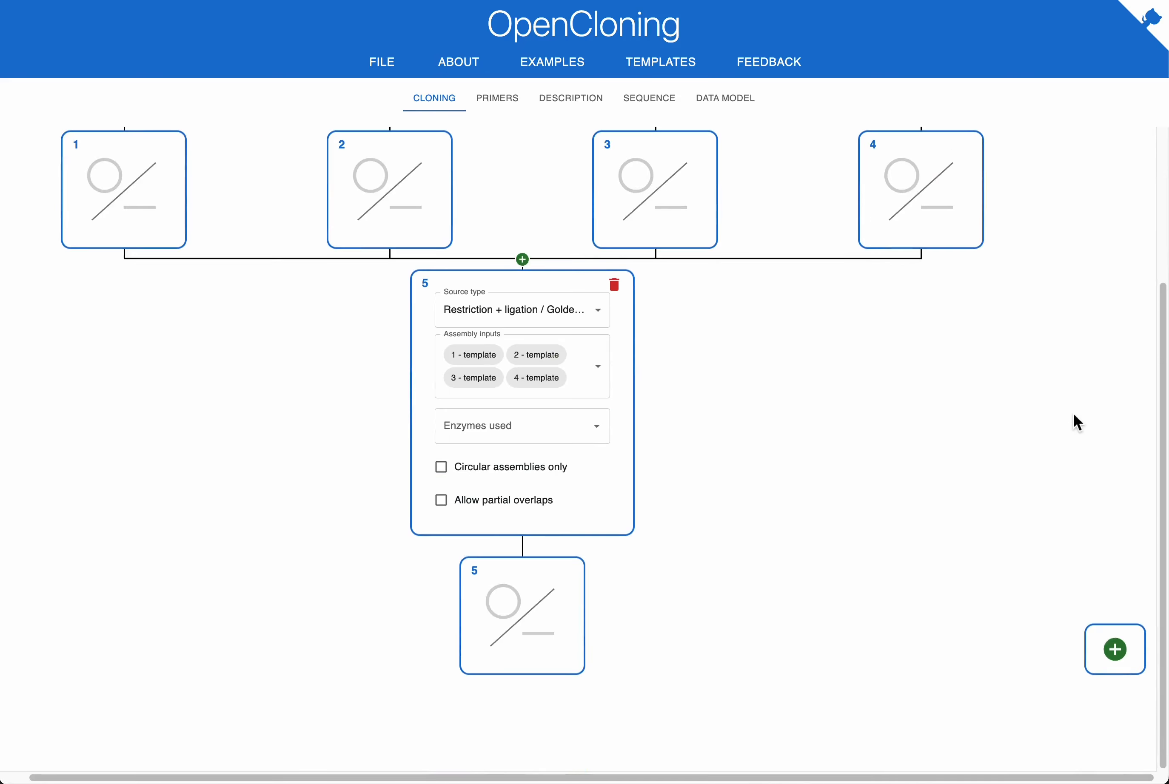
{"action": "scroll", "coordinate": [954, 502], "scroll_direction": "up", "scroll_amount": 5}
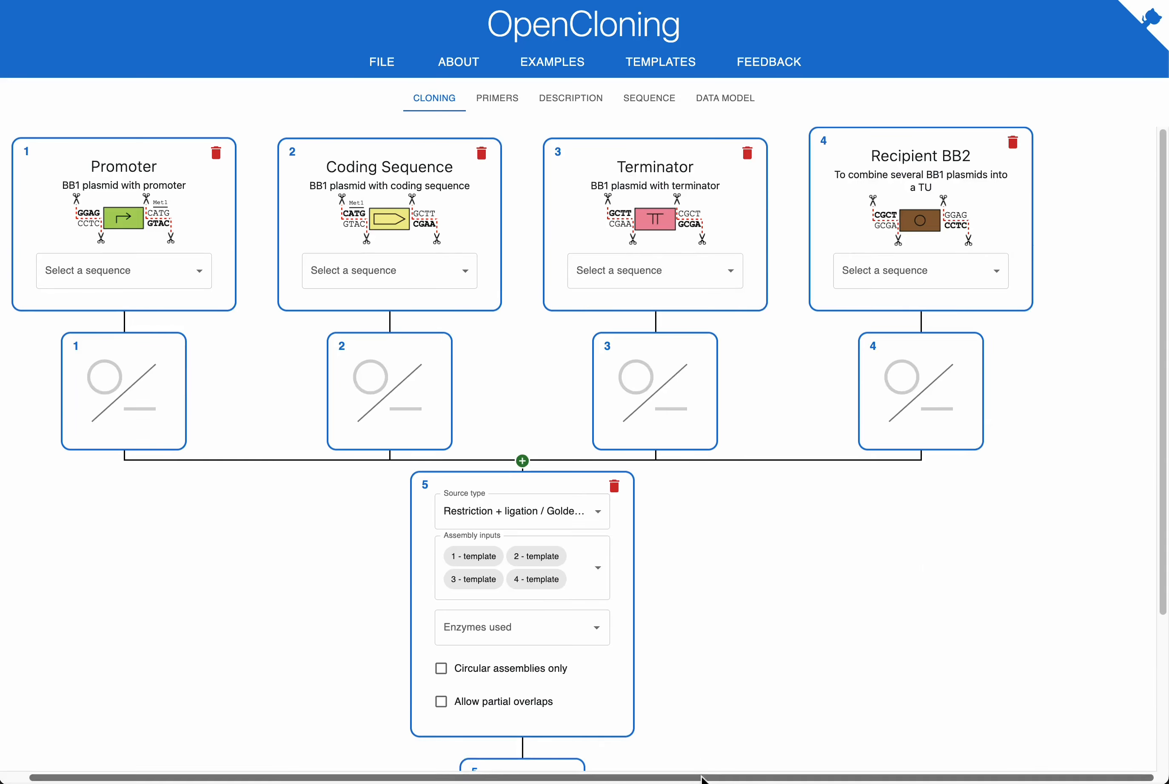
{"action": "left_click_drag", "start_coordinate": [699, 777], "coordinate": [665, 760]}
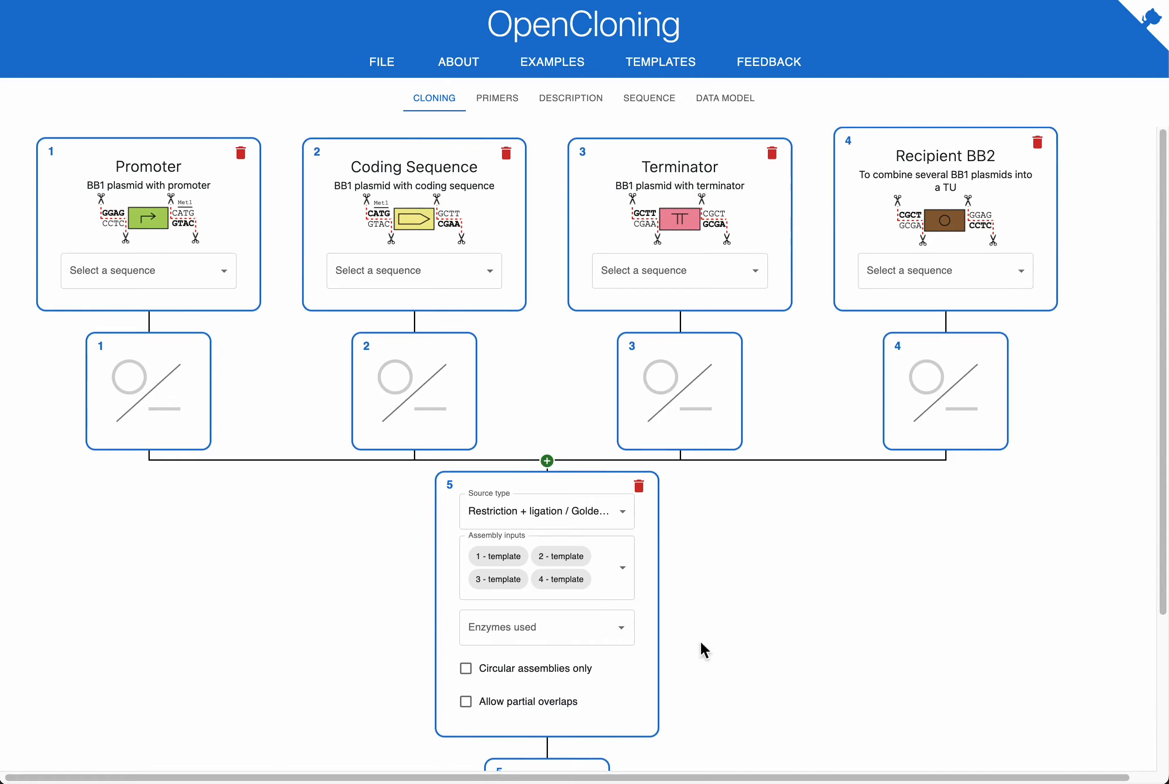
{"action": "scroll", "coordinate": [704, 651], "scroll_direction": "down", "scroll_amount": 3}
{"action": "scroll", "coordinate": [739, 593], "scroll_direction": "up", "scroll_amount": 3}
{"action": "scroll", "coordinate": [628, 608], "scroll_direction": "down", "scroll_amount": 1}
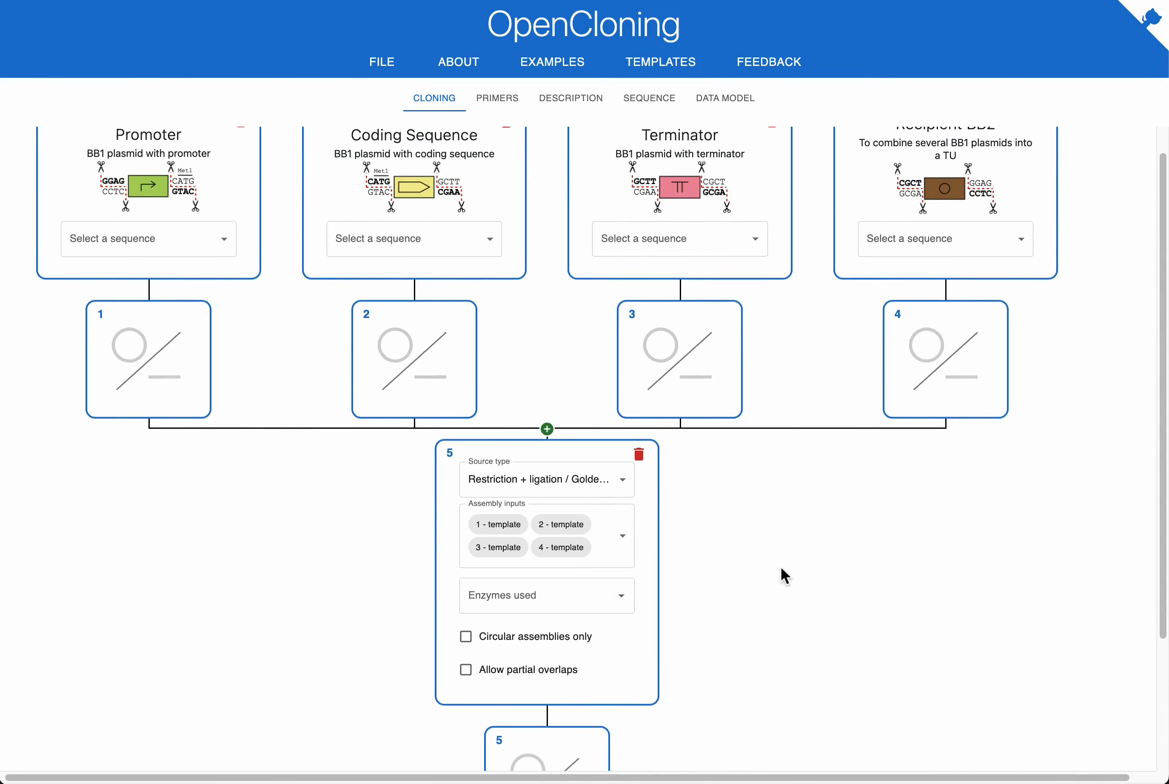
{"action": "scroll", "coordinate": [787, 580], "scroll_direction": "up", "scroll_amount": 1}
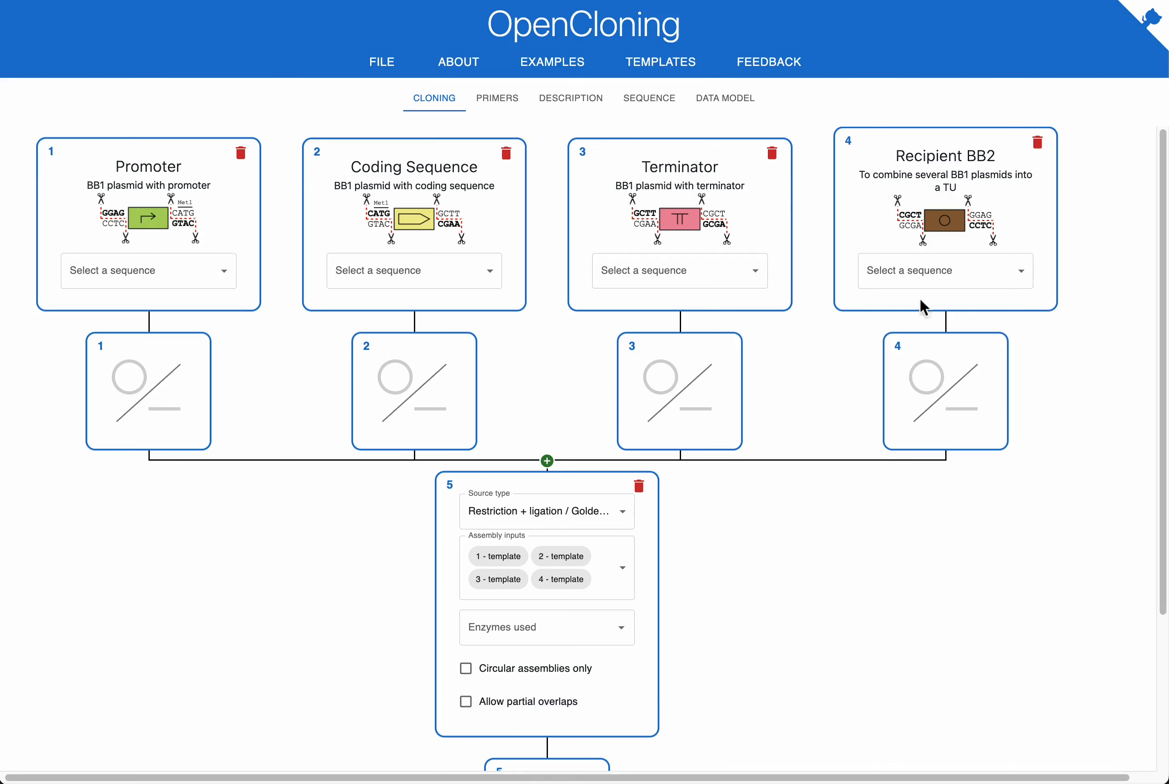
Review the recipient BB2 plasmids available for the different transcription unit positions without choosing one.
{"action": "left_click", "coordinate": [967, 275]}
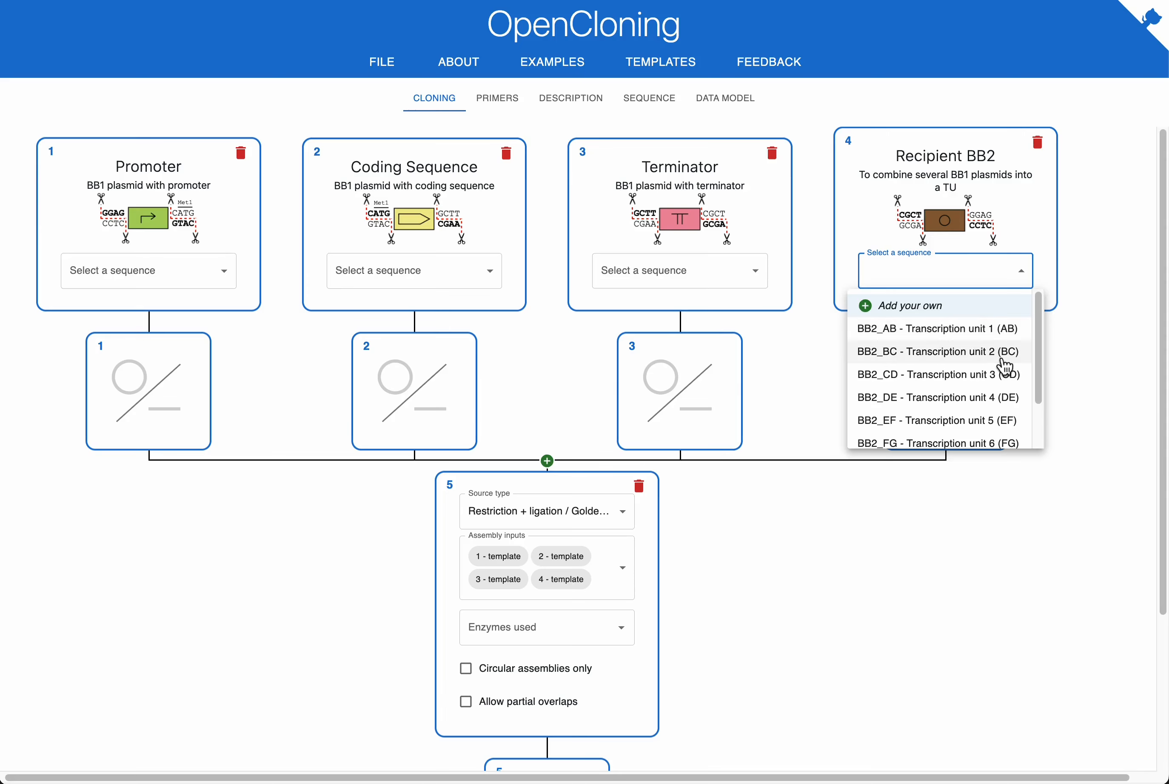
{"action": "left_click", "coordinate": [843, 562]}
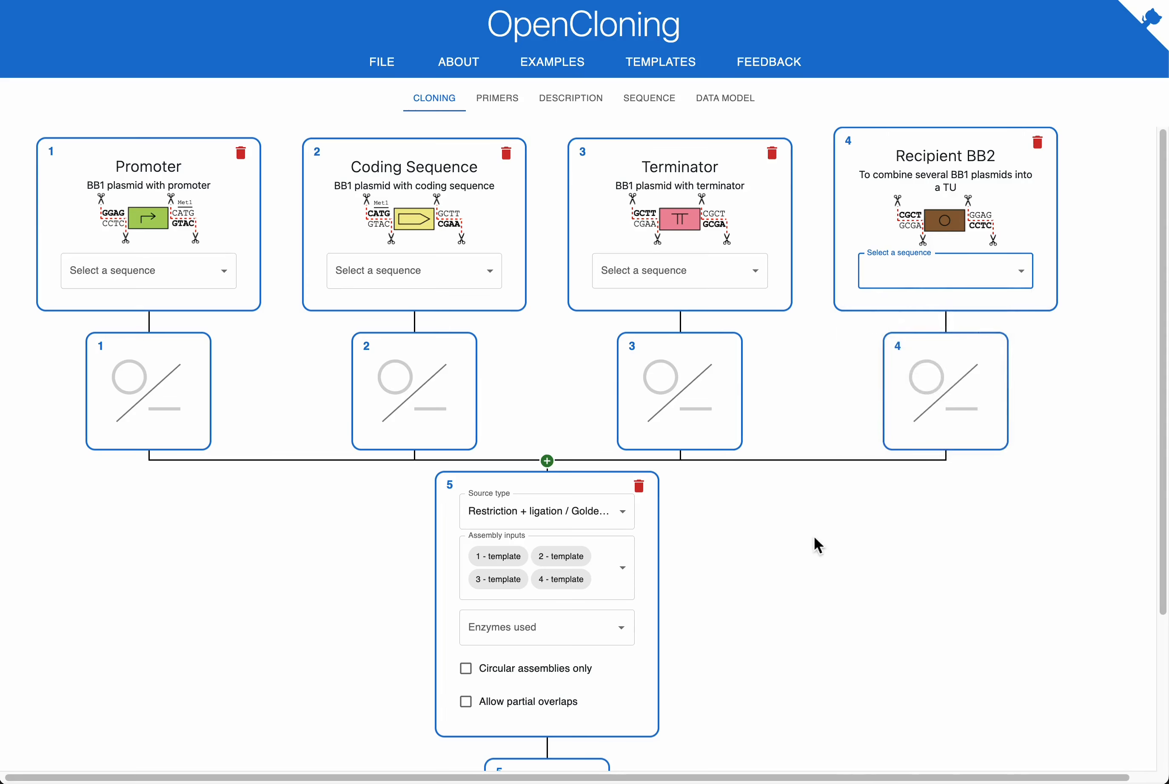
{"action": "scroll", "coordinate": [1018, 378], "scroll_direction": "down", "scroll_amount": 2}
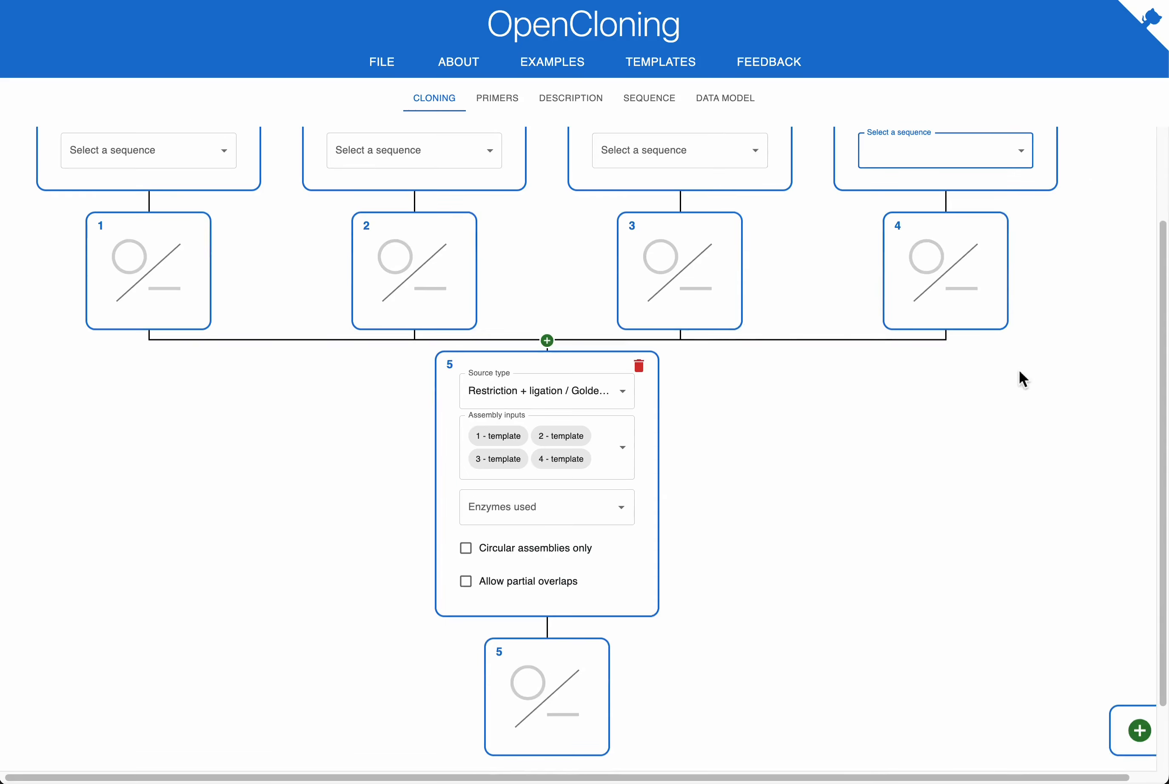
{"action": "scroll", "coordinate": [1018, 378], "scroll_direction": "up", "scroll_amount": 2}
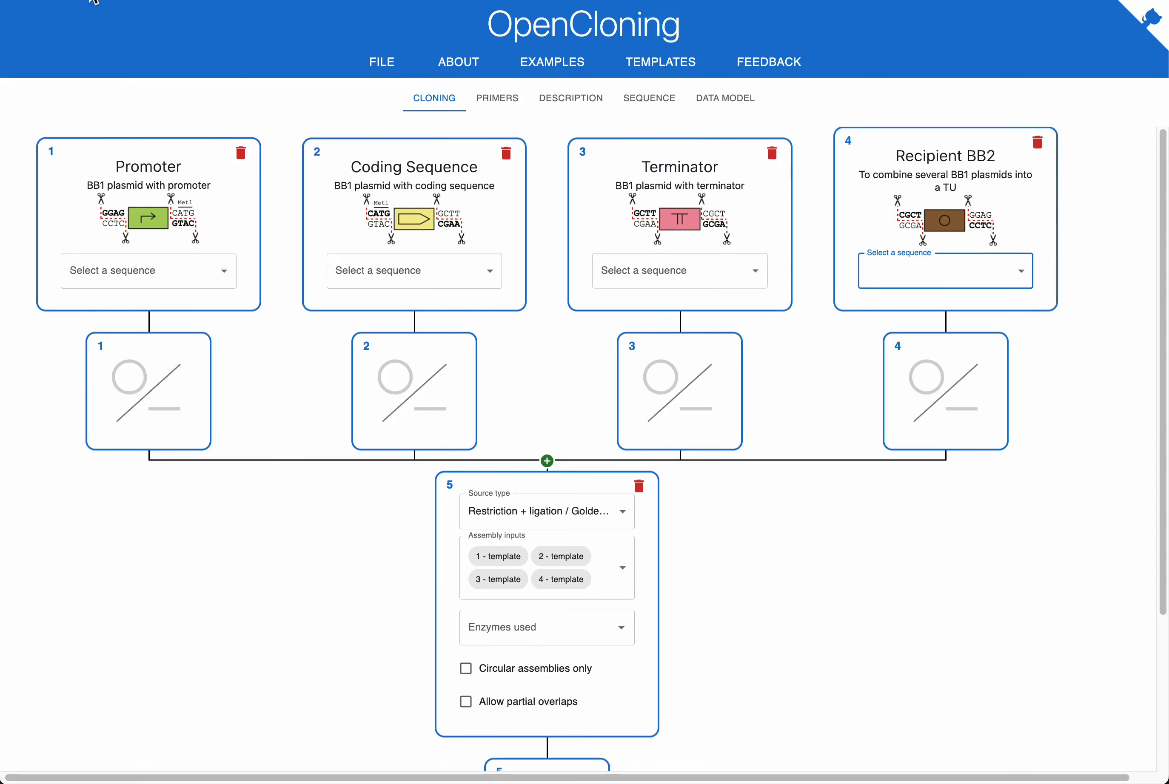
Start from an empty cloning session and load the GoldenPiCS template Multiple BB2 into BB3.
{"action": "left_click", "coordinate": [92, 0]}
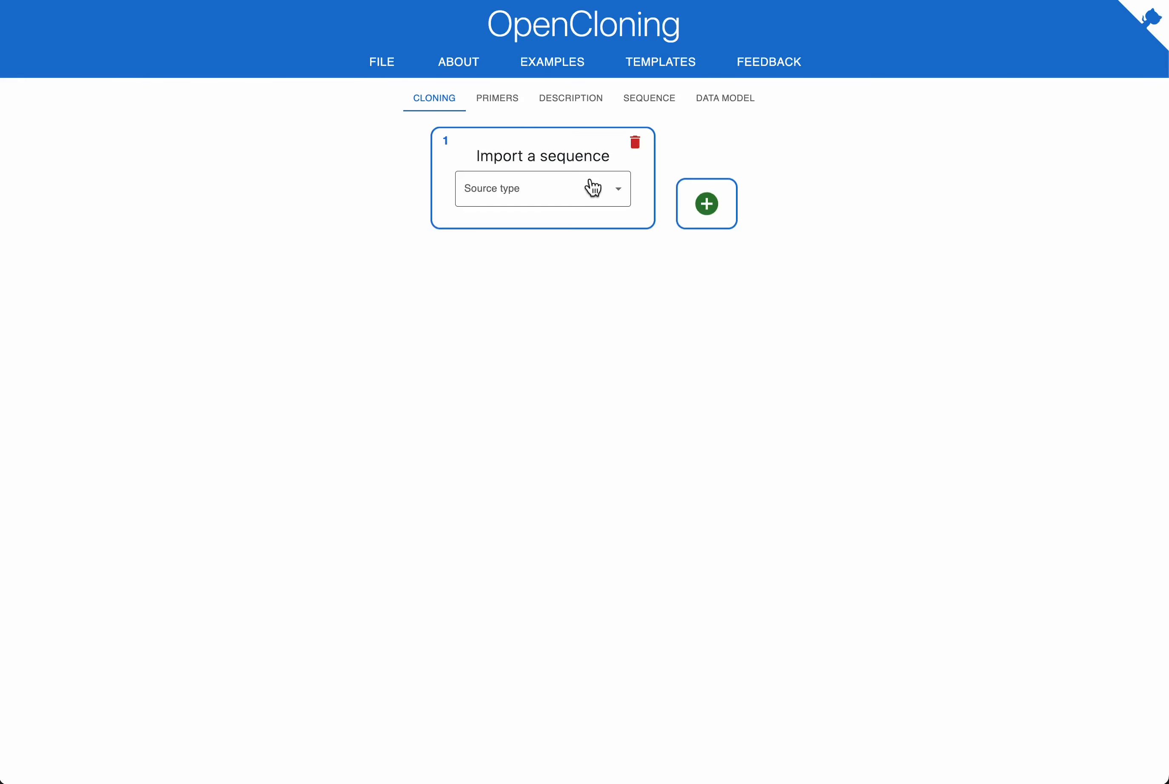
{"action": "left_click", "coordinate": [676, 66]}
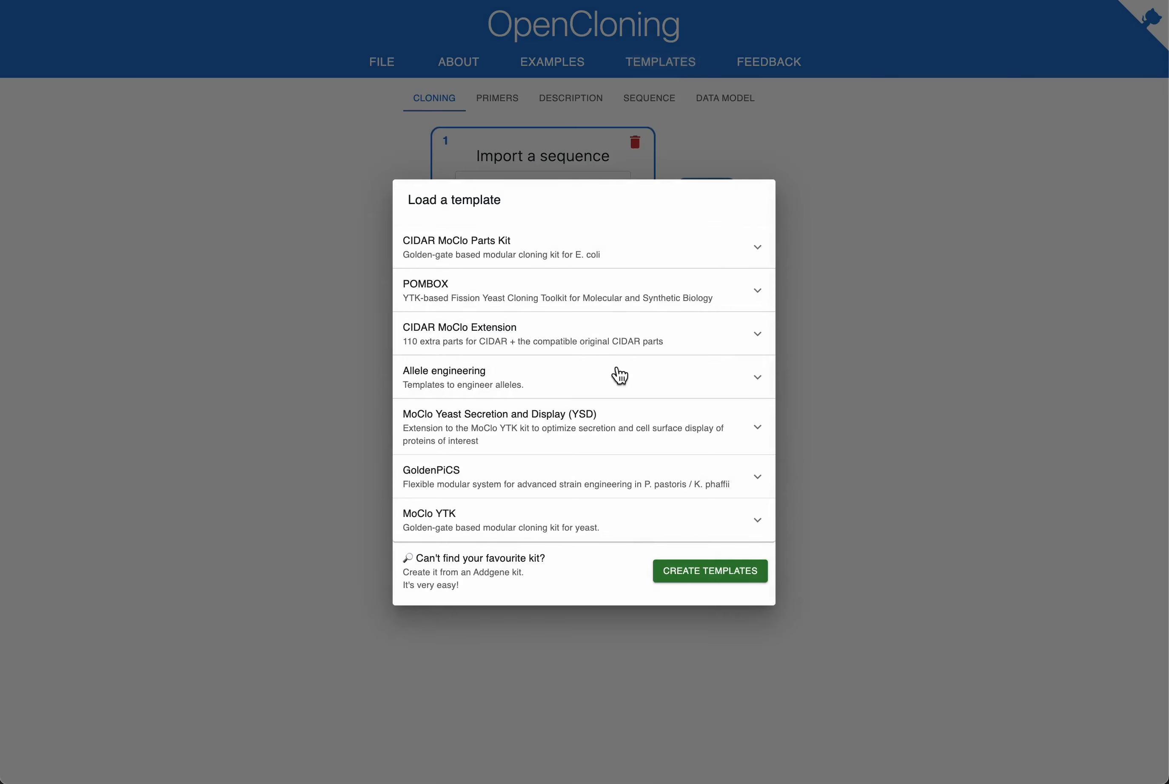
{"action": "left_click", "coordinate": [563, 475]}
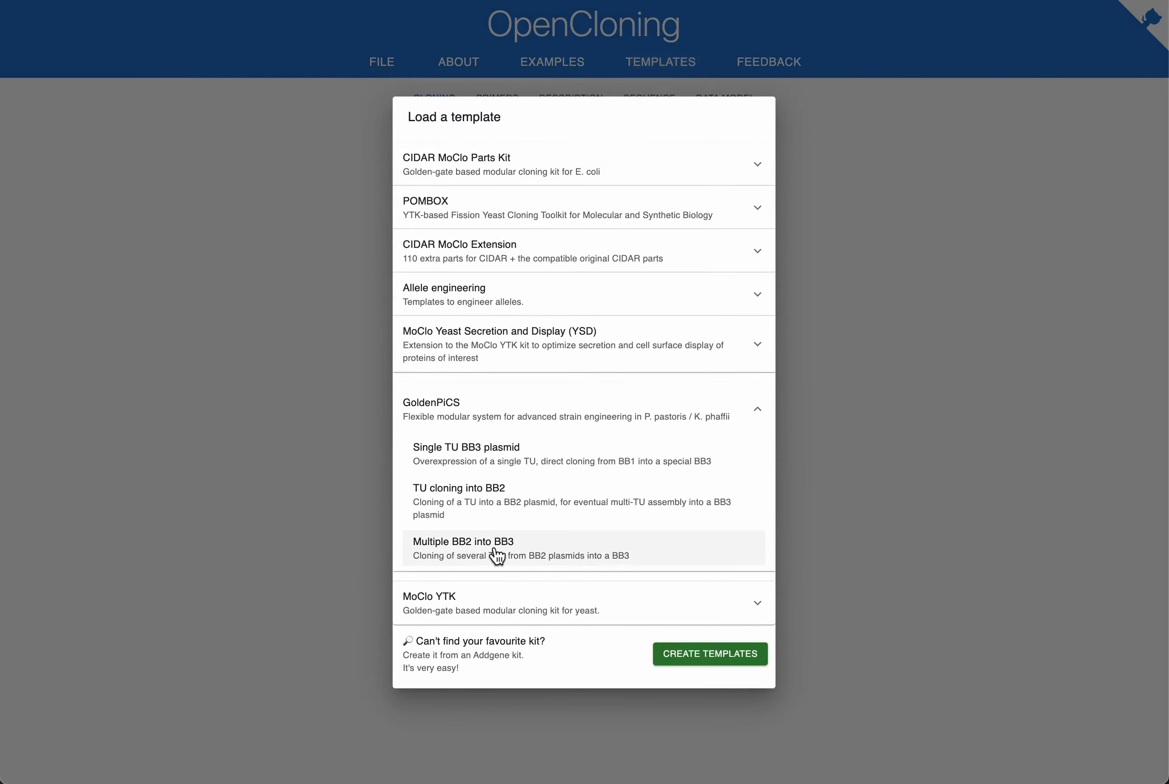
{"action": "left_click", "coordinate": [509, 555]}
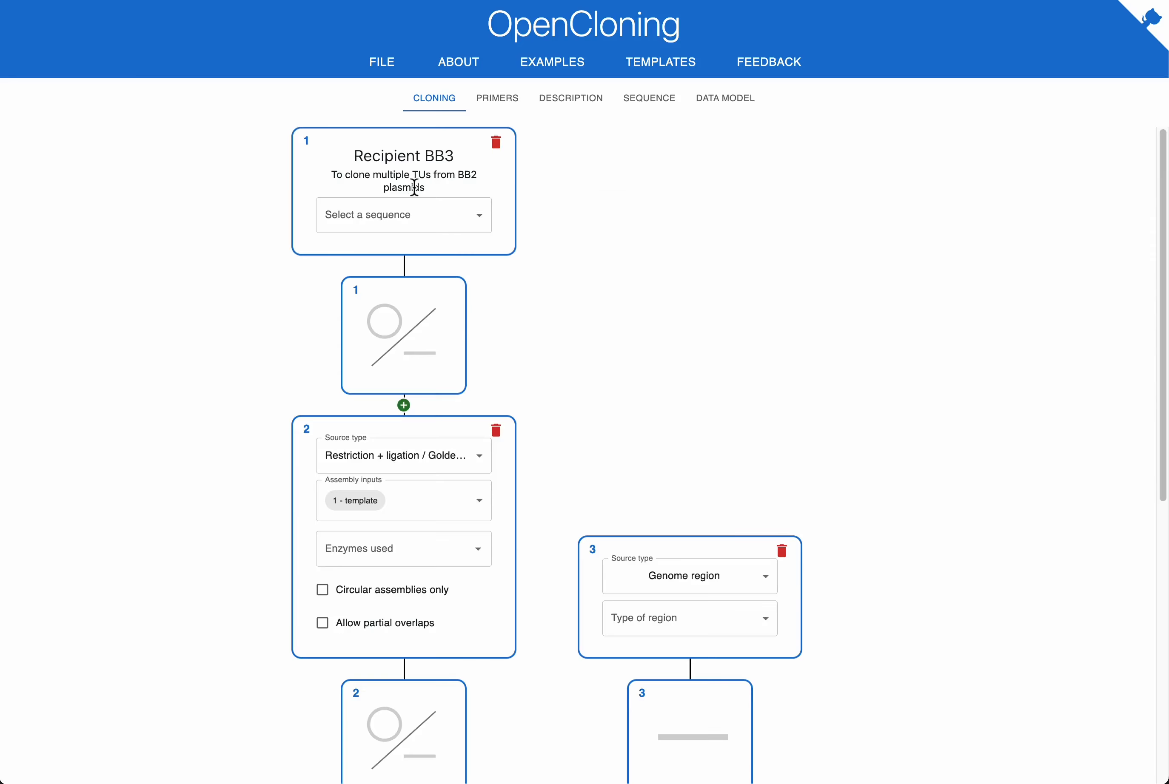
Look over the multi-TU template's assembly and integration steps and the available recipient BB3 plasmids.
{"action": "scroll", "coordinate": [837, 443], "scroll_direction": "down", "scroll_amount": 5}
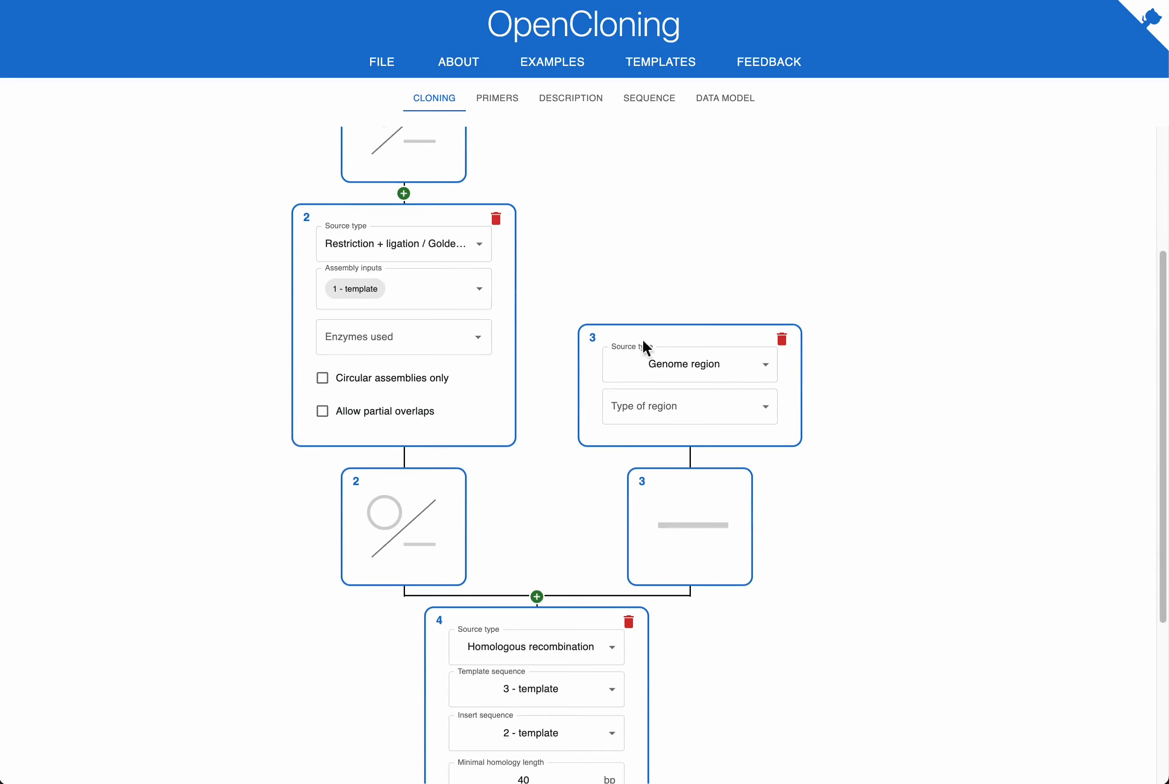
{"action": "scroll", "coordinate": [615, 638], "scroll_direction": "up", "scroll_amount": 5}
{"action": "left_click", "coordinate": [402, 221]}
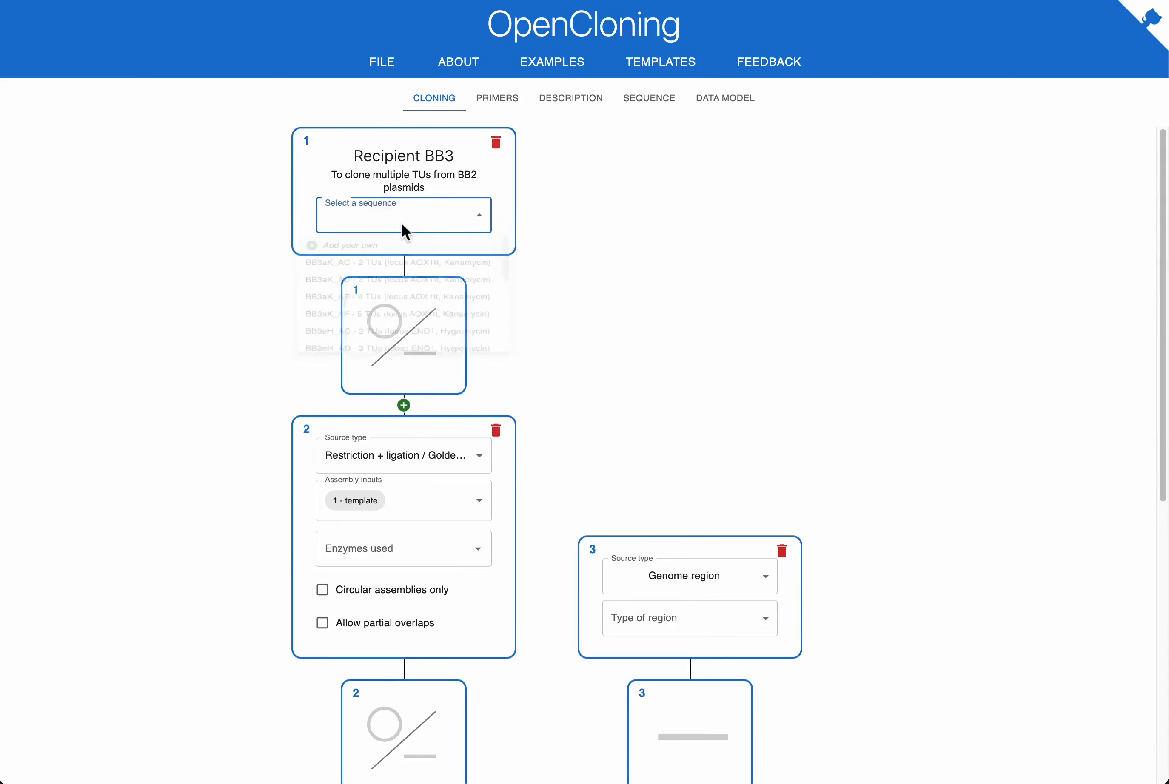
{"action": "left_click", "coordinate": [497, 168]}
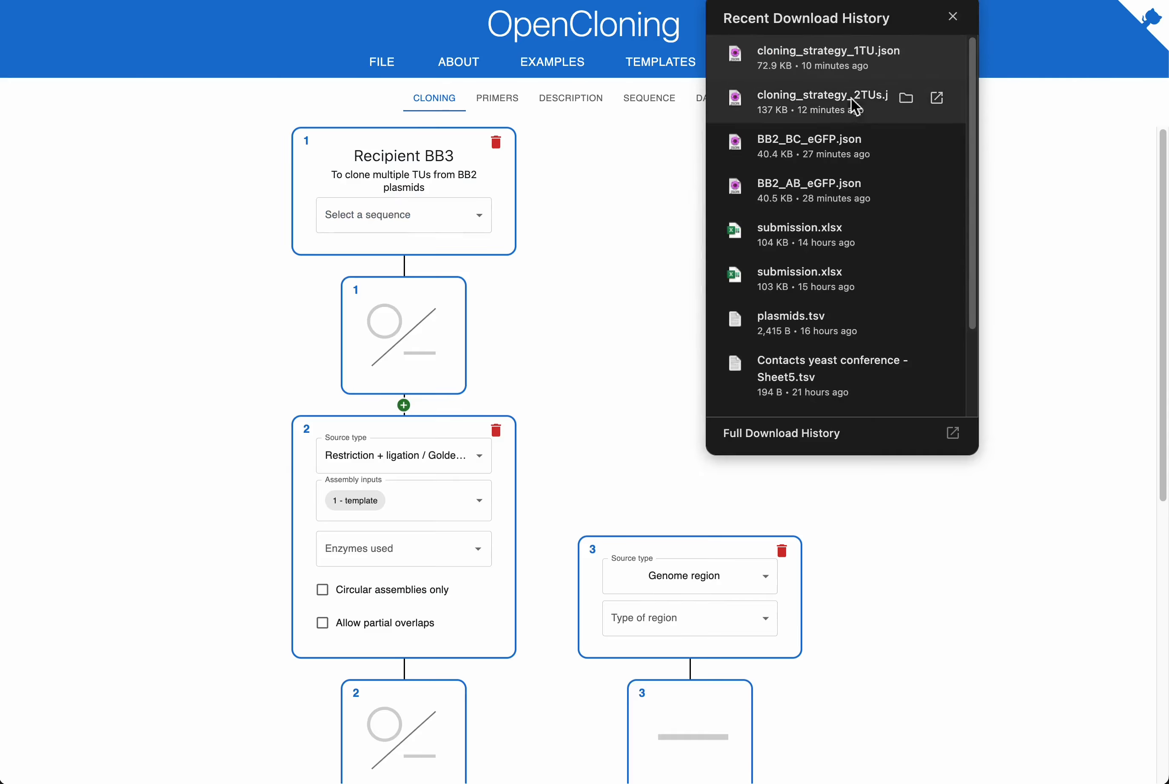
Load the downloaded BB2_AB_eGFP.json and BB2_BC_eGFP.json cloning histories, adding each to the existing session.
{"action": "left_click_drag", "start_coordinate": [820, 202], "coordinate": [518, 268]}
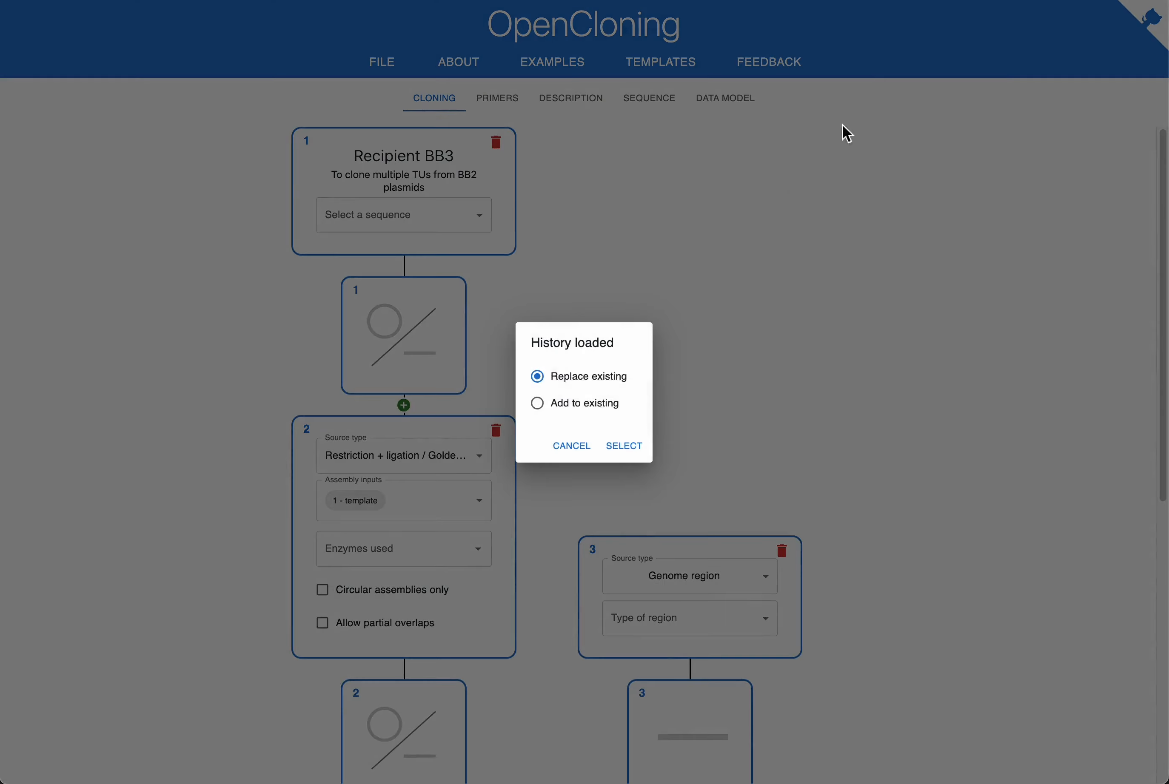
{"action": "left_click", "coordinate": [585, 409]}
{"action": "left_click", "coordinate": [627, 450]}
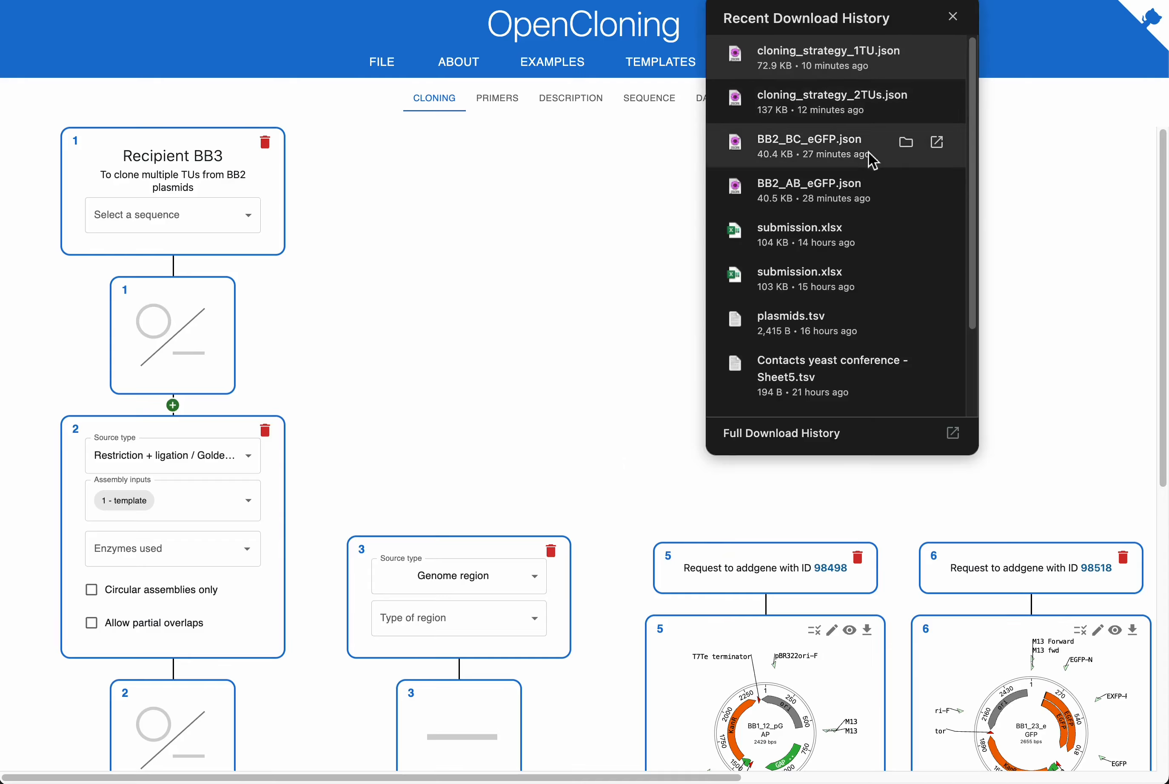
{"action": "left_click_drag", "start_coordinate": [869, 156], "coordinate": [597, 260]}
{"action": "left_click", "coordinate": [603, 409]}
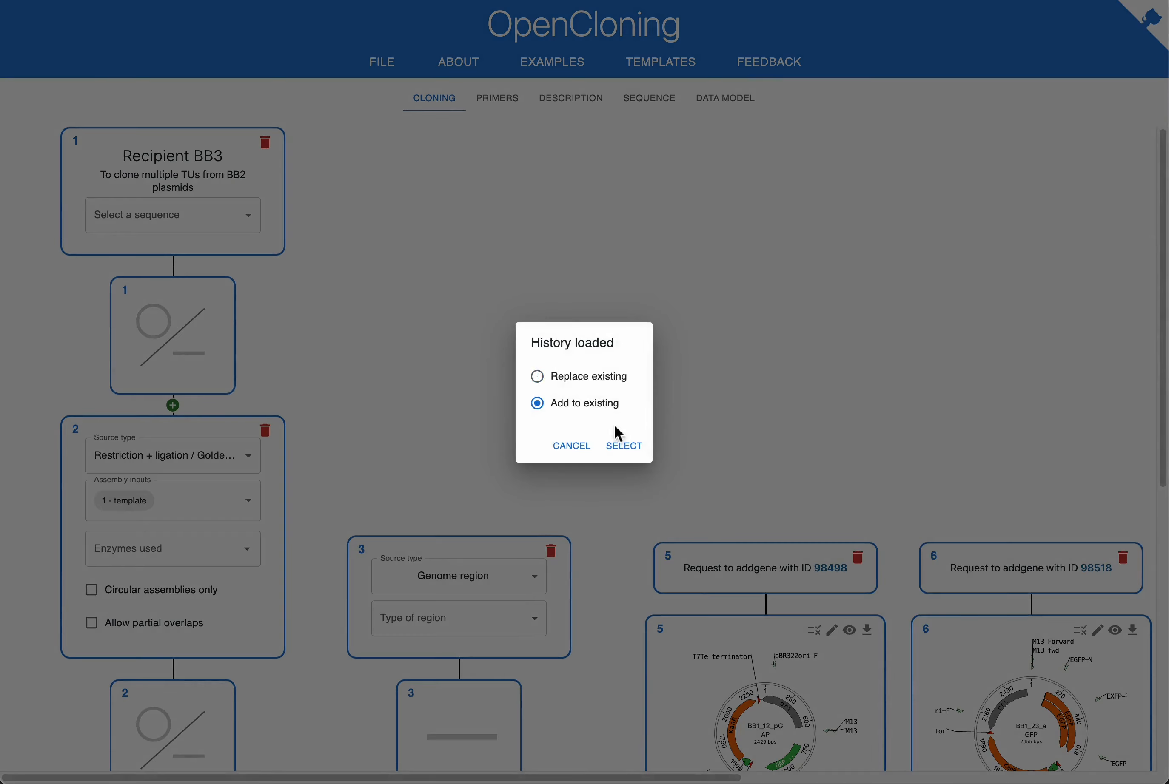
{"action": "left_click", "coordinate": [623, 446]}
Hide the ancestors of the BB2_AB_eGFP and BB2_BC_eGFP plasmids.
{"action": "left_click_drag", "start_coordinate": [486, 779], "coordinate": [759, 778]}
{"action": "scroll", "coordinate": [624, 365], "scroll_direction": "down", "scroll_amount": 10}
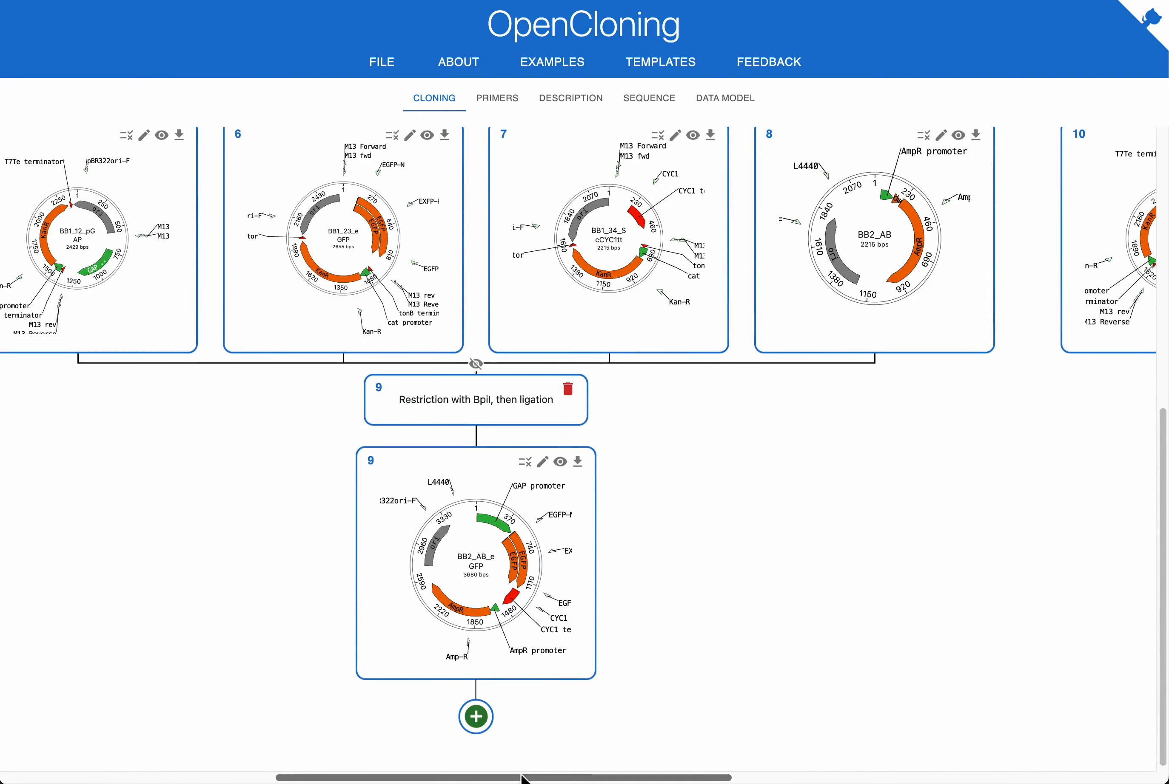
{"action": "mouse_move", "coordinate": [521, 778]}
{"action": "left_mouse_down"}
{"action": "mouse_move", "coordinate": [845, 778]}
{"action": "mouse_move", "coordinate": [506, 777]}
{"action": "left_mouse_up"}
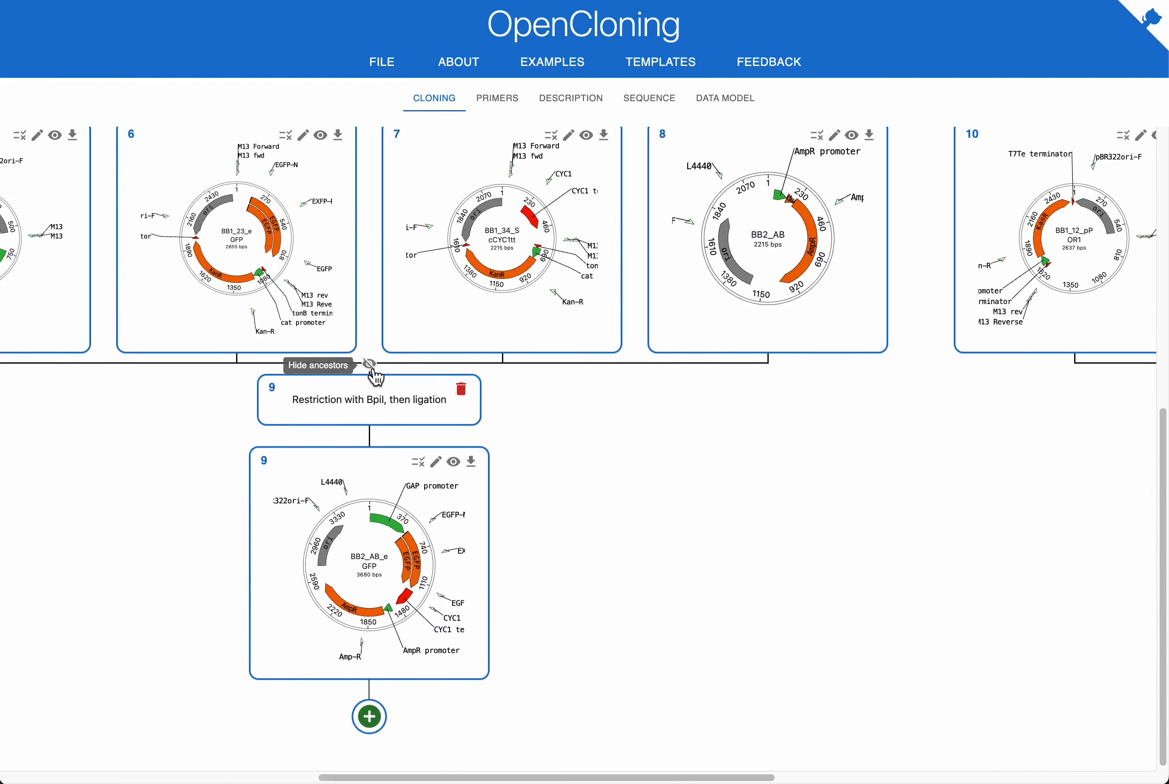
{"action": "left_click", "coordinate": [369, 365]}
{"action": "left_click", "coordinate": [637, 364]}
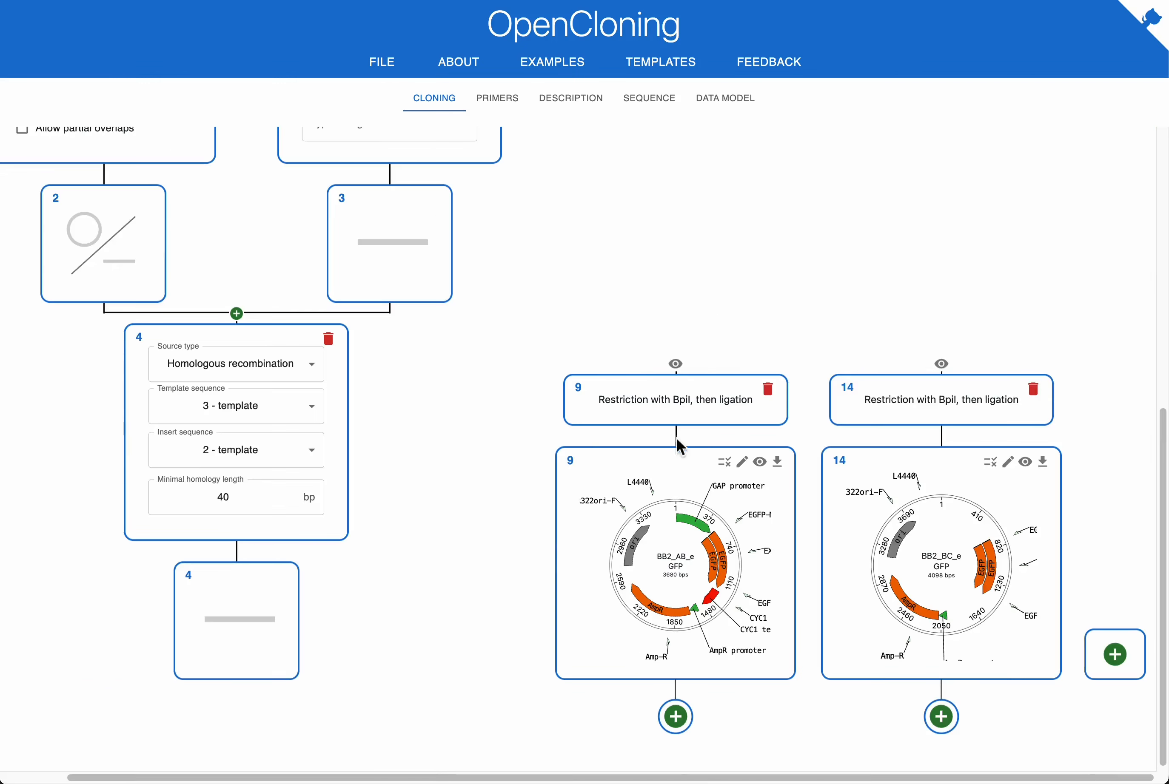
Add BB2_AB_eGFP and BB2_BC_eGFP as assembly inputs of the restriction and ligation step alongside the recipient template.
{"action": "left_click_drag", "start_coordinate": [625, 779], "coordinate": [373, 760]}
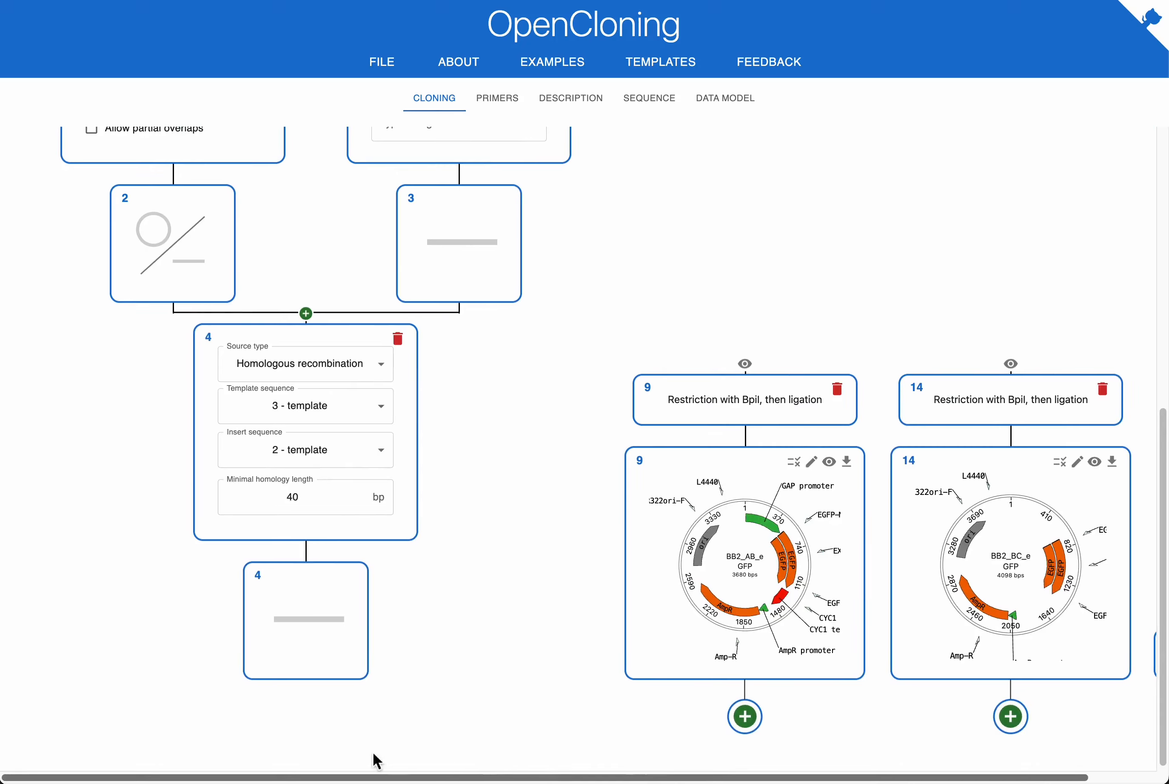
{"action": "scroll", "coordinate": [449, 321], "scroll_direction": "up", "scroll_amount": 10}
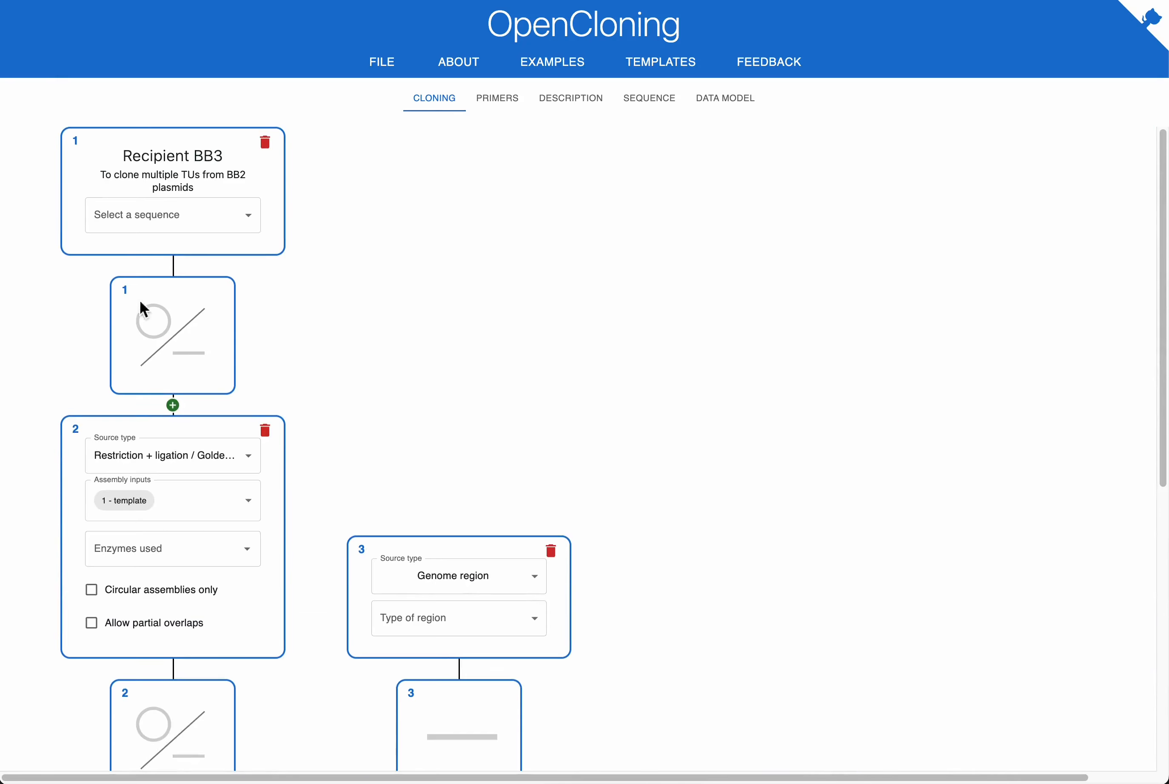
{"action": "left_click", "coordinate": [220, 510]}
{"action": "left_click", "coordinate": [191, 614]}
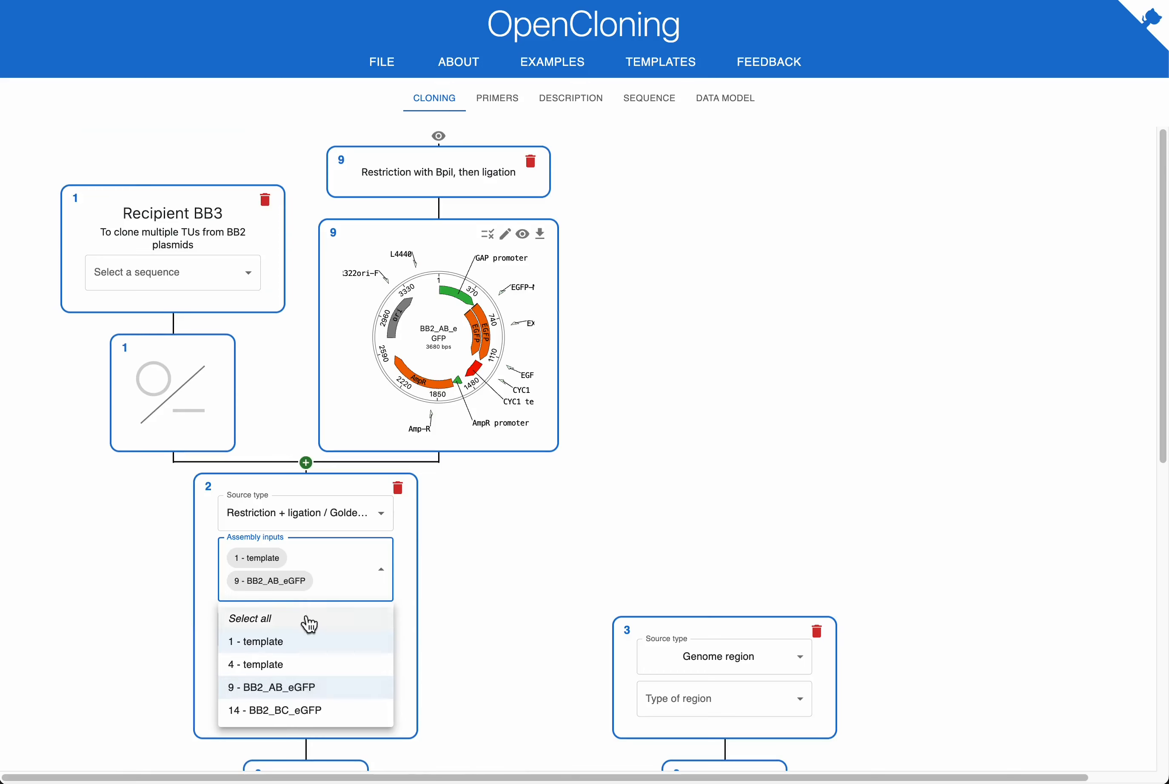
{"action": "left_click", "coordinate": [304, 720]}
{"action": "left_click", "coordinate": [741, 503]}
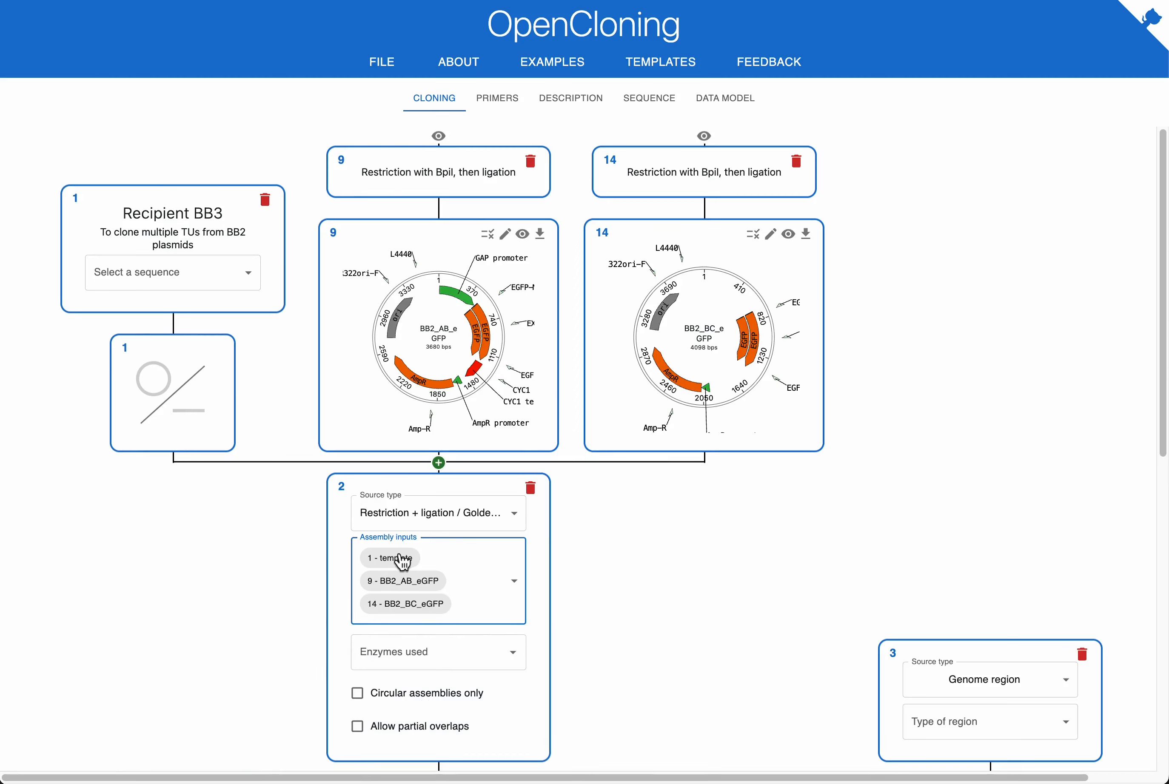
Choose BB3aK_AC - 2 TUs (locus AOX1tt, Kanamycin) as the recipient BB3 and import it.
{"action": "left_click", "coordinate": [226, 289]}
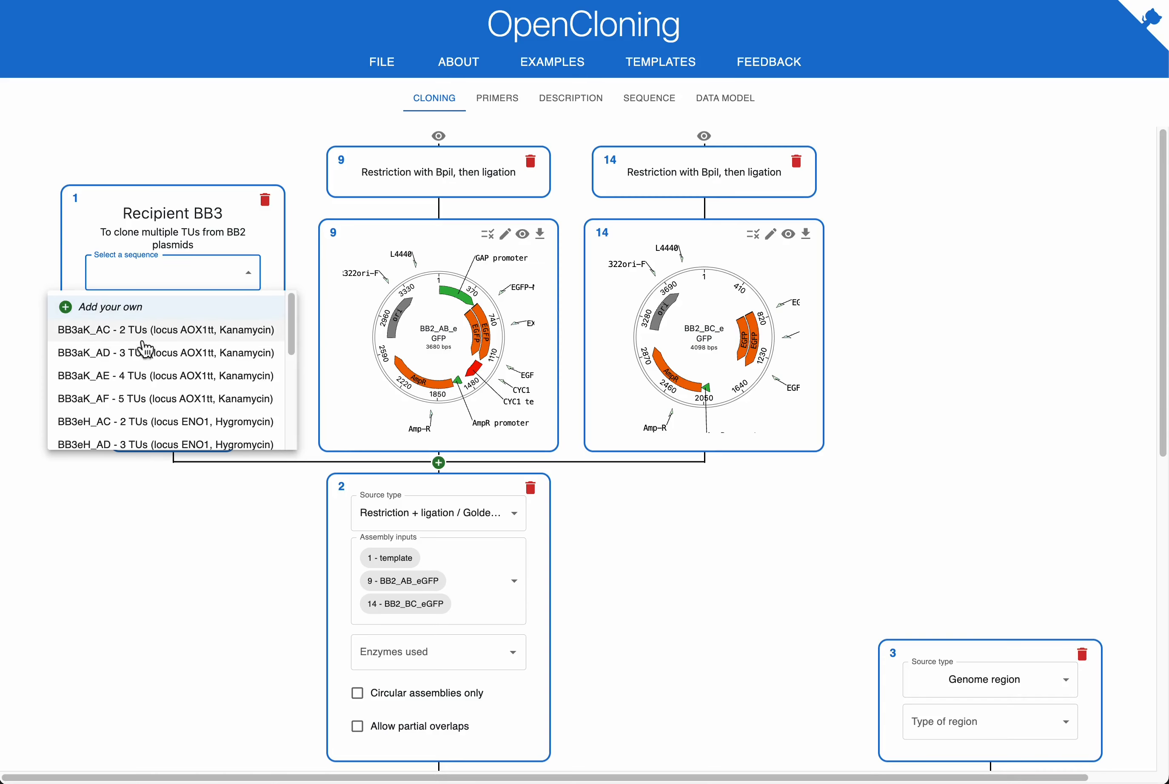
{"action": "left_click", "coordinate": [120, 340]}
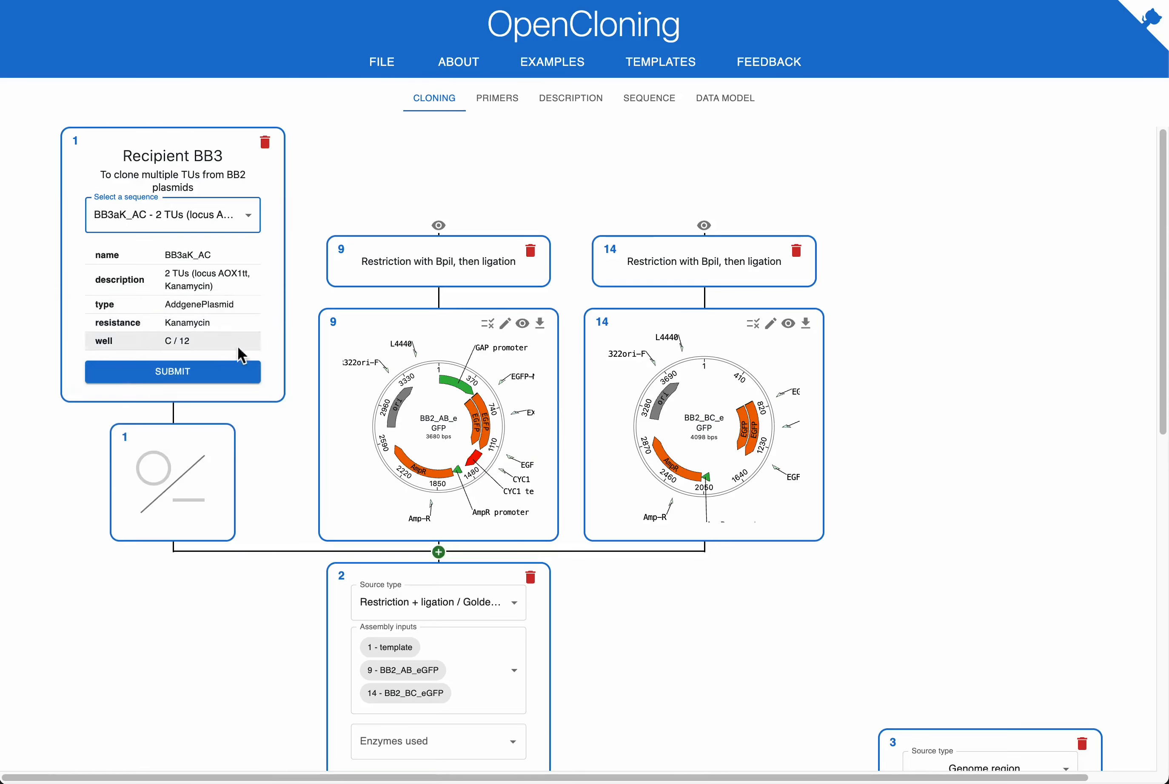
{"action": "left_click", "coordinate": [243, 376]}
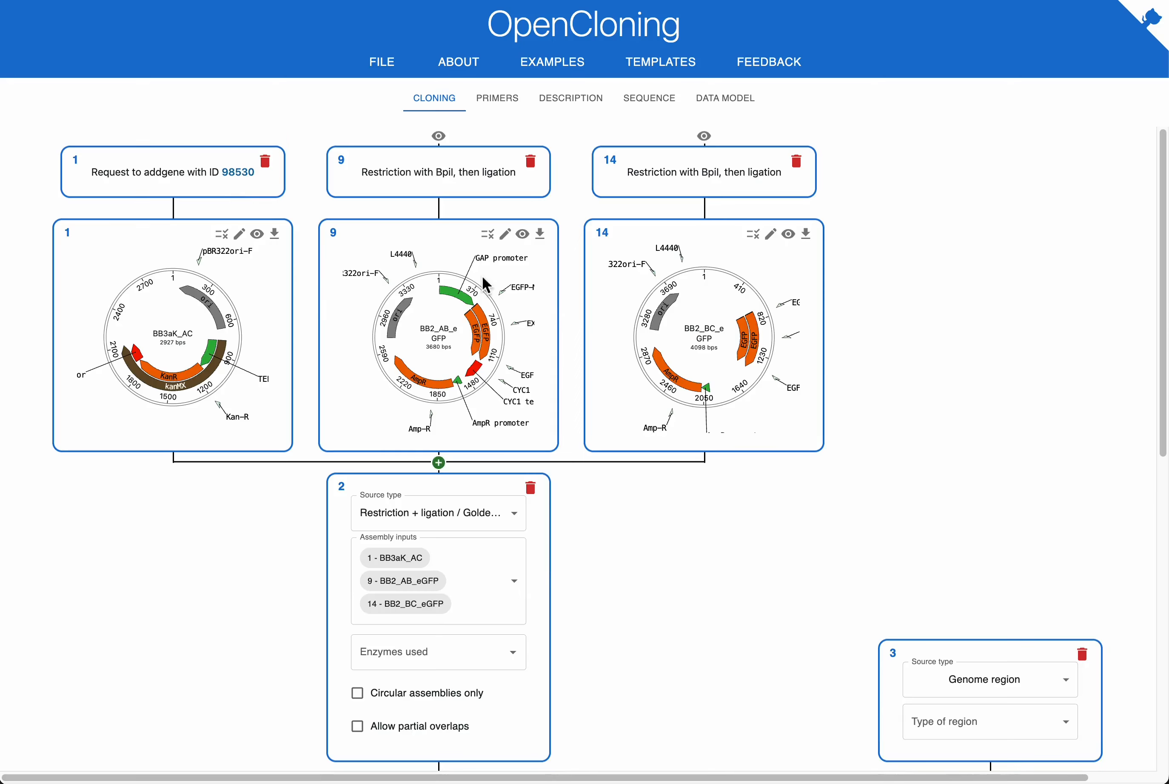
Run the restriction and ligation assembly with BsaI, limited to circular assemblies only.
{"action": "scroll", "coordinate": [457, 453], "scroll_direction": "down", "scroll_amount": 3}
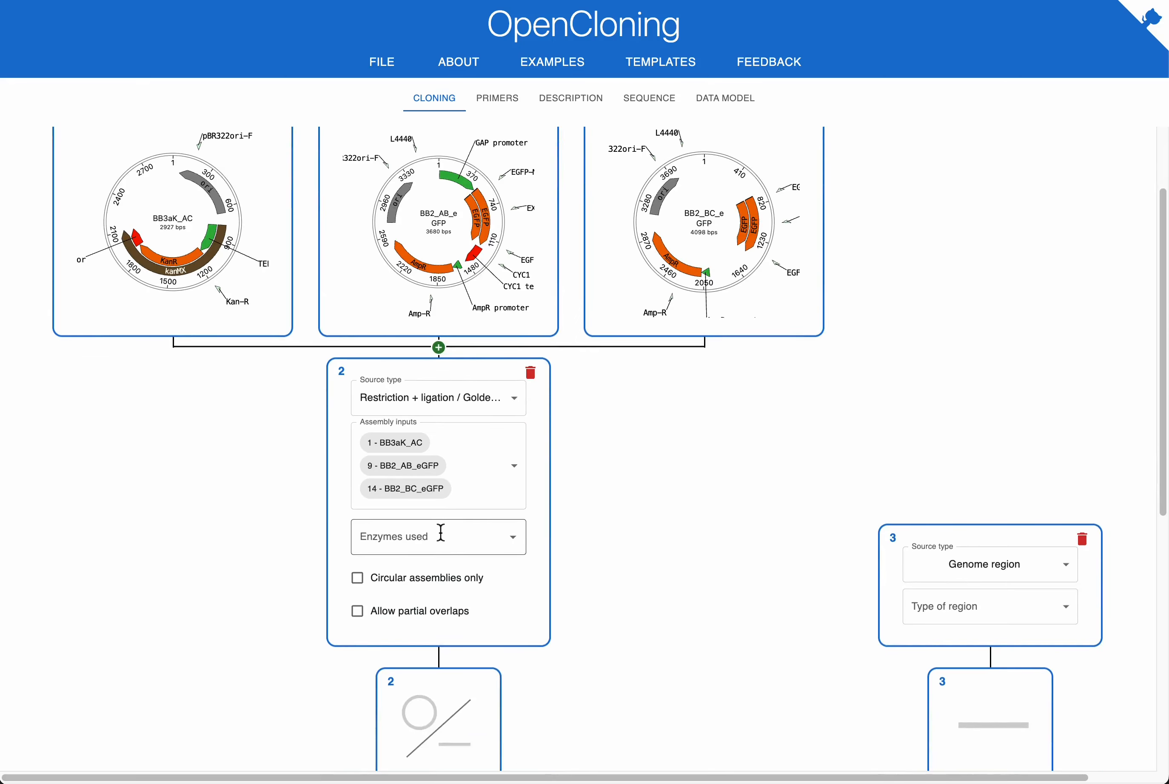
{"action": "left_click", "coordinate": [459, 530]}
{"action": "type", "text": "BsaI"}
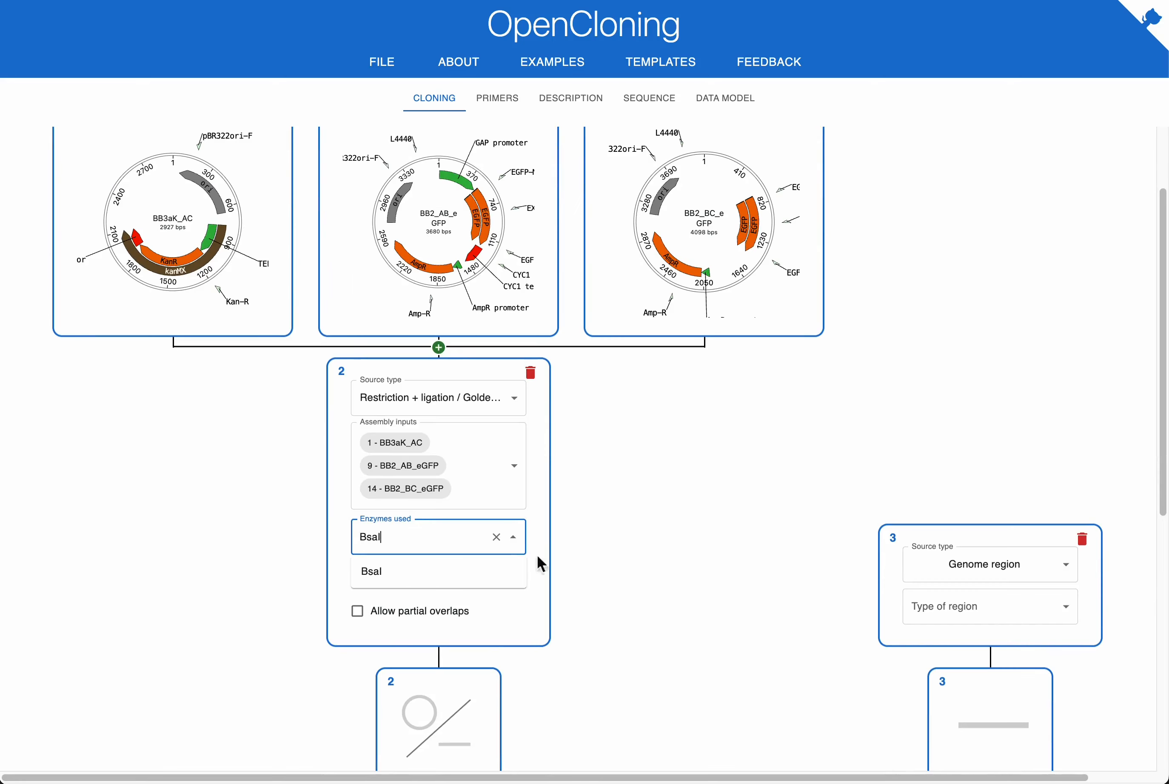
{"action": "left_click", "coordinate": [471, 571]}
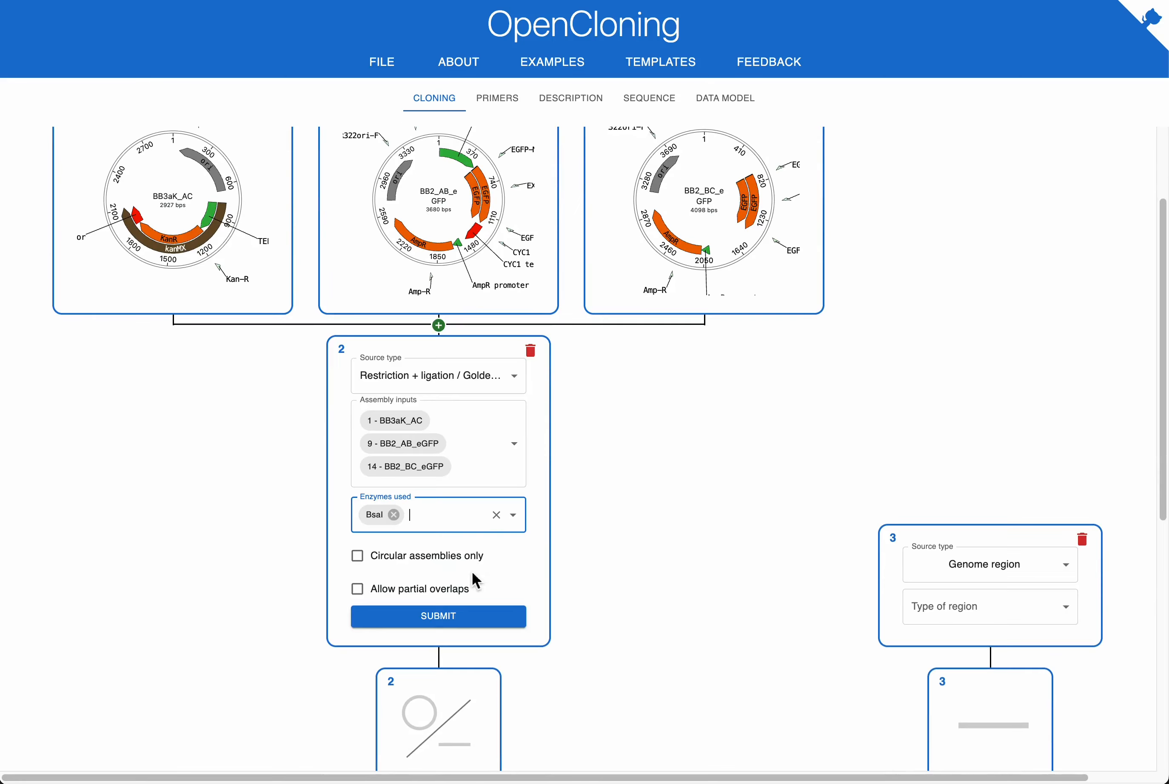
{"action": "left_click", "coordinate": [447, 557]}
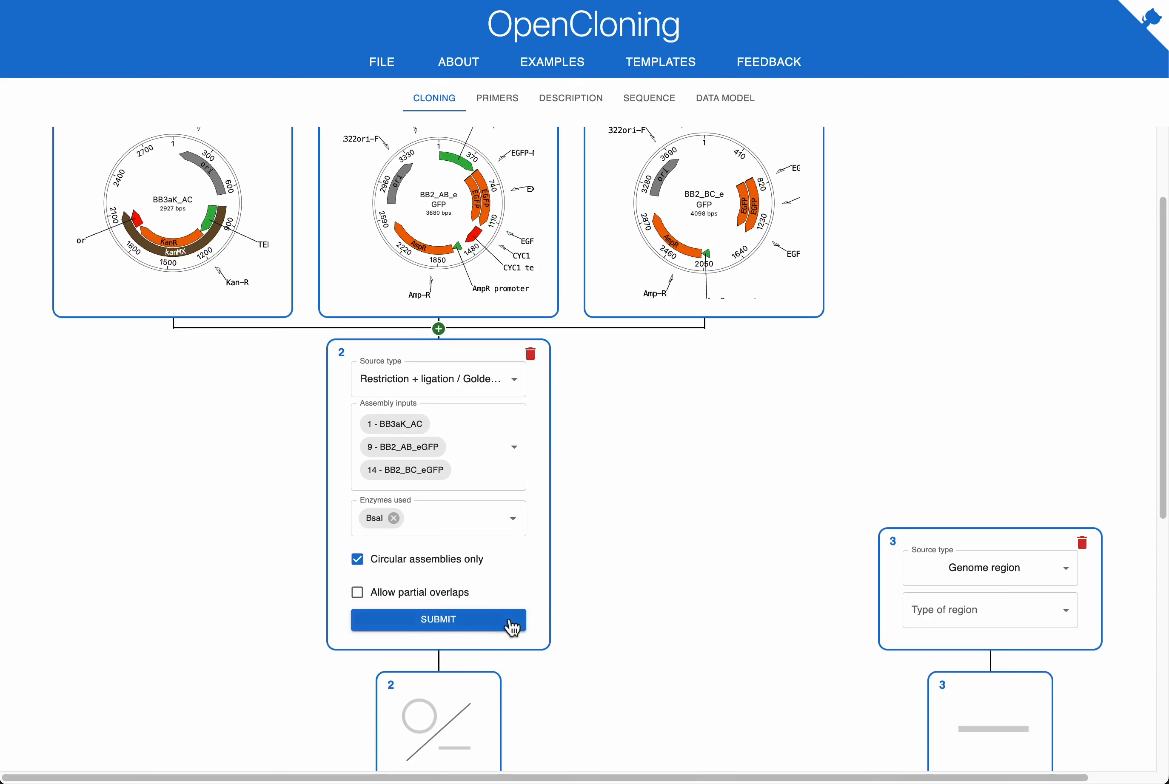
{"action": "left_click", "coordinate": [488, 625]}
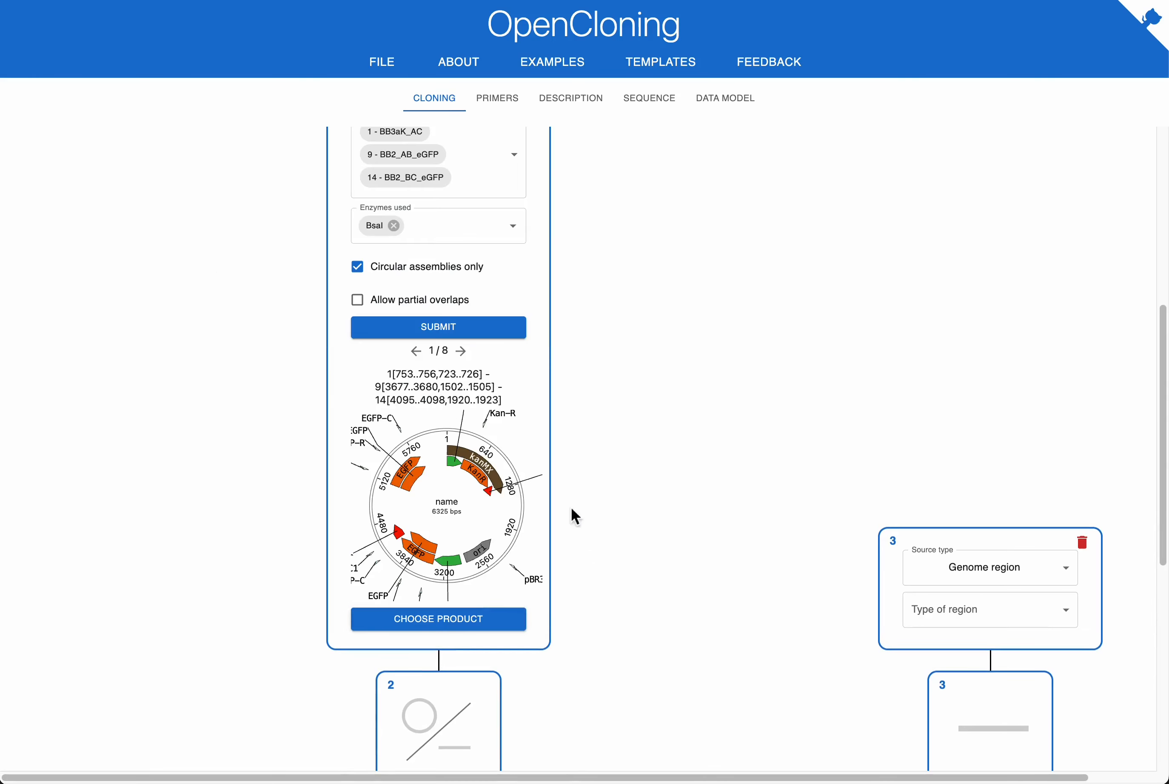
Check the first proposed assembly containing both eGFP units and choose it as the ligation product.
{"action": "scroll", "coordinate": [528, 503], "scroll_direction": "up", "scroll_amount": 2}
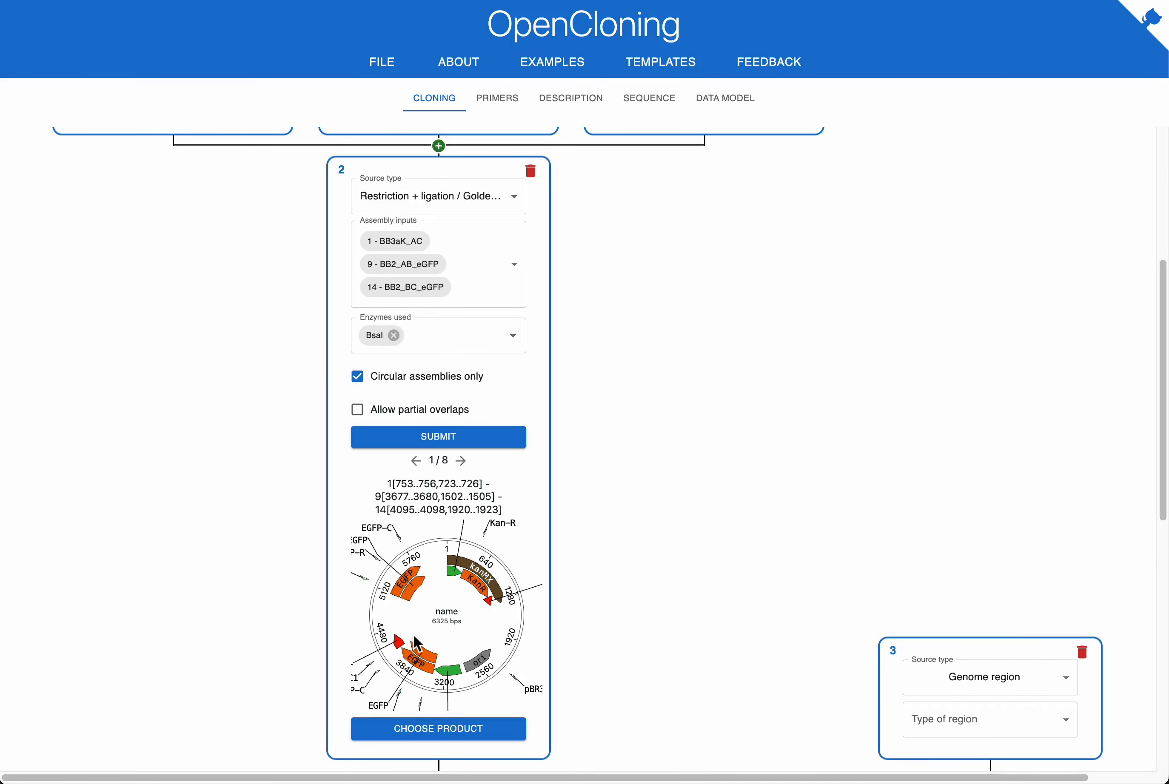
{"action": "scroll", "coordinate": [635, 513], "scroll_direction": "down", "scroll_amount": 1}
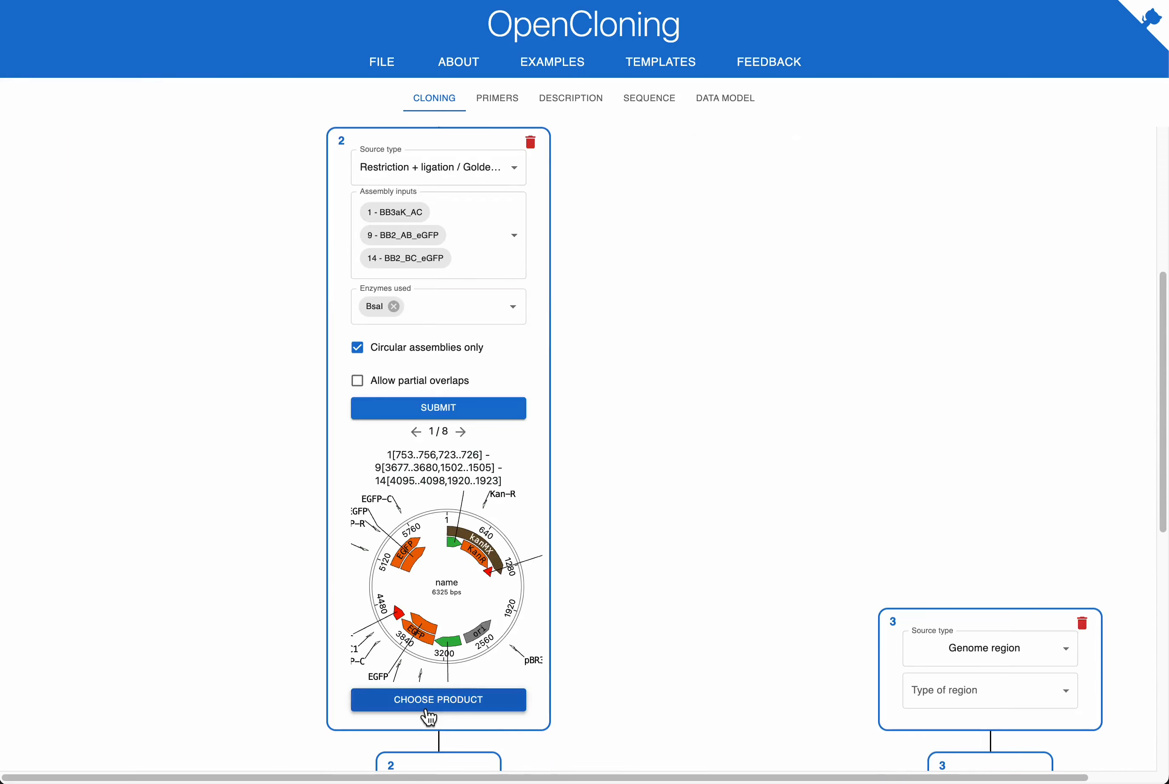
{"action": "left_click", "coordinate": [428, 704]}
{"action": "scroll", "coordinate": [676, 606], "scroll_direction": "down", "scroll_amount": 10}
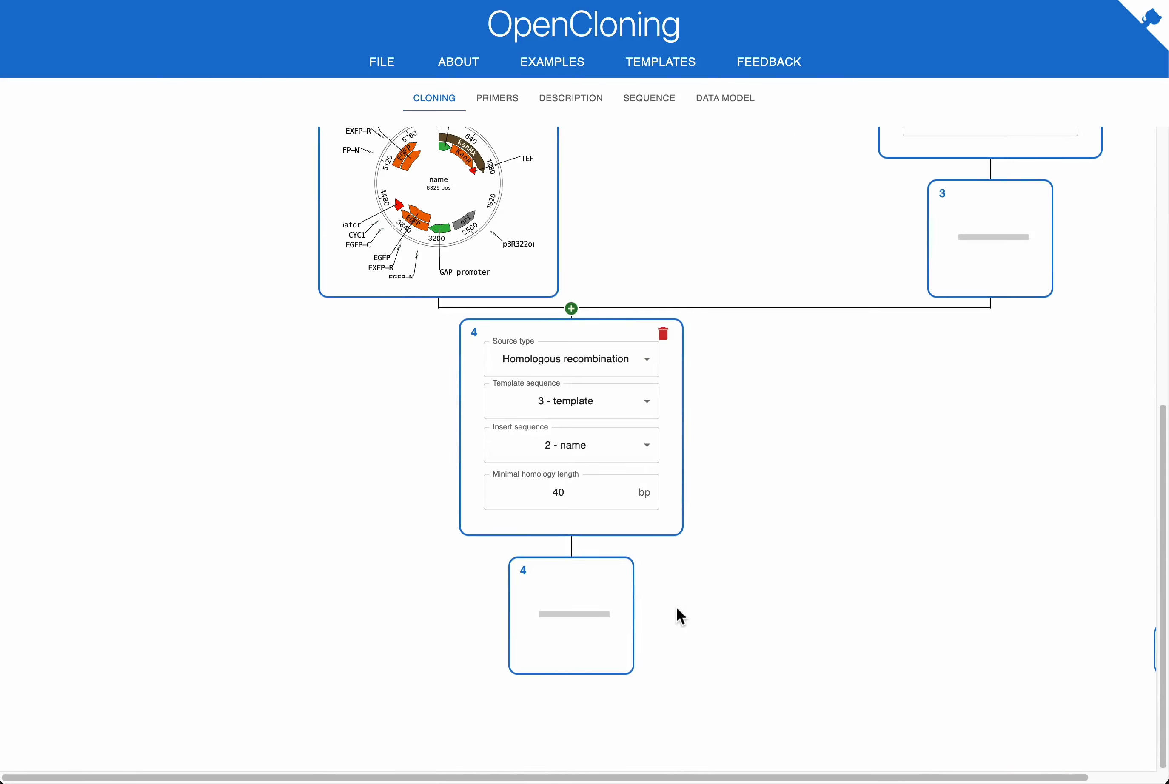
Import the AOX1 gene region as a locus in other assembly GCA_900235035.2, with 1000 bases upstream and downstream.
{"action": "scroll", "coordinate": [691, 624], "scroll_direction": "up", "scroll_amount": 5}
{"action": "scroll", "coordinate": [691, 623], "scroll_direction": "up", "scroll_amount": 3}
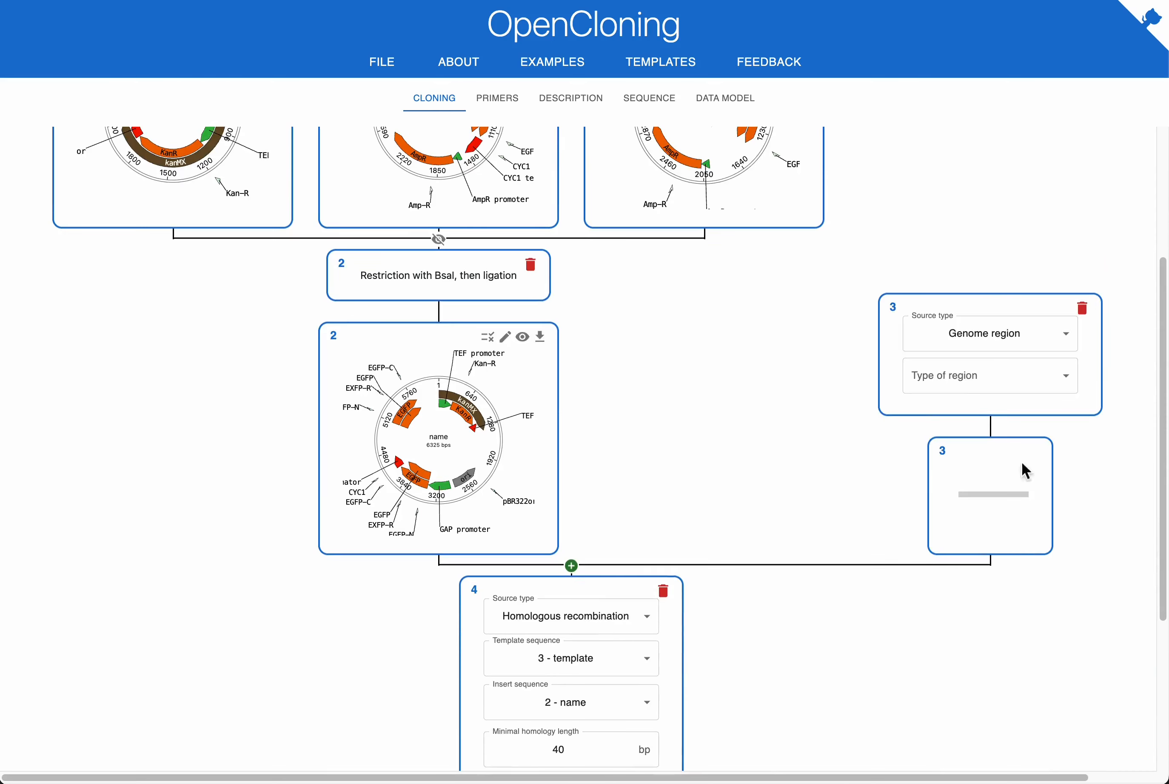
{"action": "left_click", "coordinate": [995, 395]}
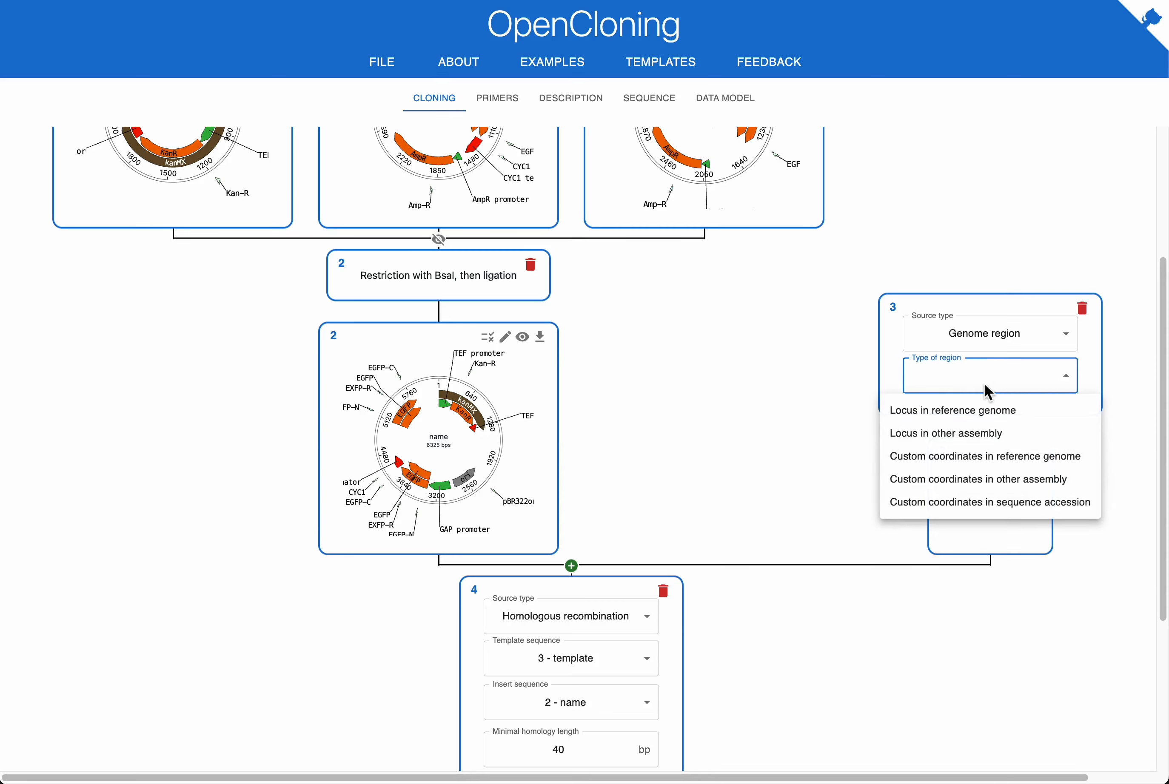
{"action": "left_click", "coordinate": [973, 443]}
{"action": "left_click", "coordinate": [956, 362]}
{"action": "type", "text": "GCA_900235035.2"}
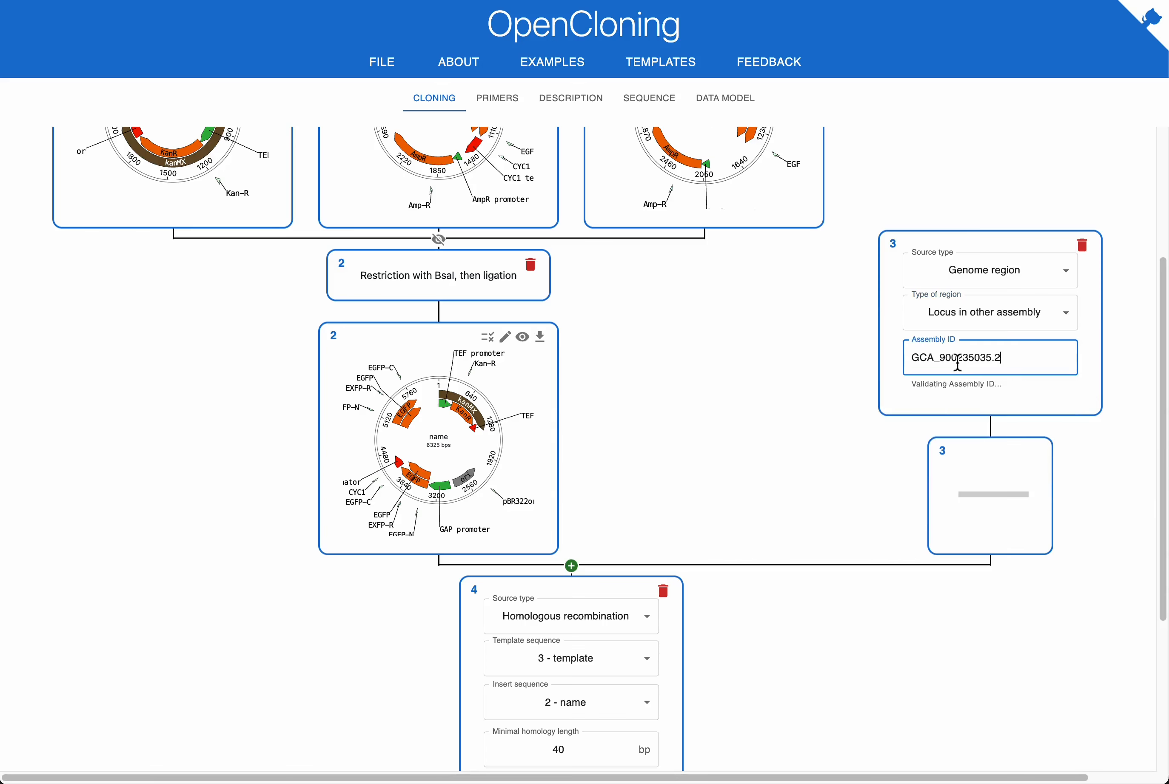
{"action": "left_click", "coordinate": [954, 386]}
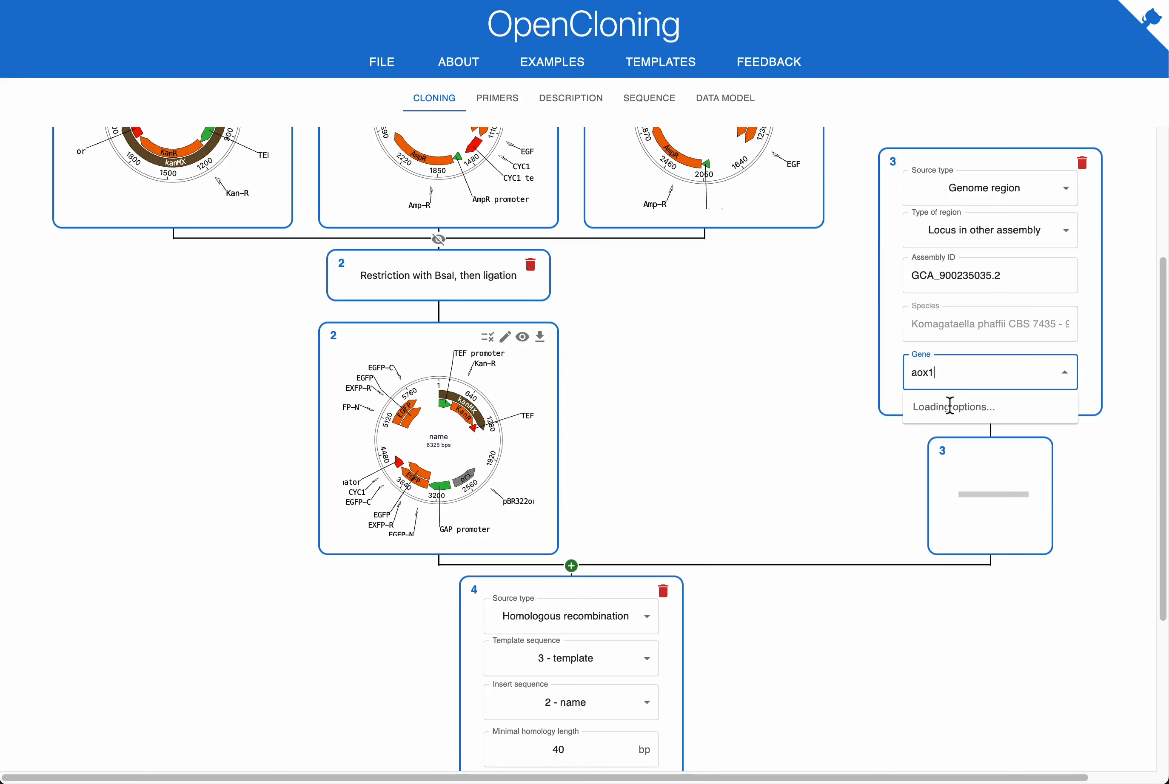
{"action": "left_click", "coordinate": [960, 463]}
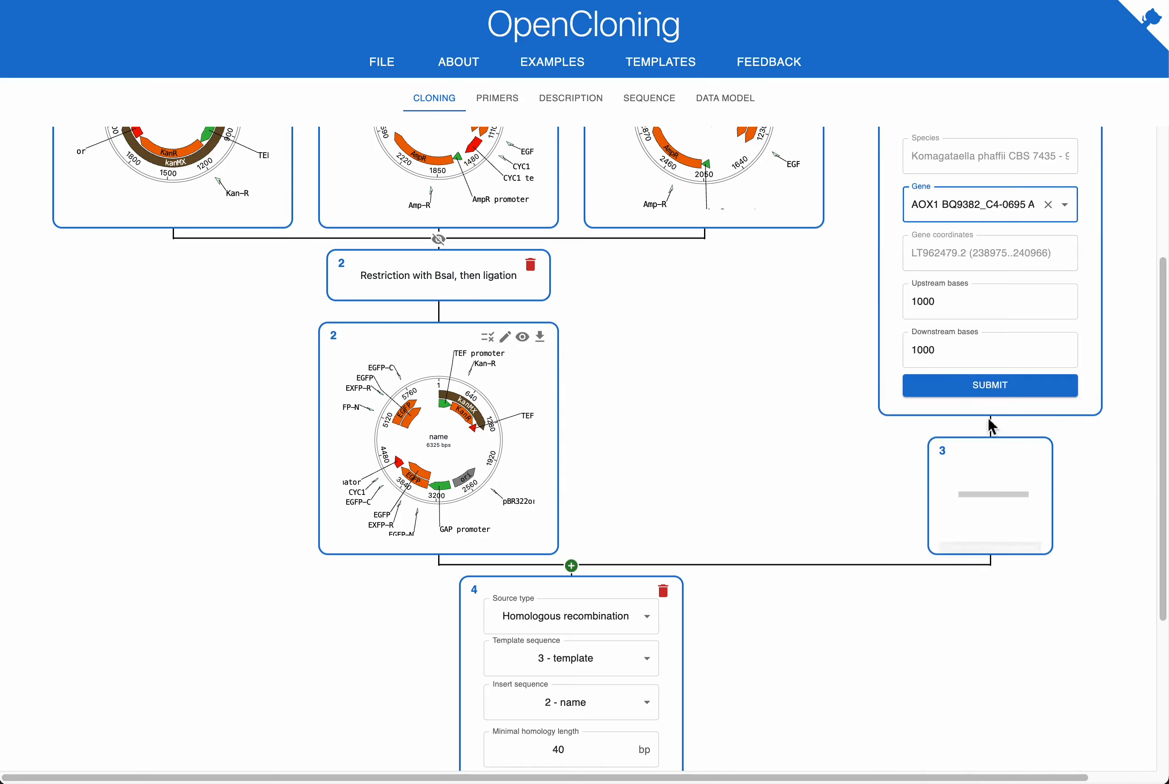
{"action": "left_click", "coordinate": [1004, 388]}
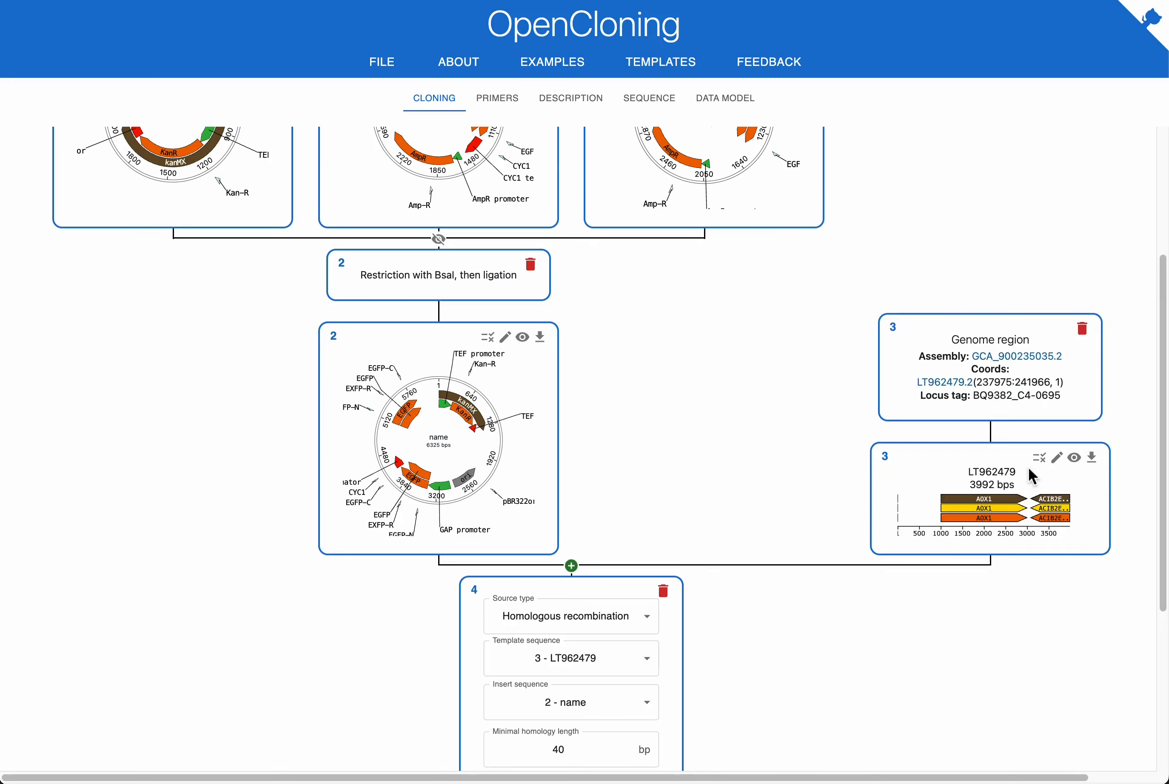
Set the minimal homology length of the homologous recombination step to 200 bp.
{"action": "scroll", "coordinate": [654, 503], "scroll_direction": "down", "scroll_amount": 2}
{"action": "left_click", "coordinate": [561, 663]}
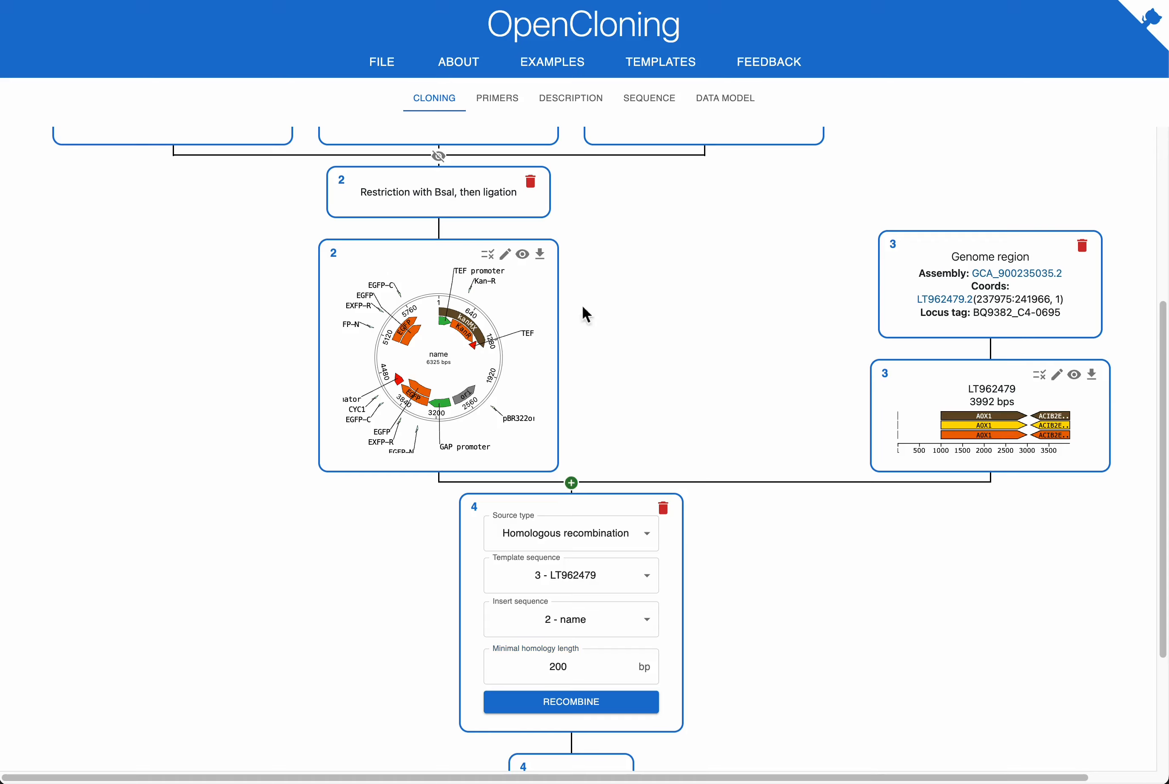
Rename the BsaI ligation product to BB3_eGFP_eGFP_AOX1 and run its homologous recombination into the AOX1 genome region.
{"action": "left_click", "coordinate": [505, 254]}
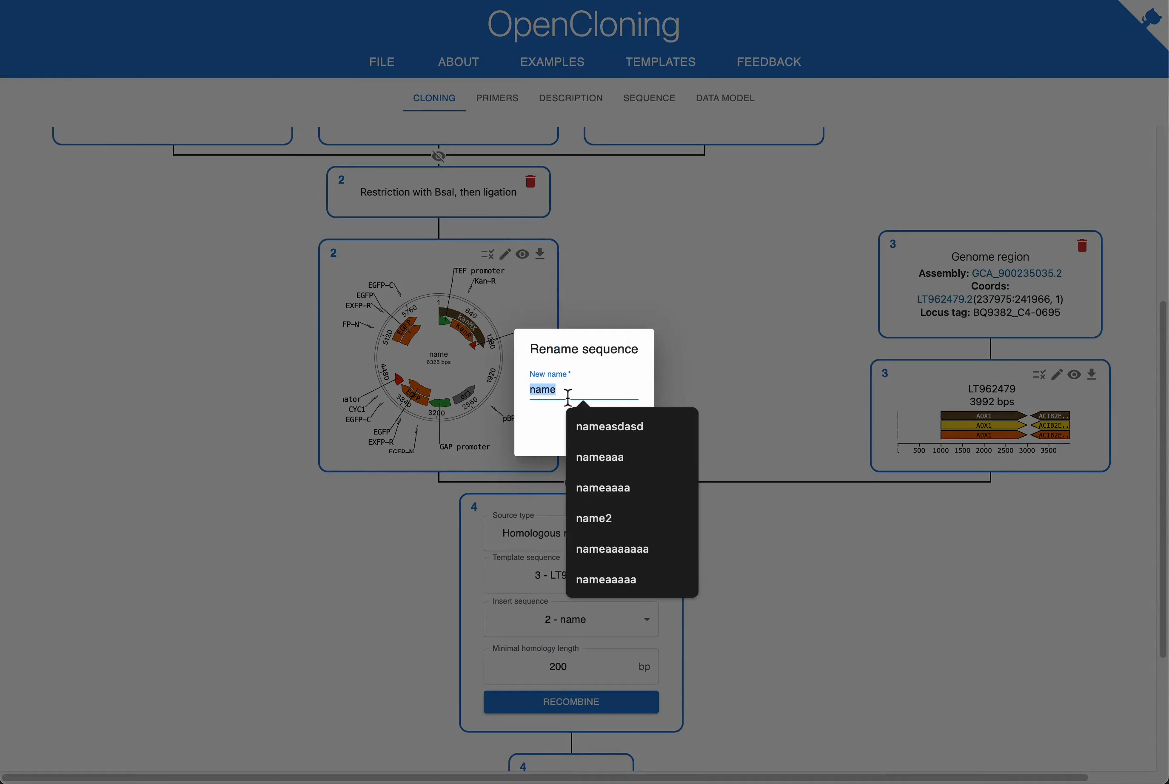
{"action": "type", "text": "BB3_eGFP_eGFP_AOX"}
{"action": "left_click", "coordinate": [634, 439]}
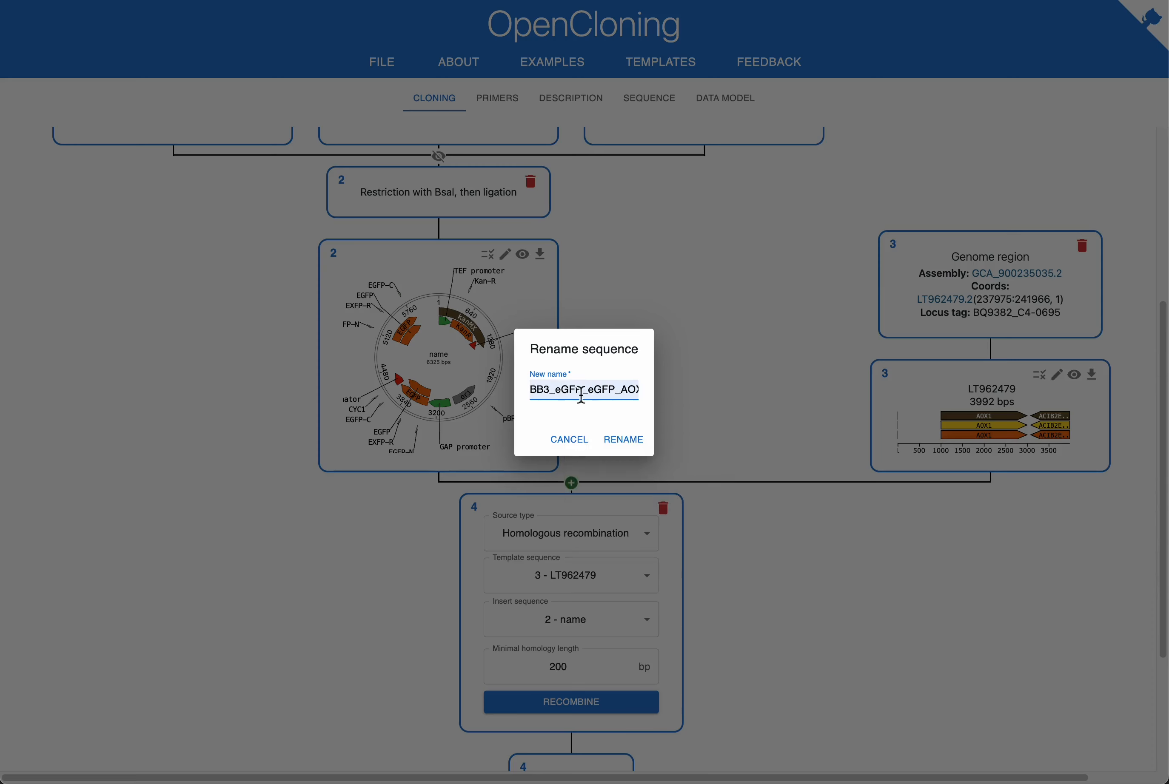
{"action": "left_click_drag", "start_coordinate": [604, 390], "coordinate": [652, 397]}
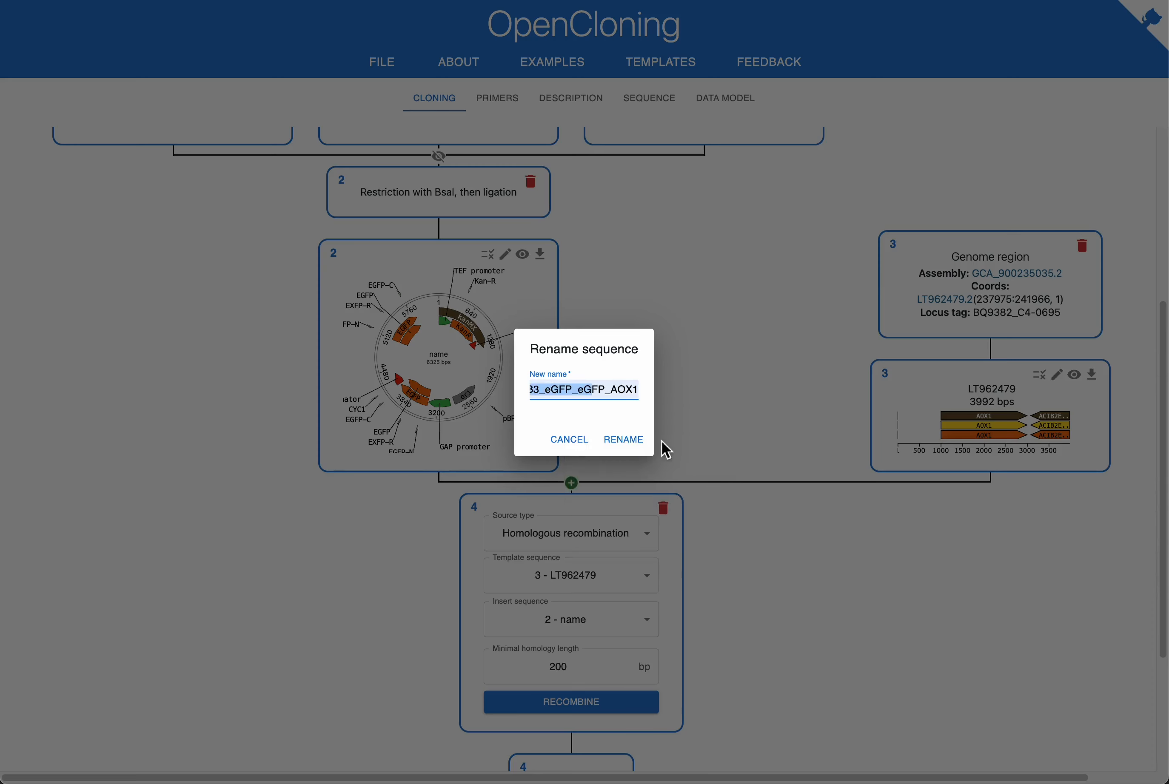
{"action": "left_click", "coordinate": [634, 440]}
{"action": "scroll", "coordinate": [699, 417], "scroll_direction": "down", "scroll_amount": 5}
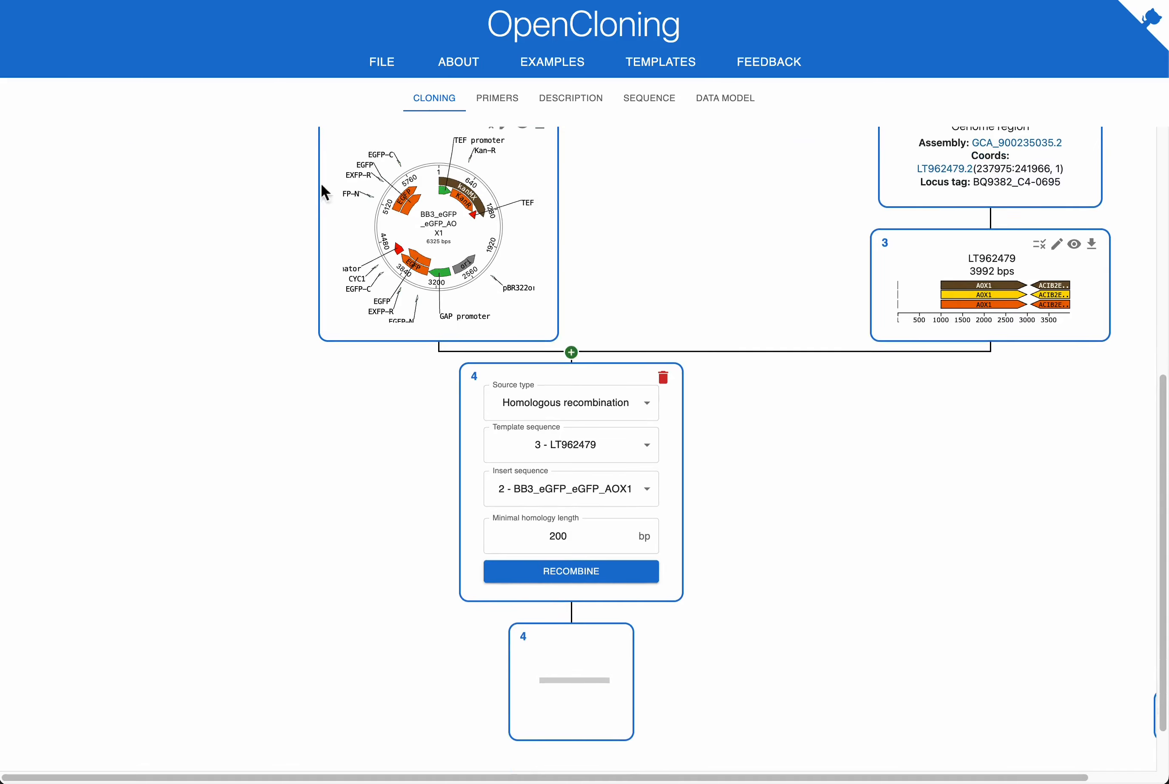
{"action": "left_click", "coordinate": [618, 573]}
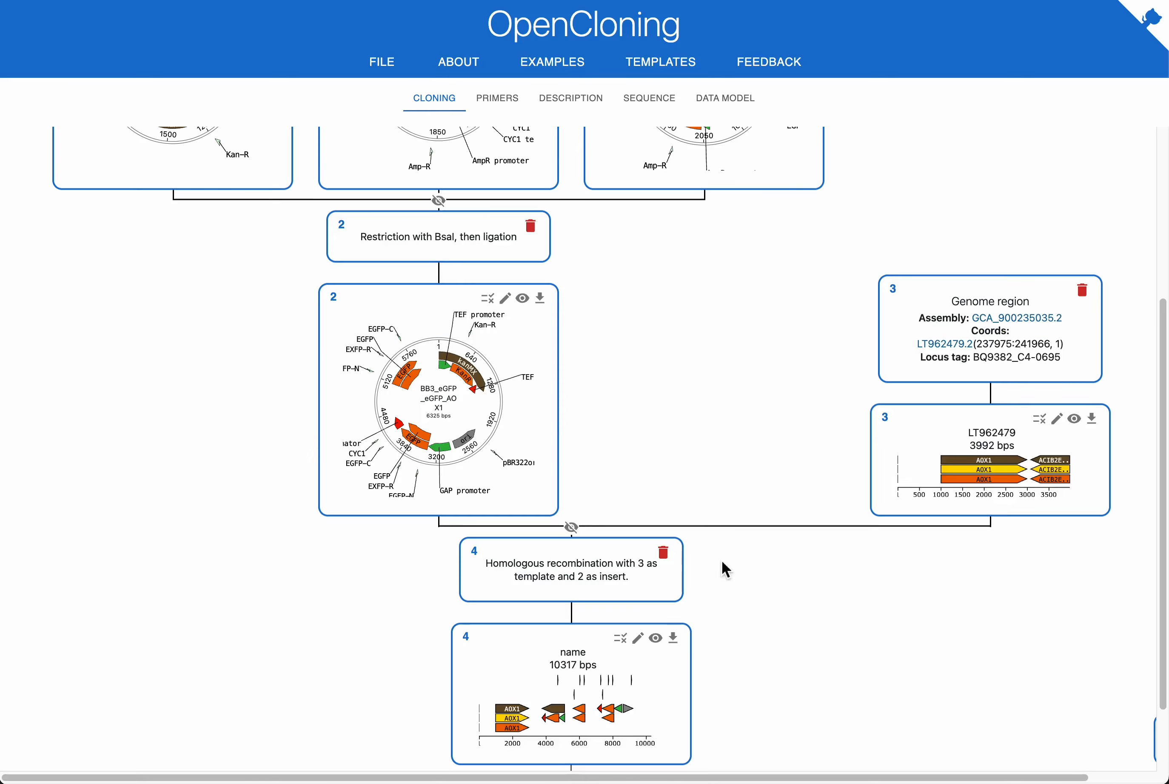